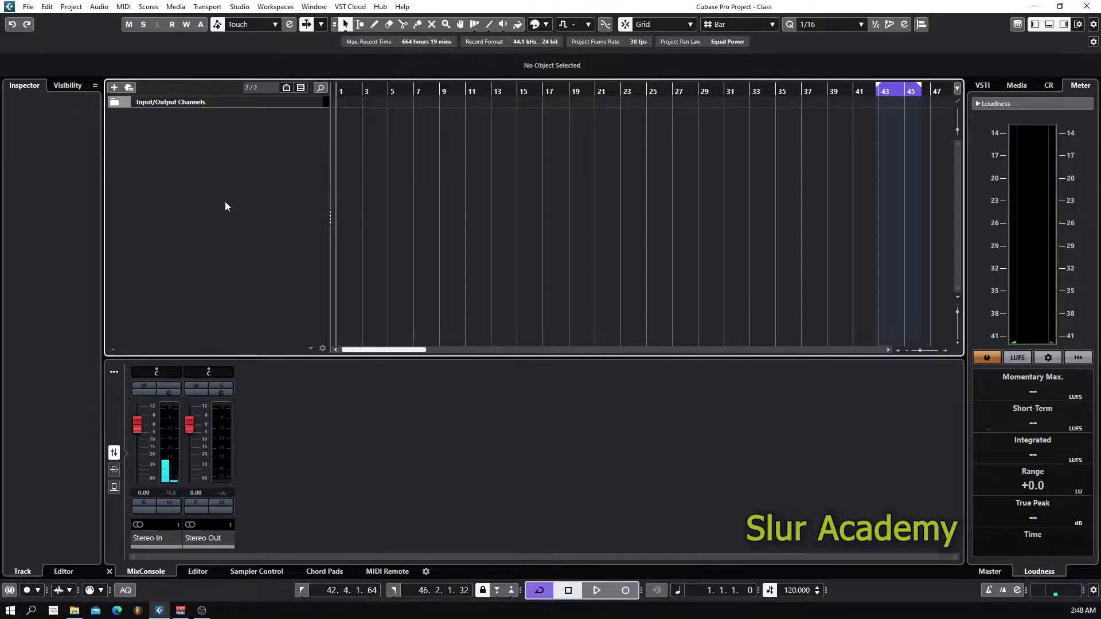
- Review the track types that can be added and the Add Track dialog's settings for Instrument, Sampler, MIDI and Effect tracks
right_click(215, 166)
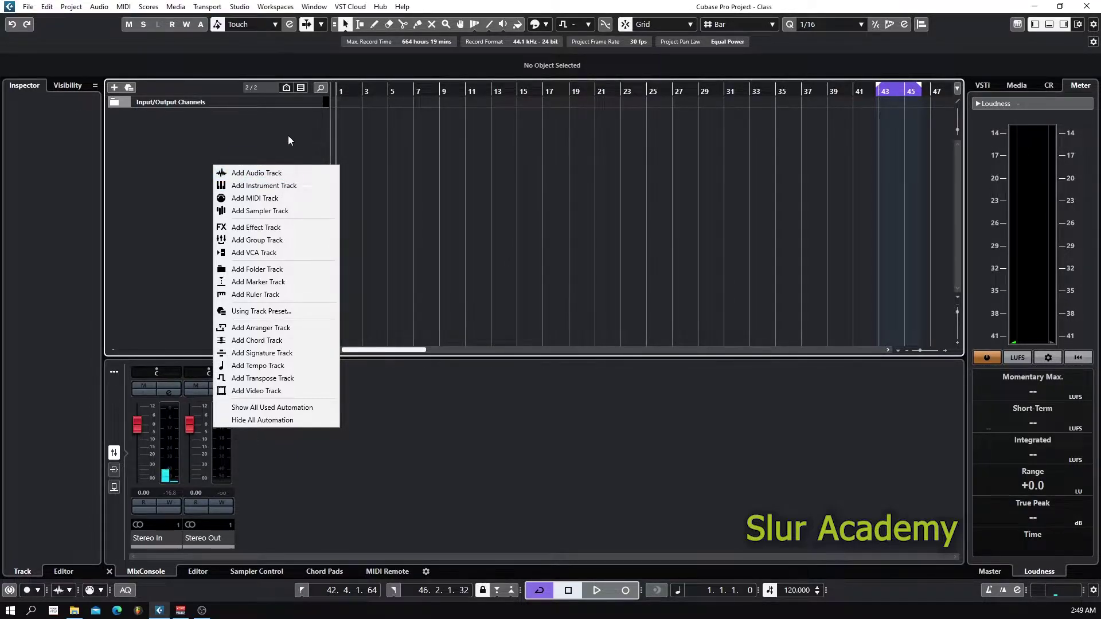
click(273, 131)
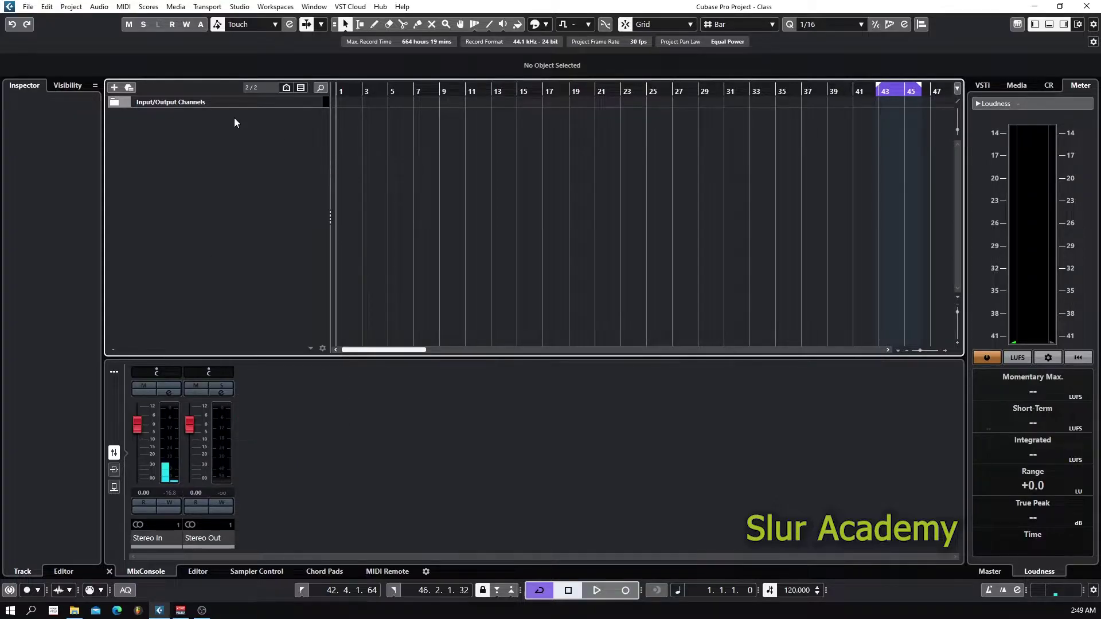
click(71, 7)
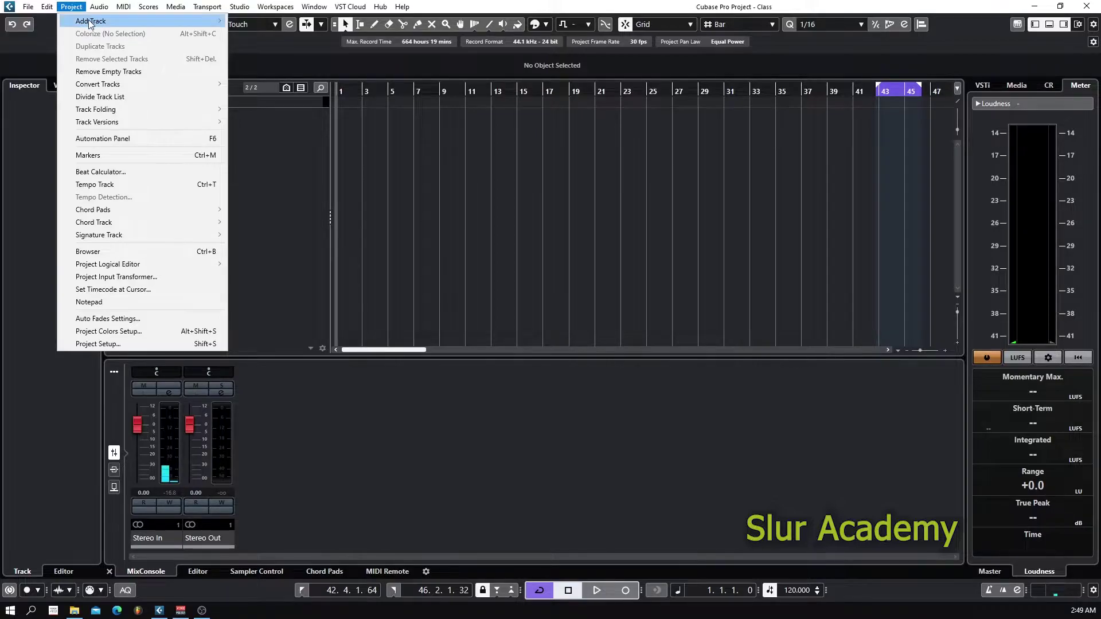
mouse_move(90, 25)
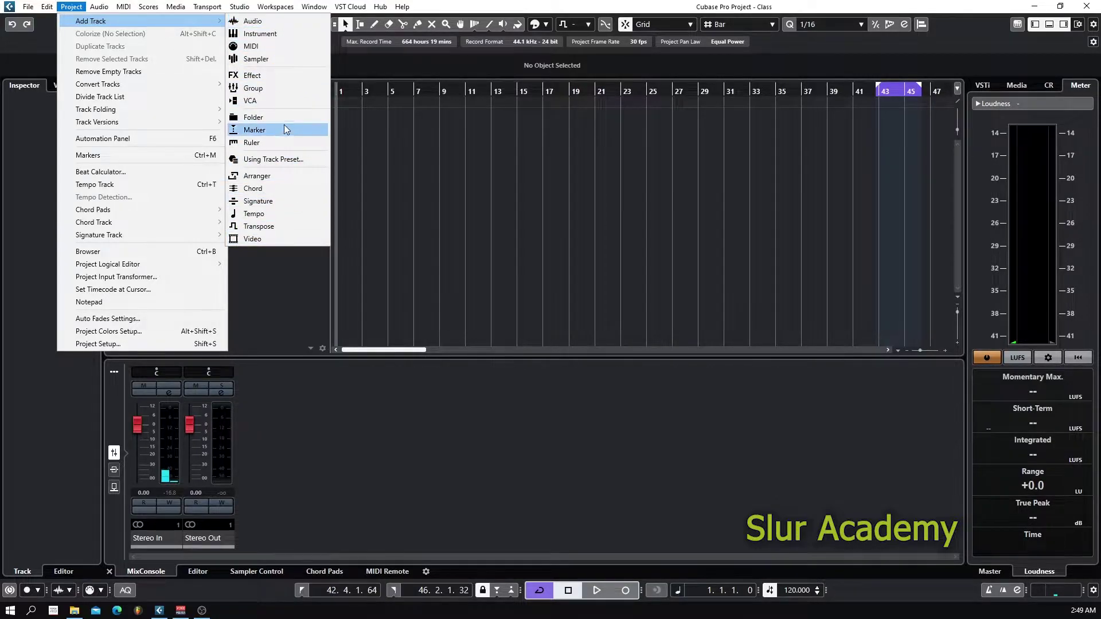
click(376, 182)
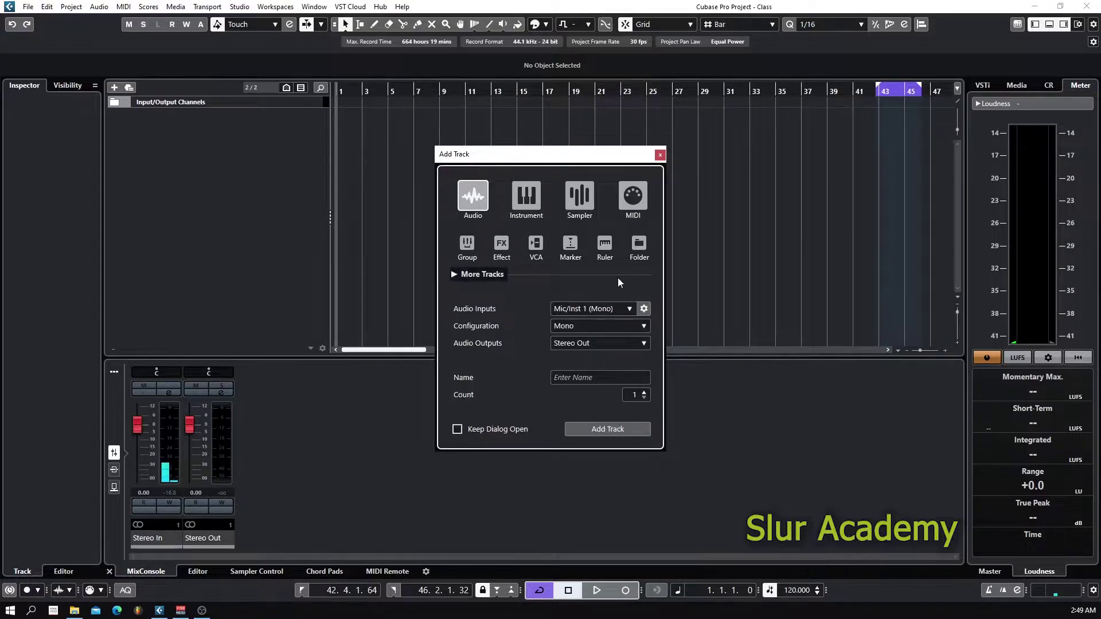
drag(502, 153, 456, 130)
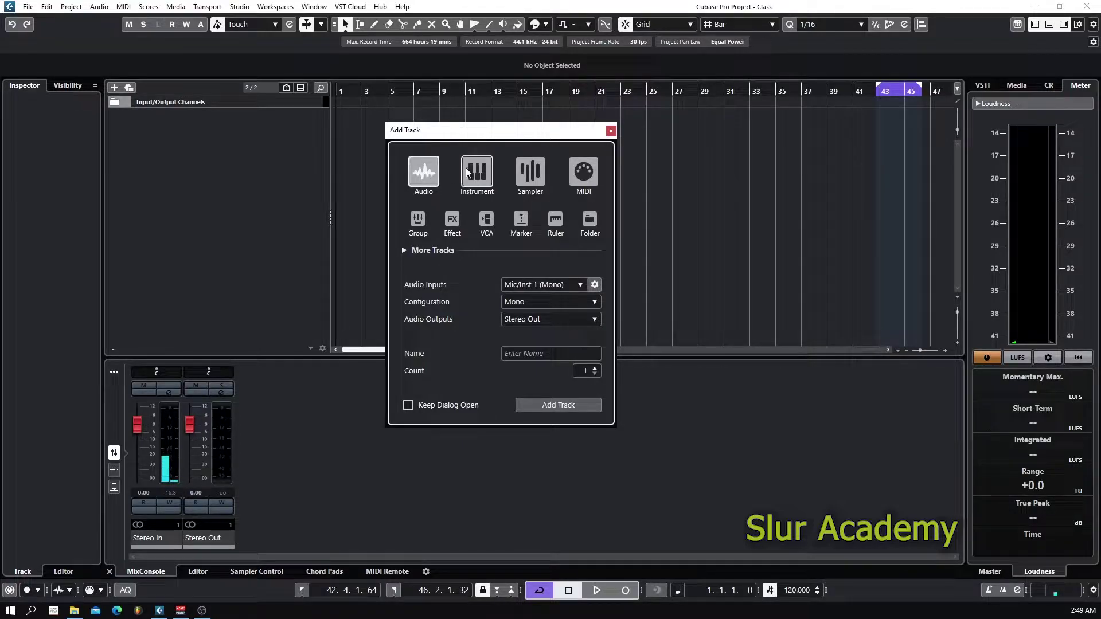
click(484, 176)
click(540, 176)
click(582, 175)
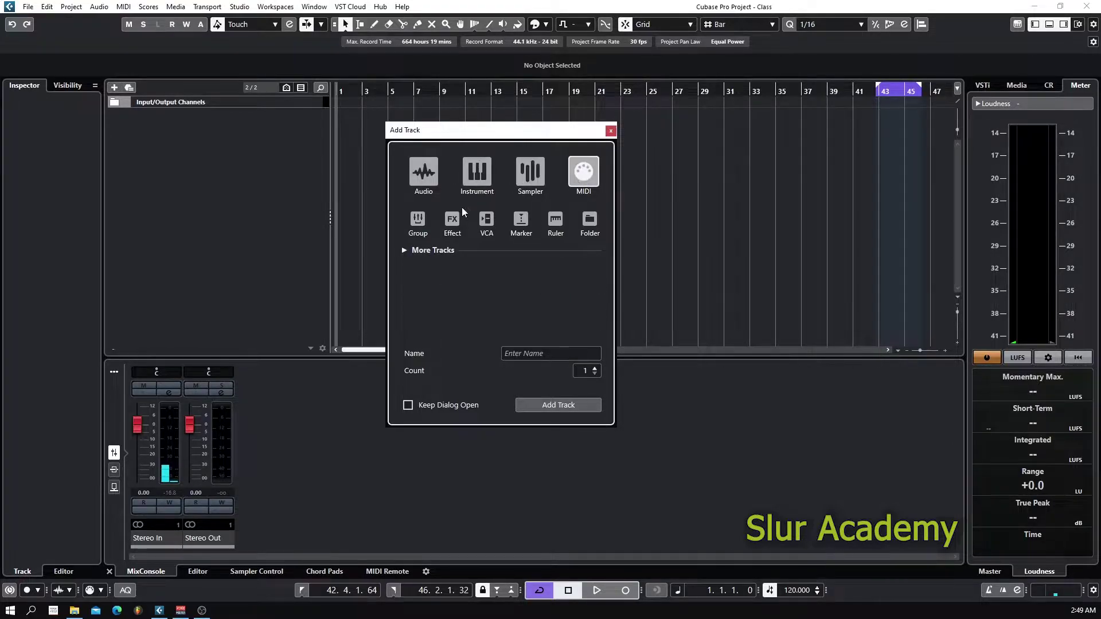
click(453, 219)
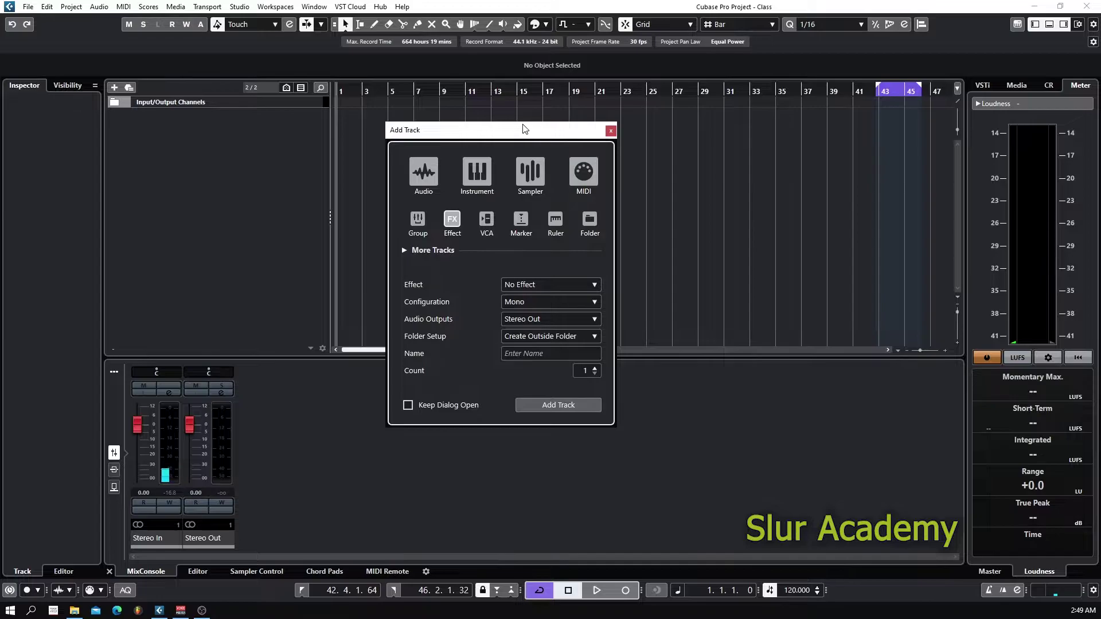
click(611, 130)
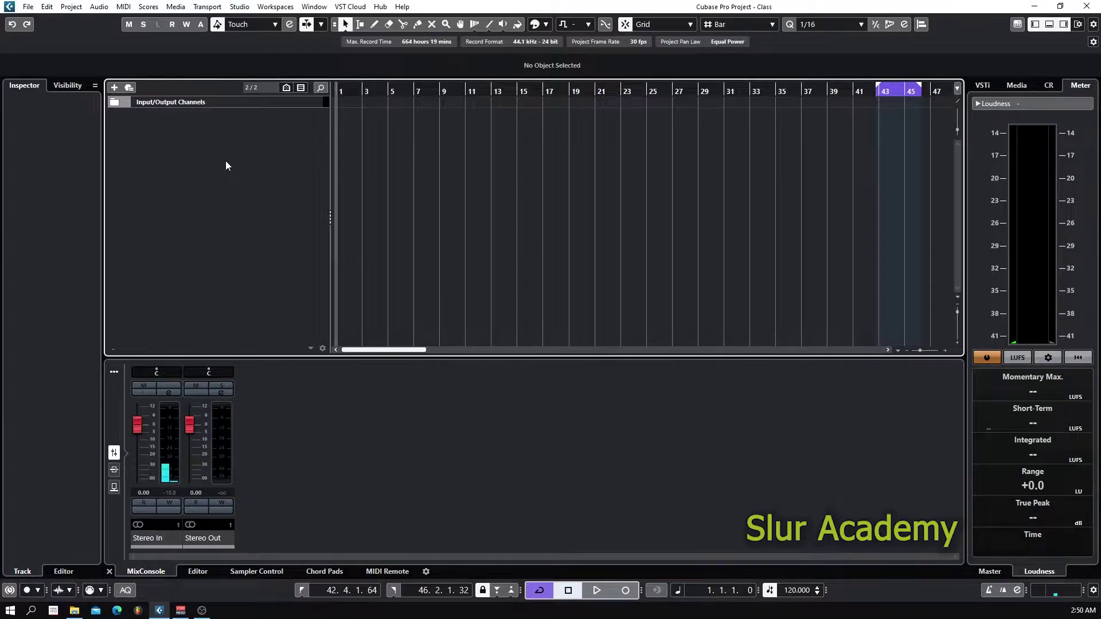
- Open the settings for a new audio track from the empty track list and move the dialog near the arrangement's upper edge
right_click(192, 139)
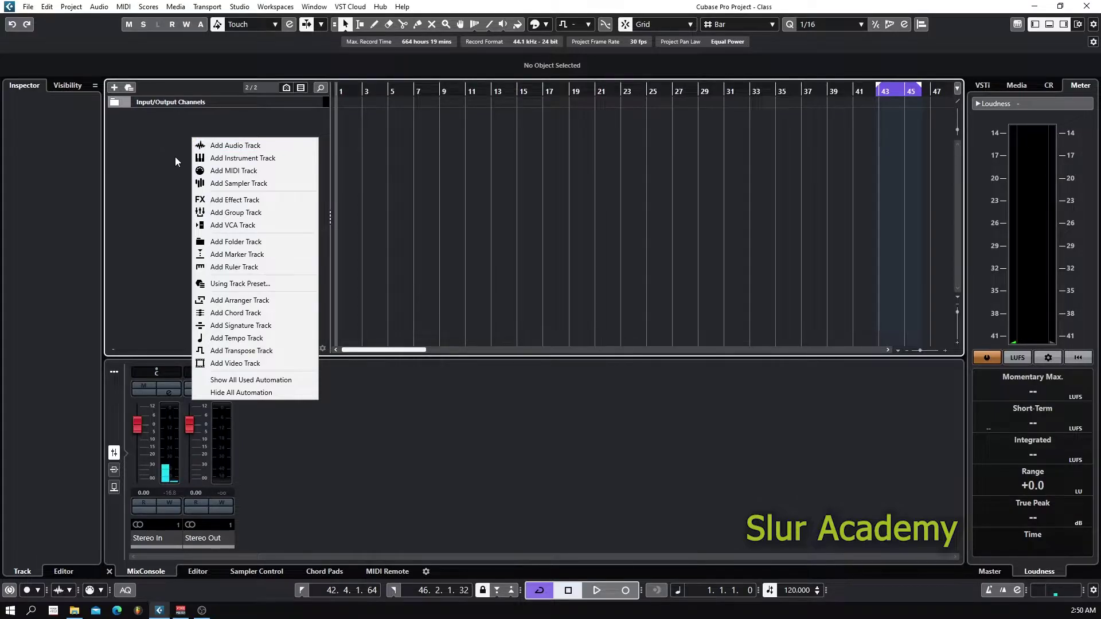
right_click(167, 138)
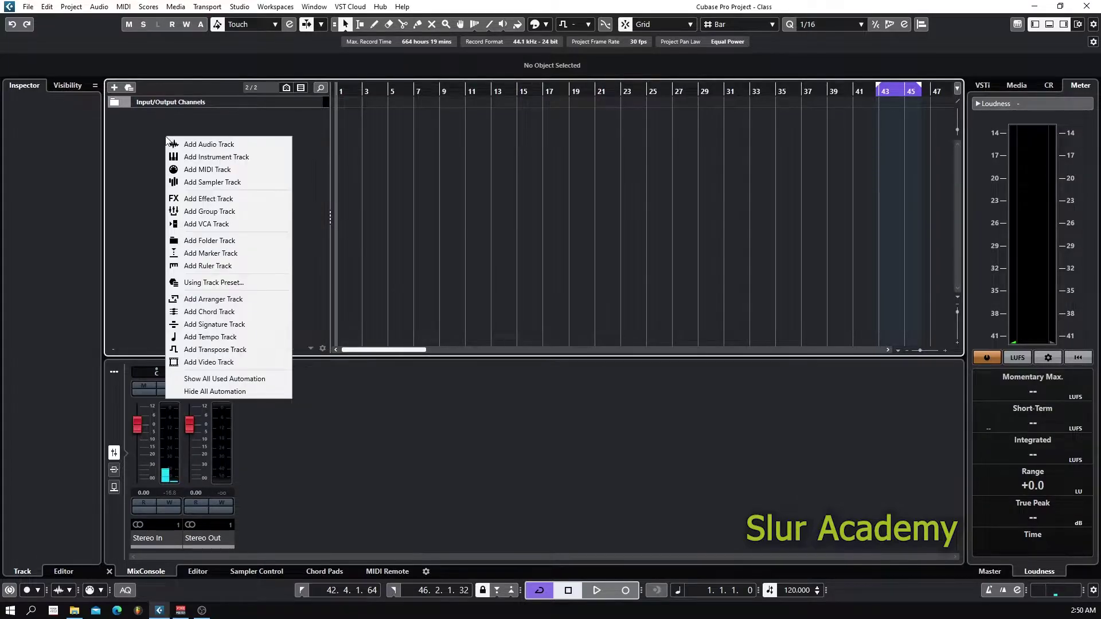
click(248, 144)
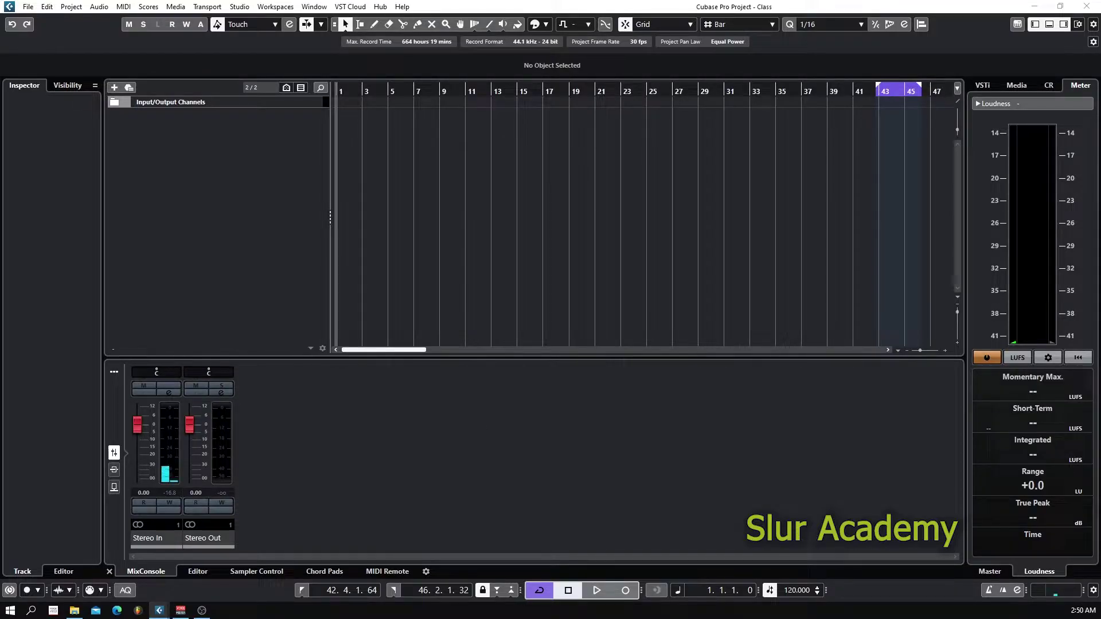
drag(550, 253, 562, 152)
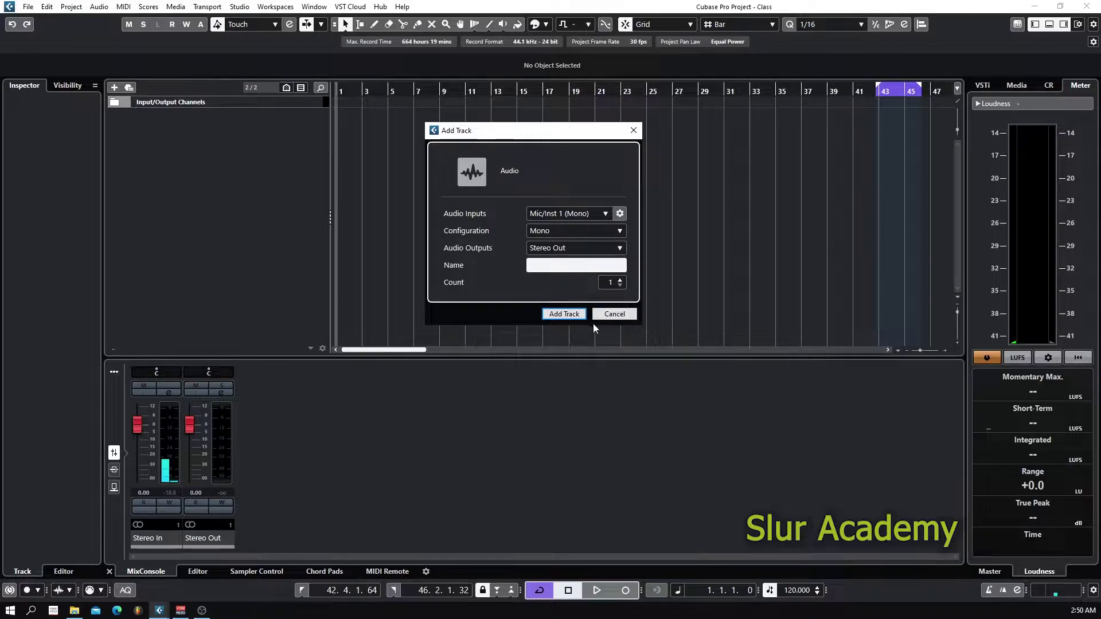
- Examine the audio input, channel configuration and audio output choices offered for the new audio track
click(604, 215)
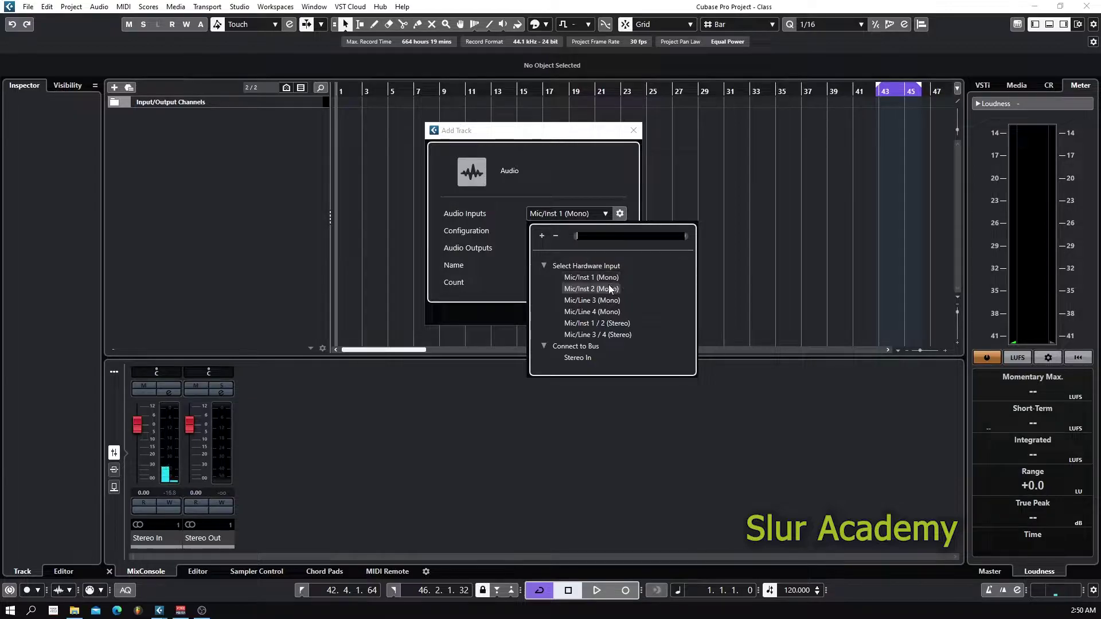
click(575, 168)
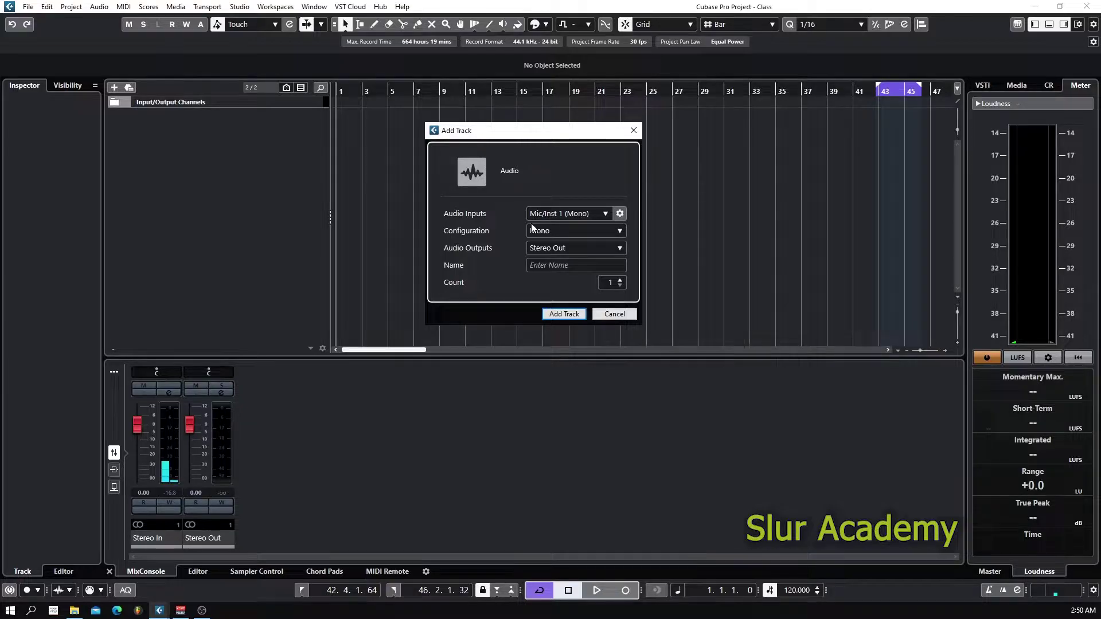
click(607, 232)
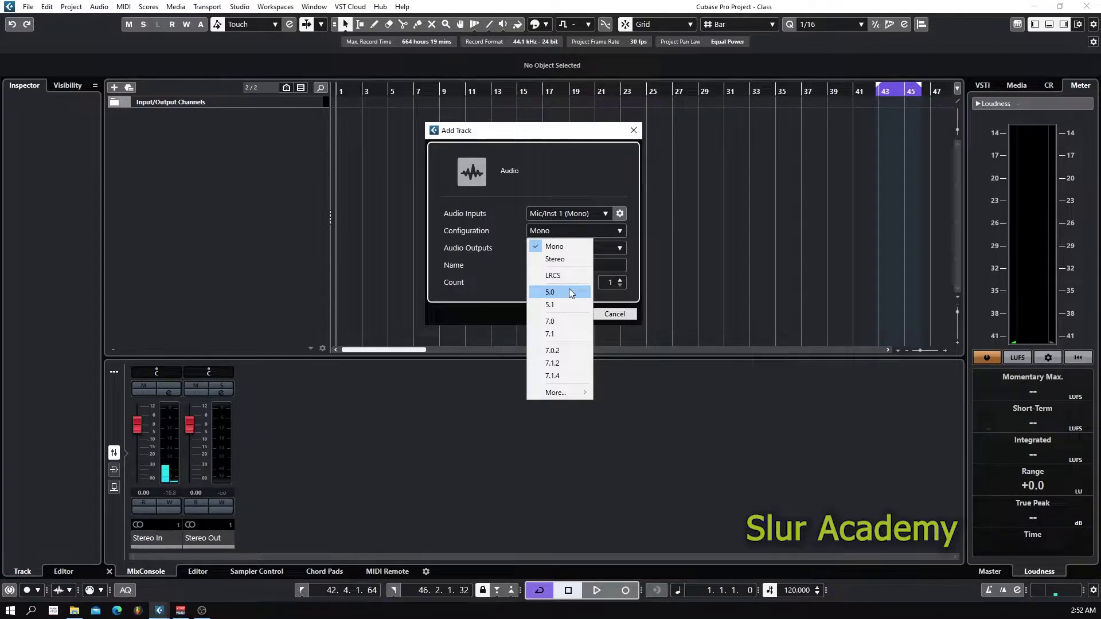
click(576, 181)
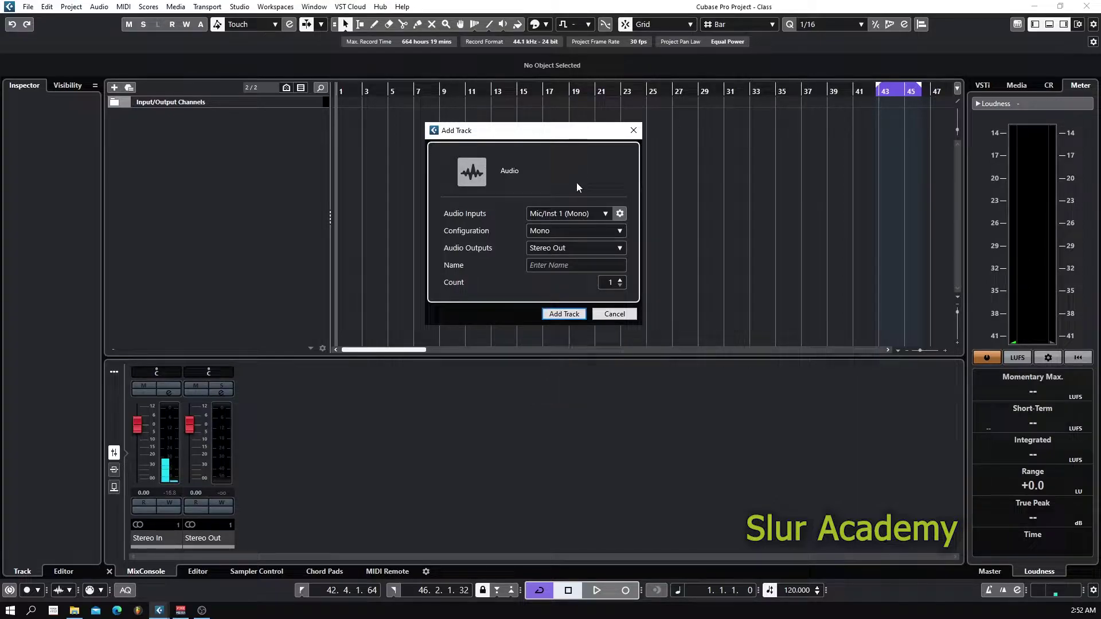
click(603, 214)
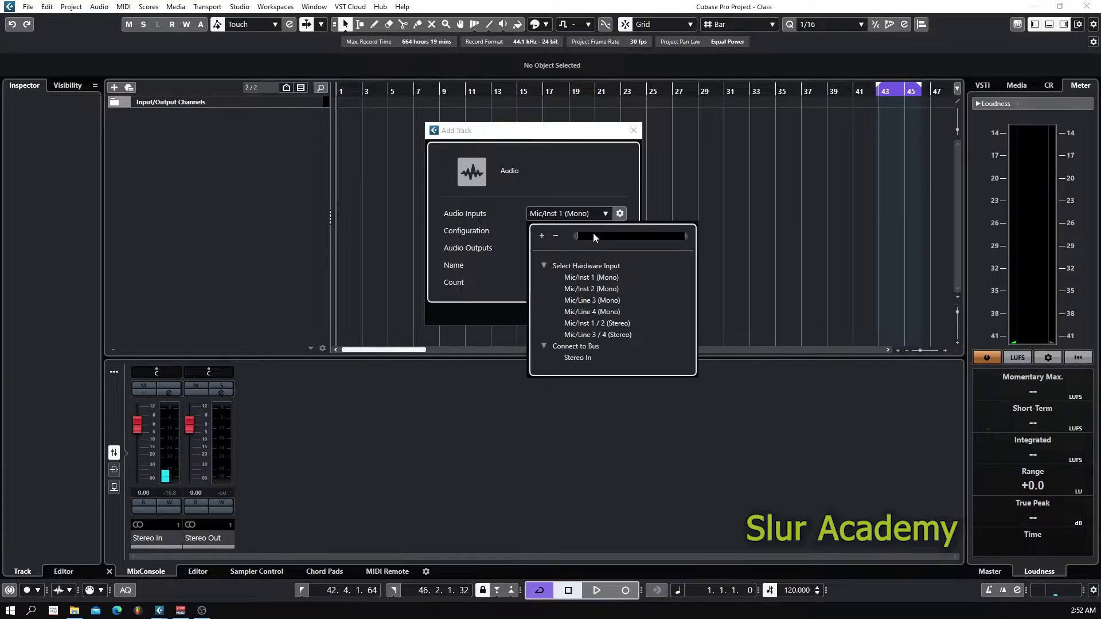
click(588, 177)
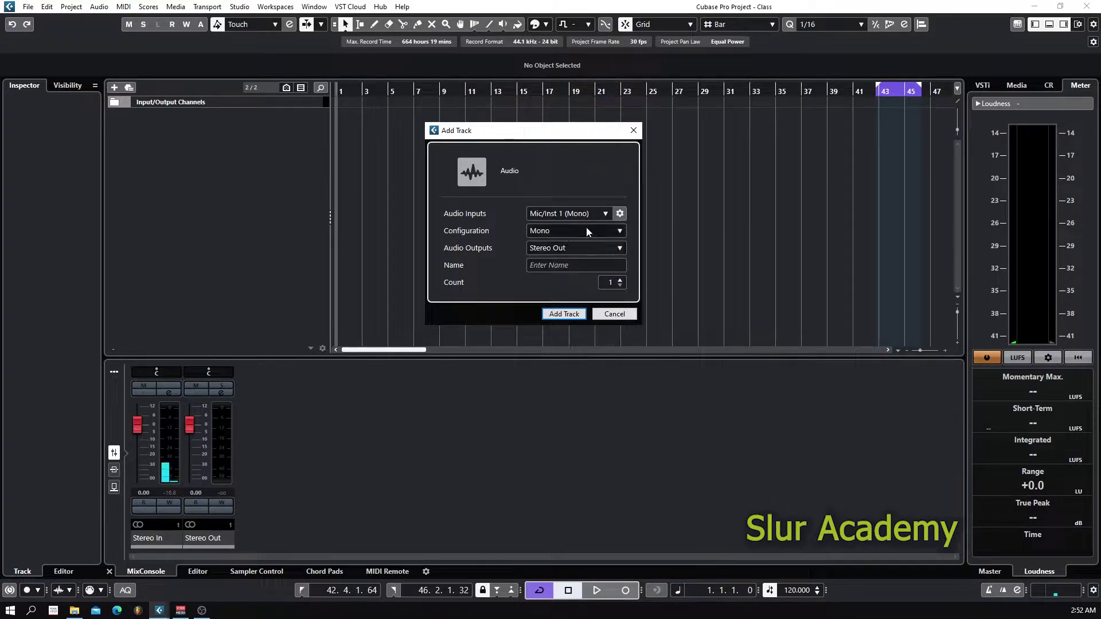
click(619, 230)
click(556, 248)
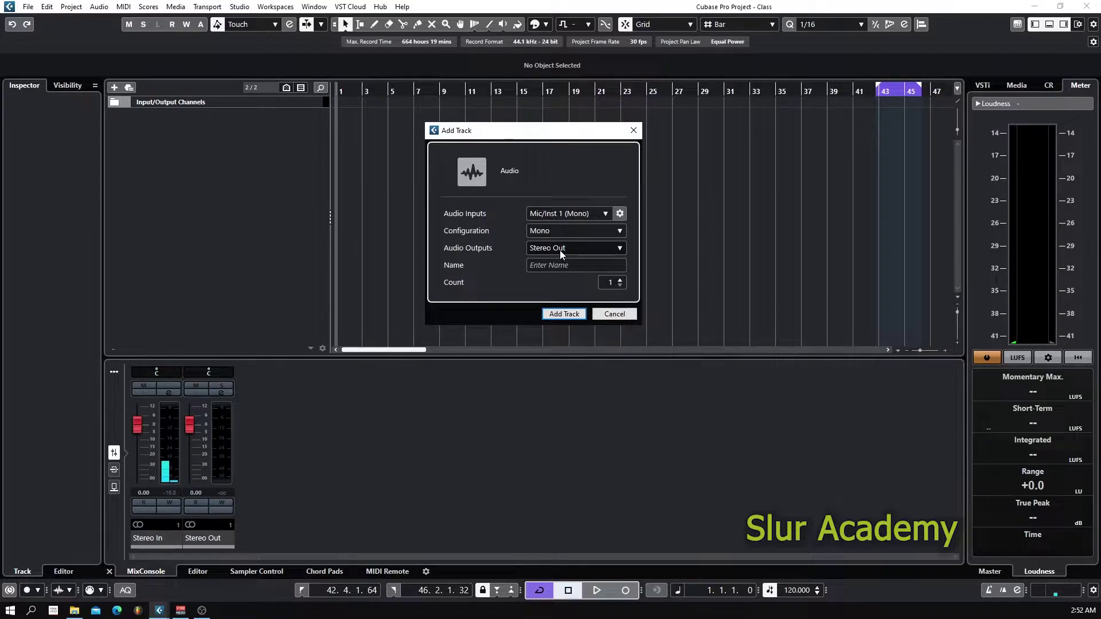
click(619, 248)
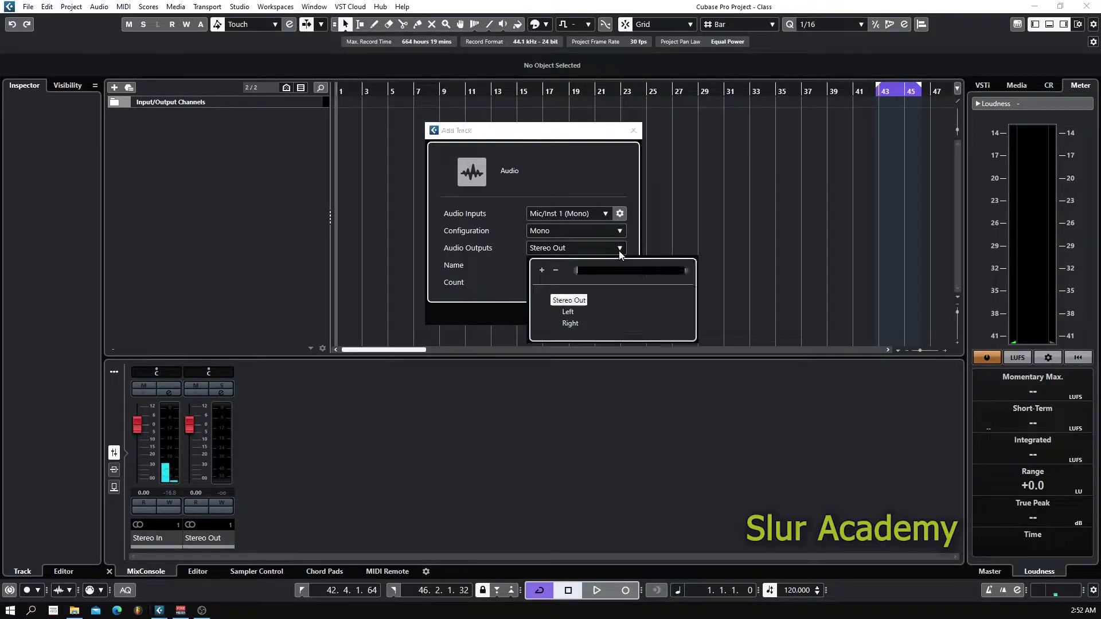
click(618, 249)
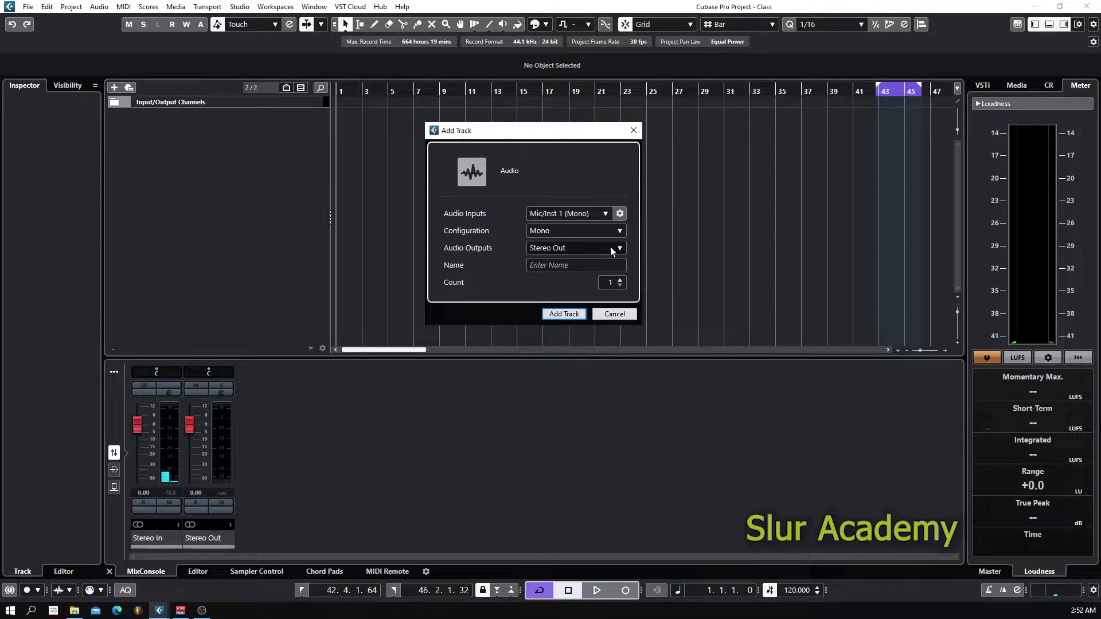
click(617, 247)
click(535, 250)
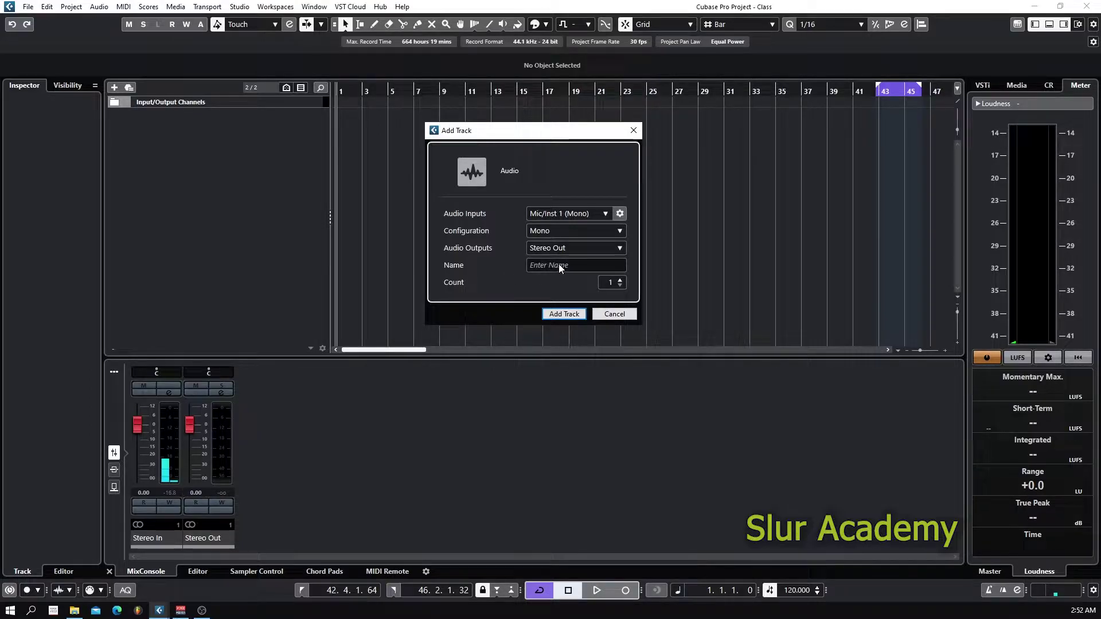
- Name the new audio track Lead Vocal and add it to the project
click(559, 265)
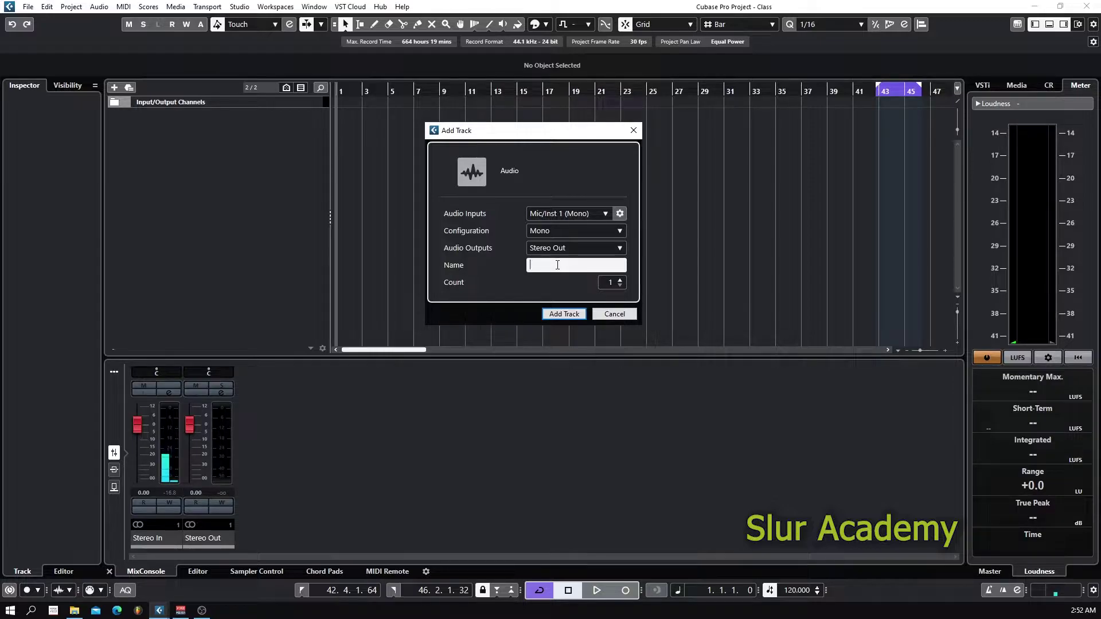
text(Lead Vocal)
click(565, 314)
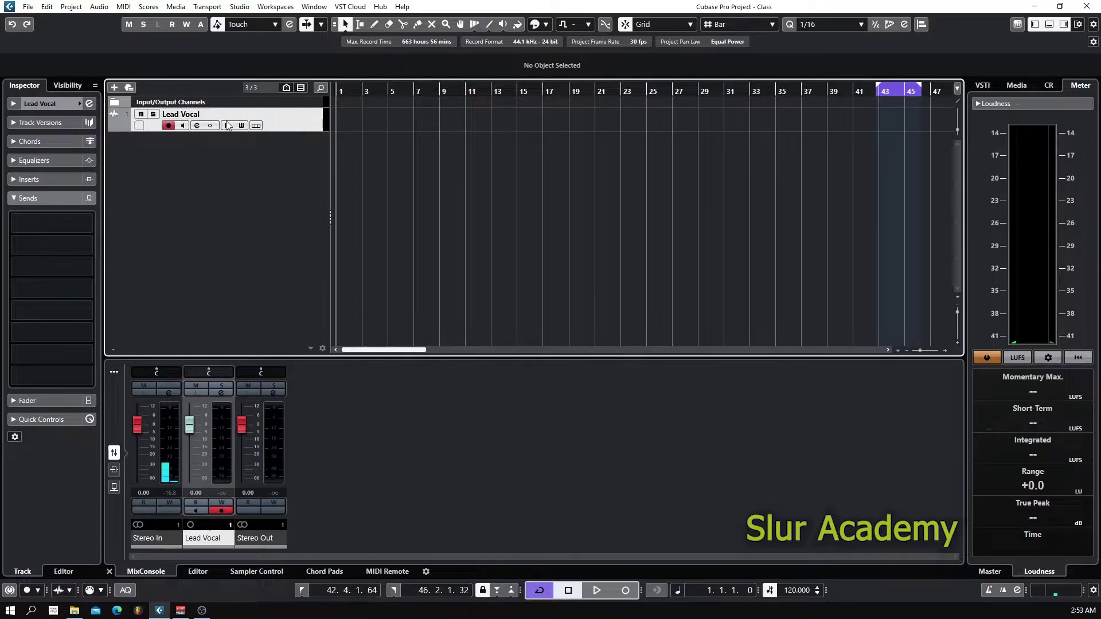
- Add three unnamed mono audio tracks with input Mic/Inst 1 and output Stereo Out, with Keep Dialog Open enabled
double_click(263, 191)
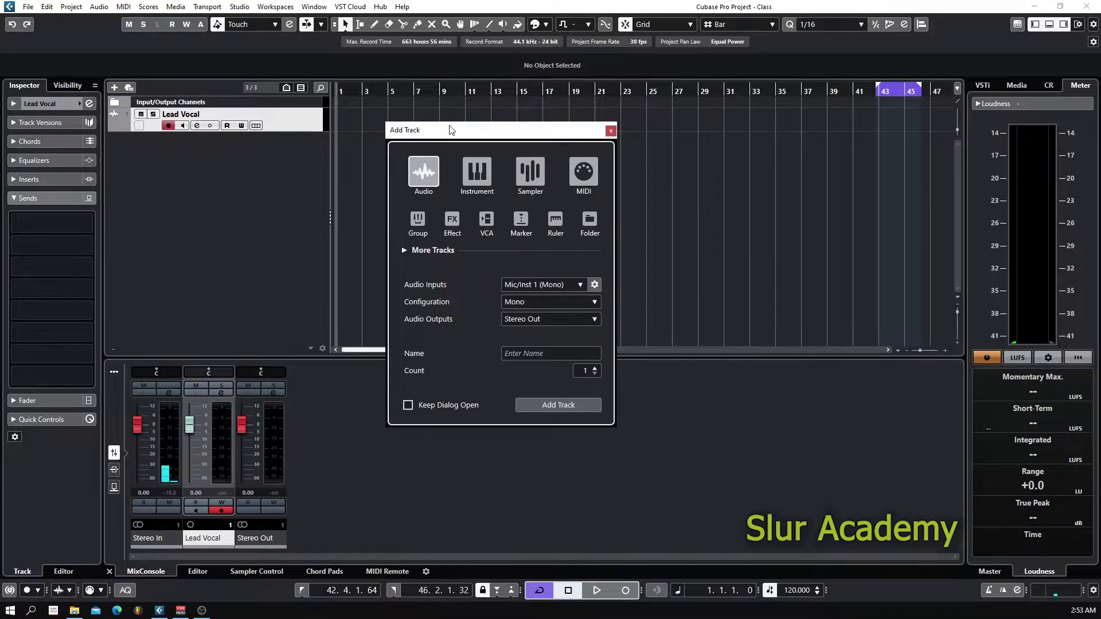
drag(452, 129, 415, 124)
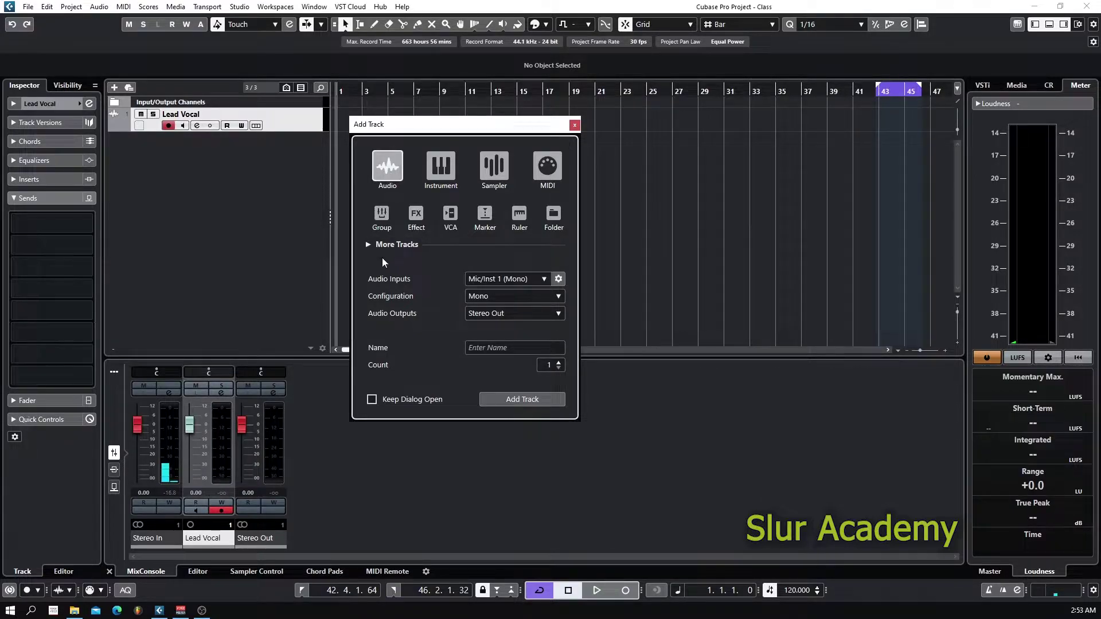
click(543, 277)
click(543, 278)
click(559, 297)
click(559, 296)
click(534, 401)
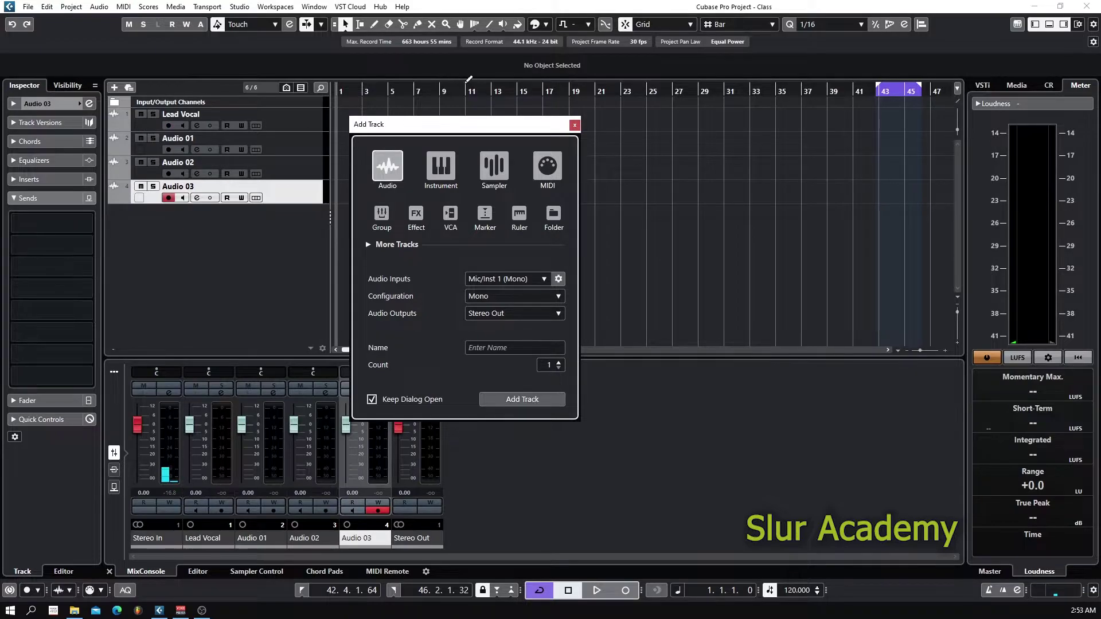
- Disable Keep Dialog Open, set the track count to 2, and add two more mono audio tracks
drag(482, 122, 537, 119)
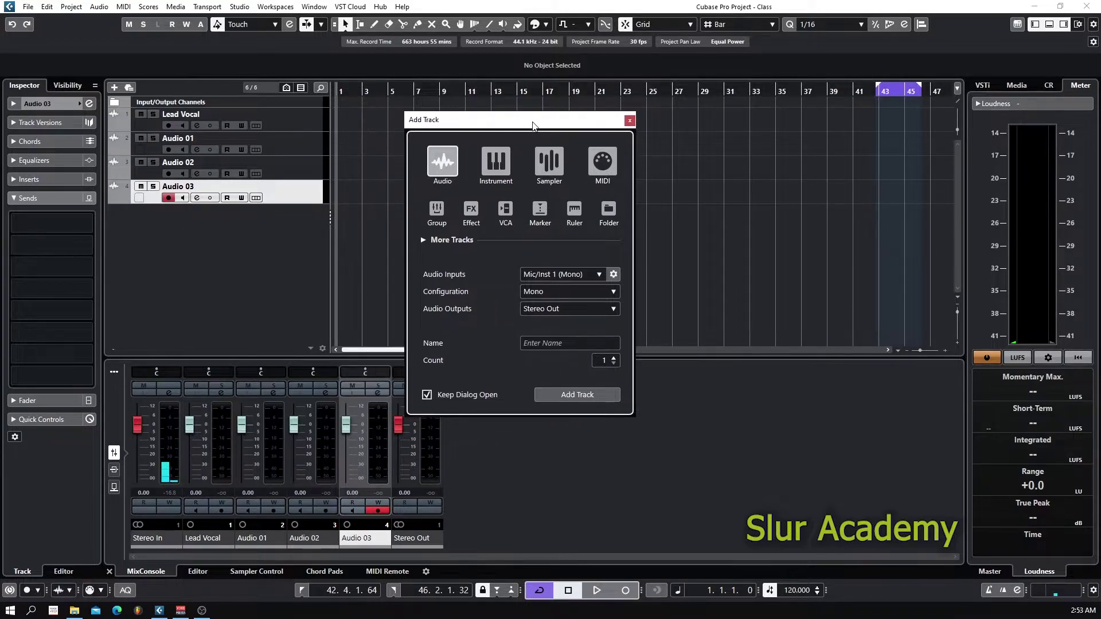
click(427, 397)
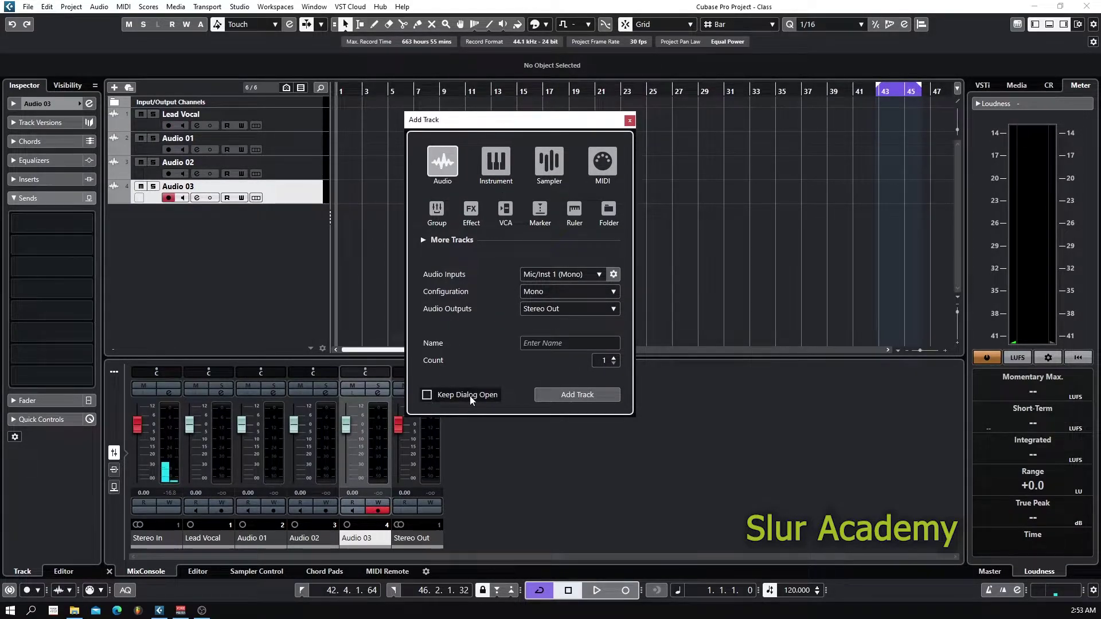
click(614, 363)
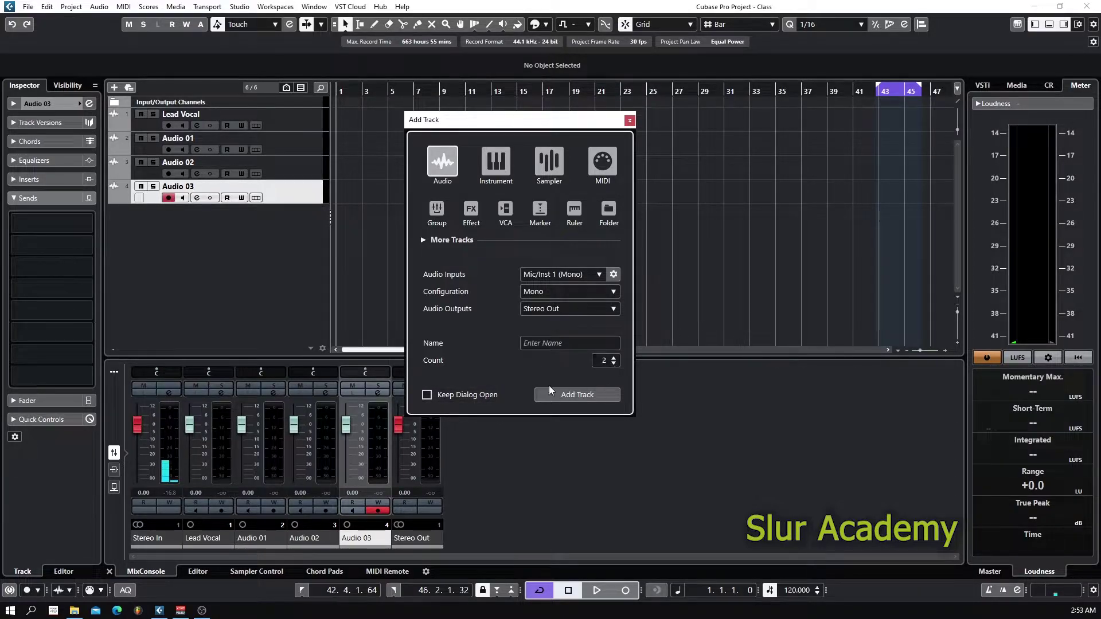
click(575, 395)
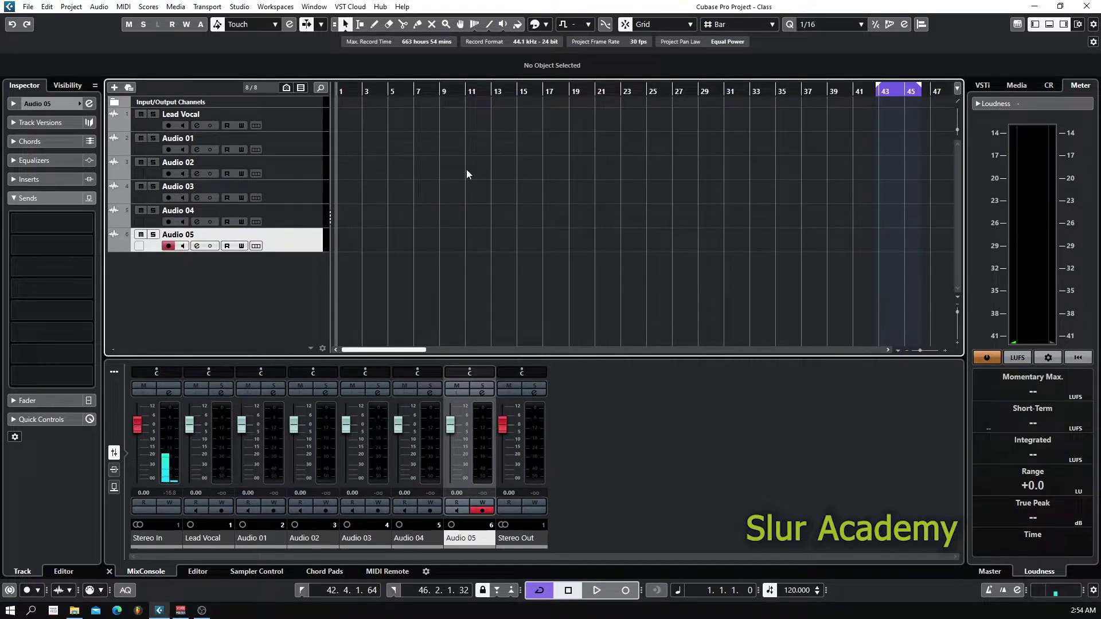
- Rename the track Audio 01, directly below Lead Vocal, as Duet
click(173, 139)
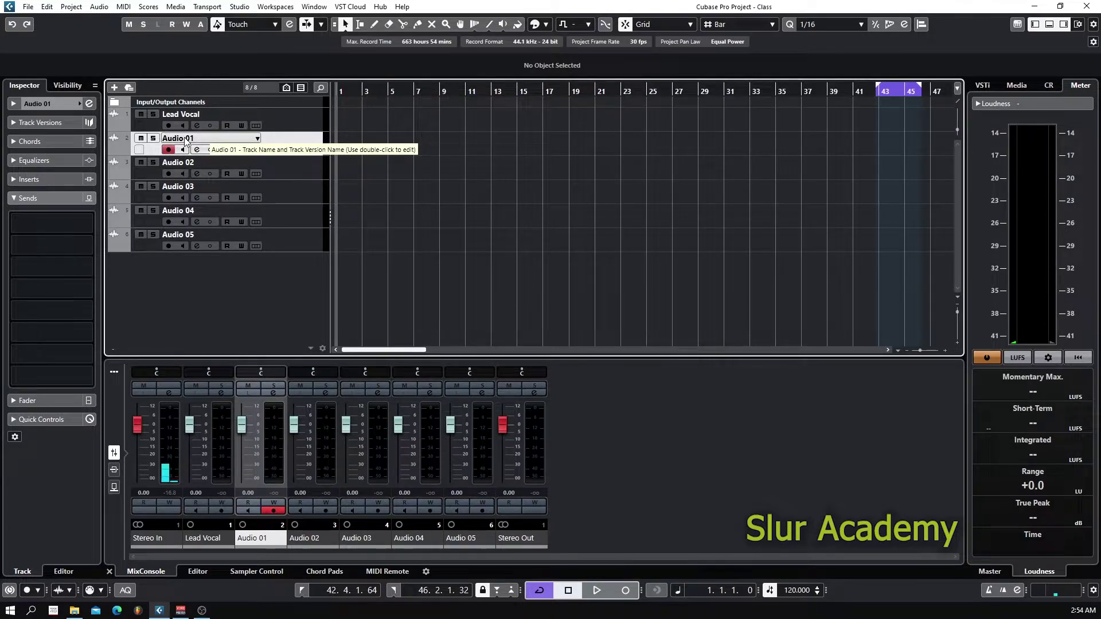
double_click(185, 140)
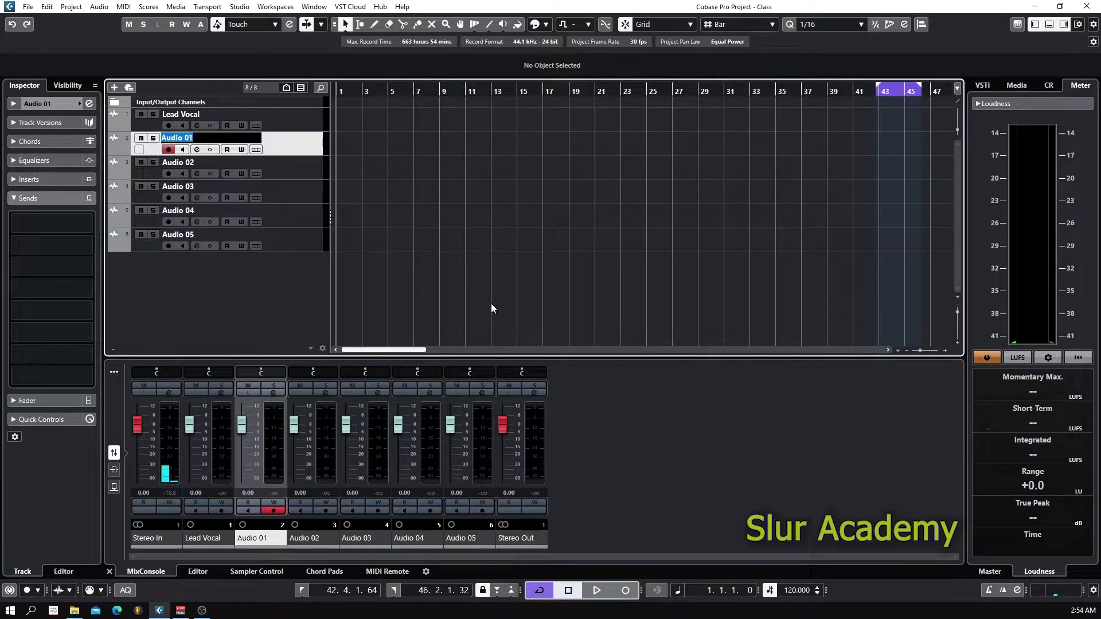
text(Duet)
key(Return)
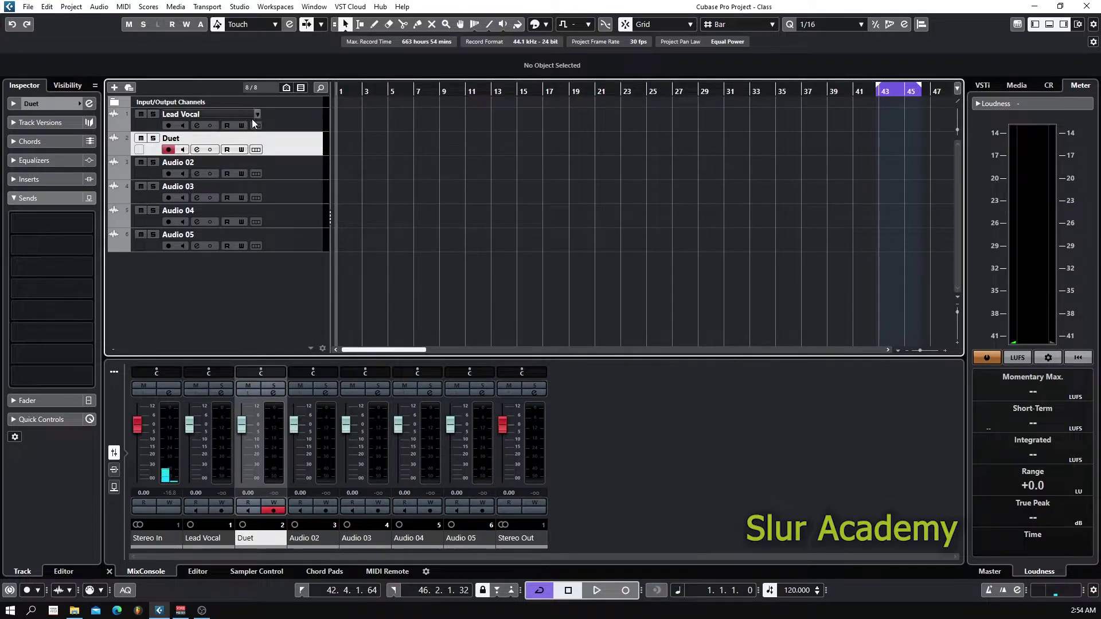
- Rename the track Audio 02 as Lead Chorus and the track Audio 03 as Keys
double_click(191, 162)
text(Lead Chorus)
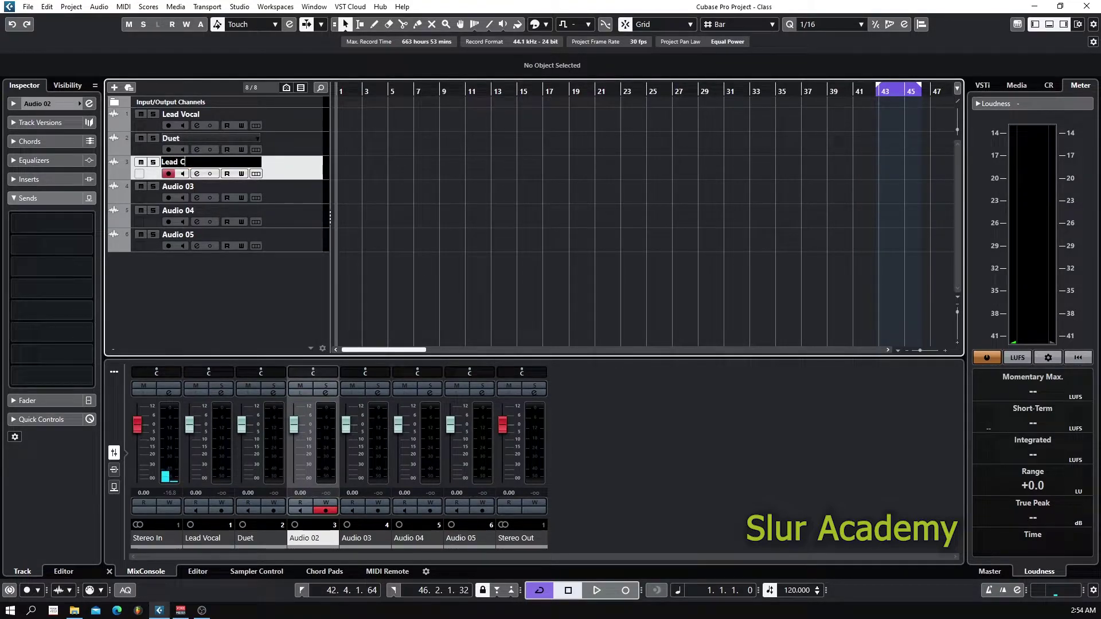
key(Return)
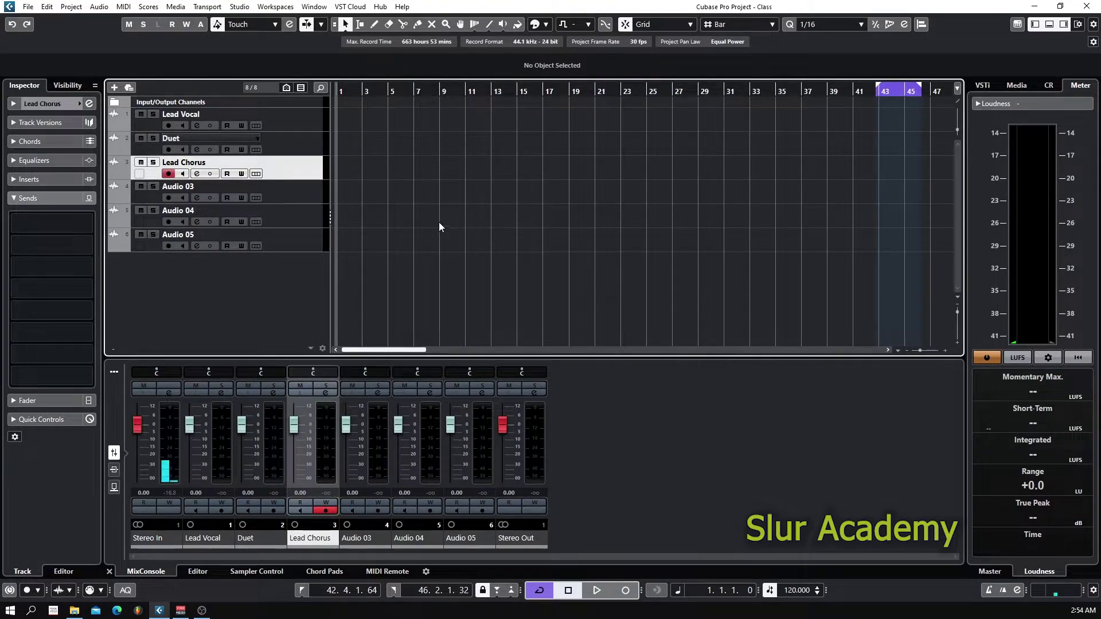
double_click(200, 186)
text(Keys)
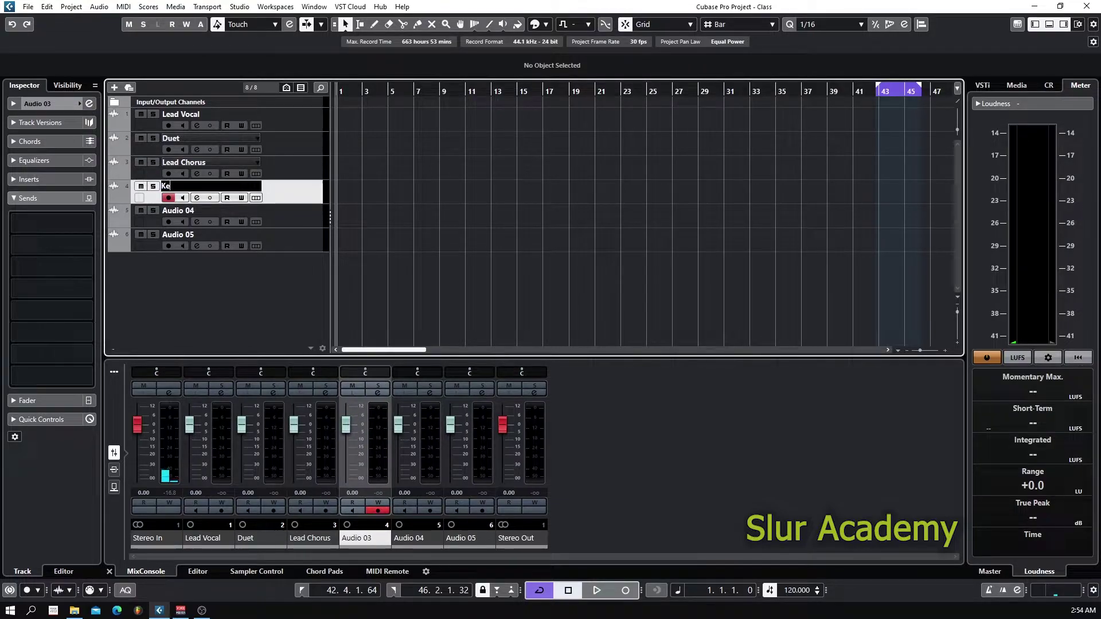
key(Return)
- Rename the track Audio 04 as Guitar and the track Audio 05 as Pad
double_click(216, 212)
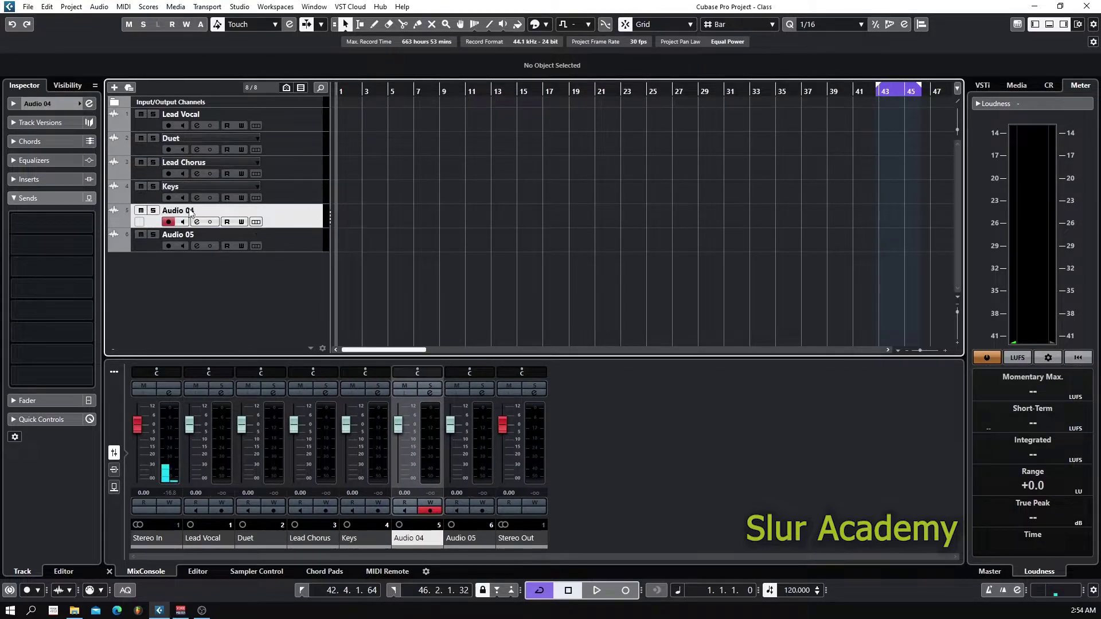
text(Guitar)
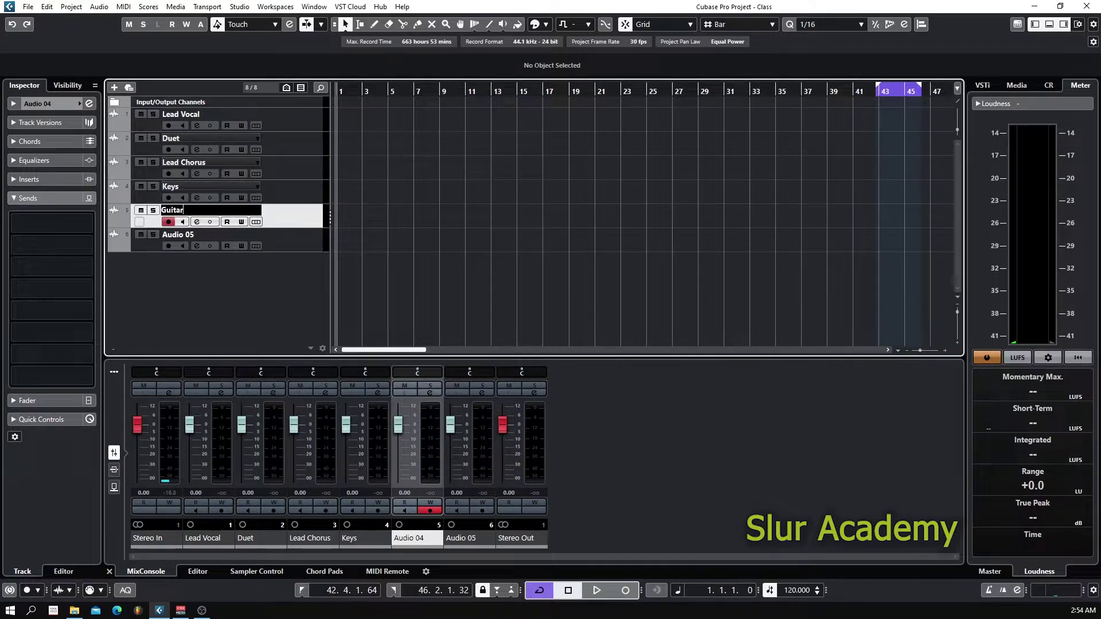
key(Tab)
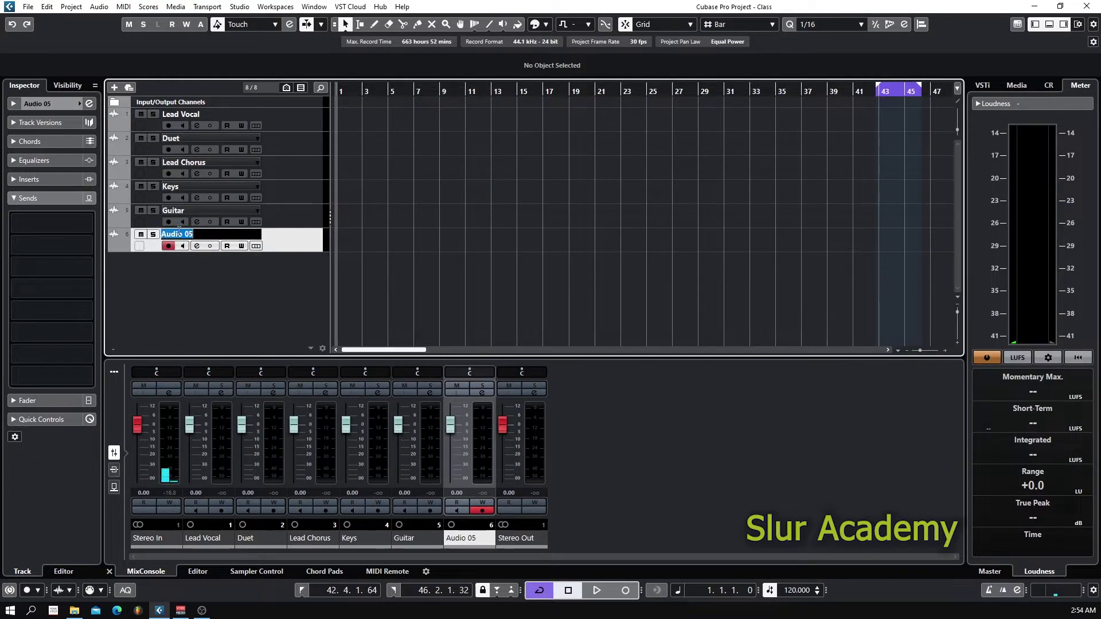
text(Pad)
key(Return)
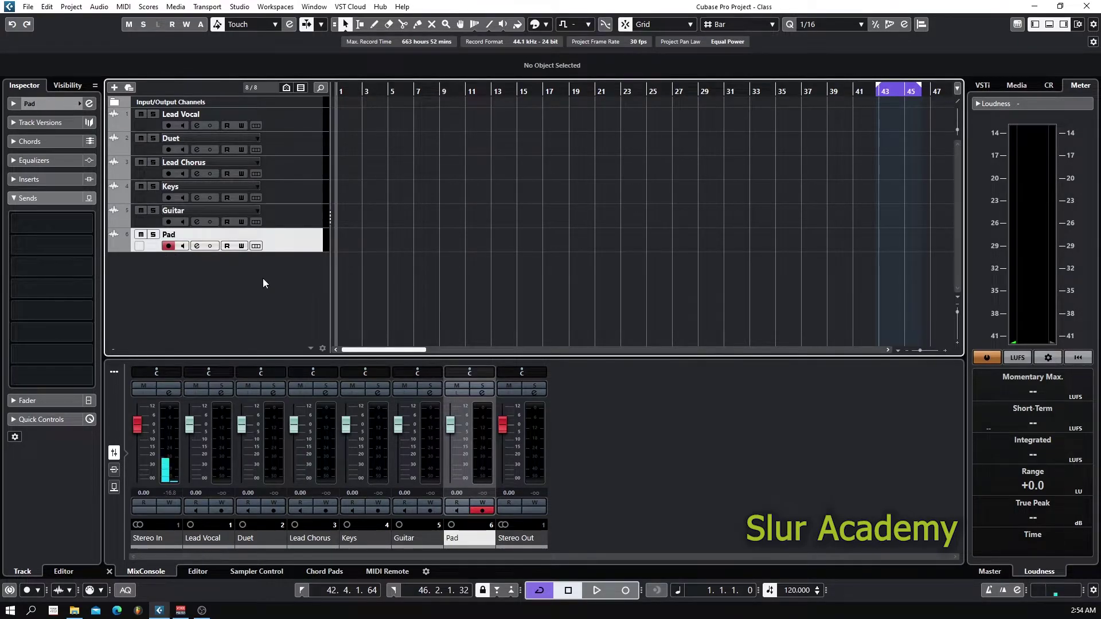
- Move the Keys track and the Guitar track above Lead Chorus, keeping Keys before Guitar
click(293, 120)
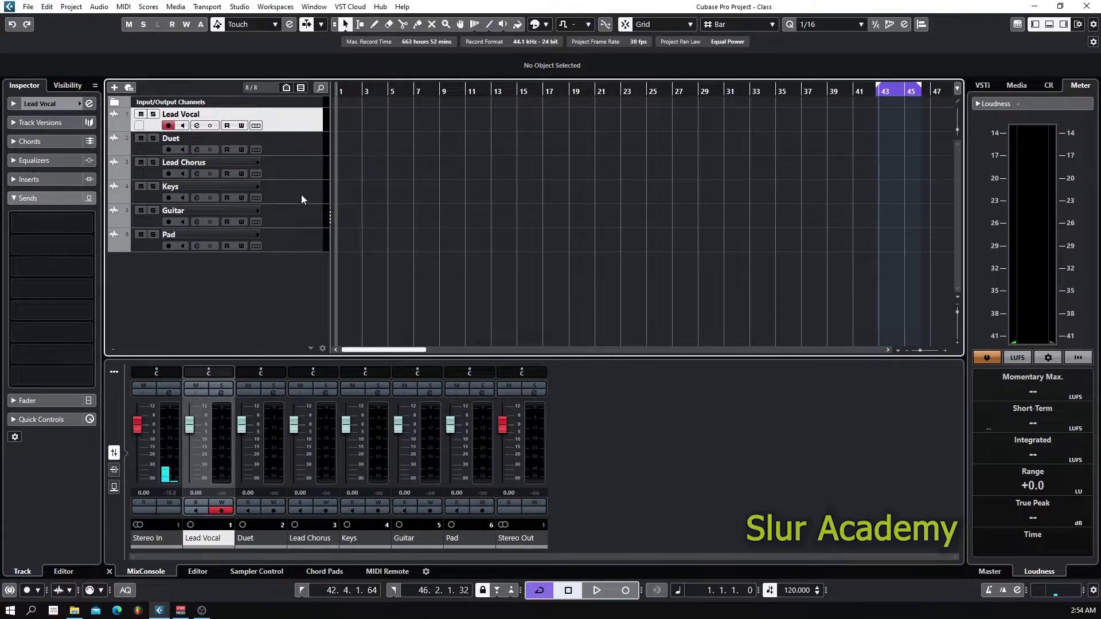
mouse_move(295, 189)
mouse_down()
mouse_move(292, 165)
mouse_move(298, 188)
mouse_move(296, 176)
mouse_up()
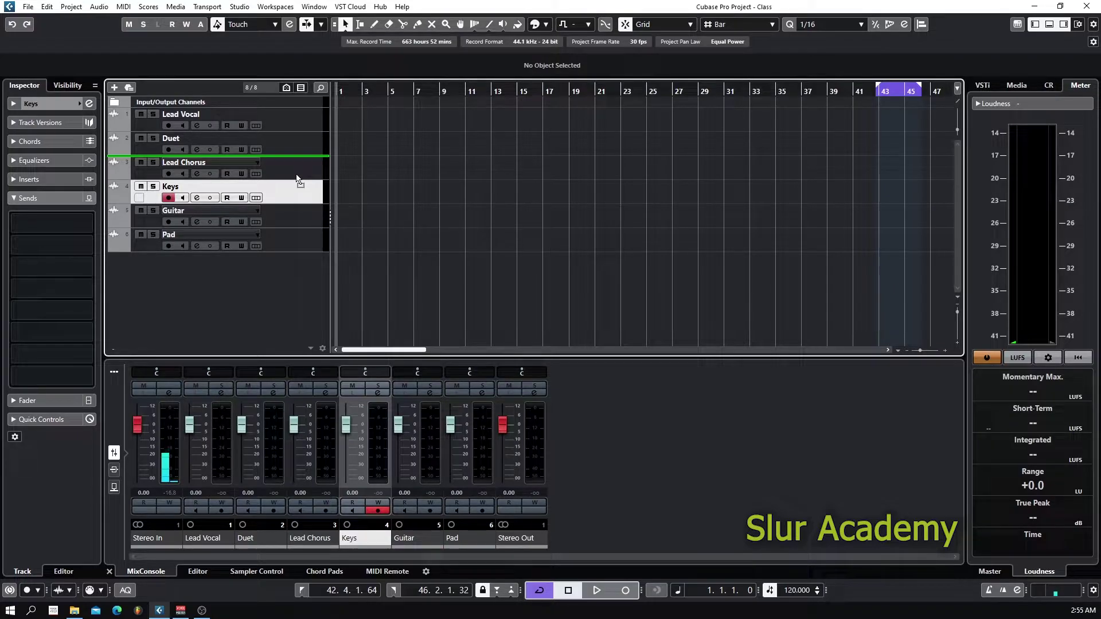
drag(297, 180, 297, 178)
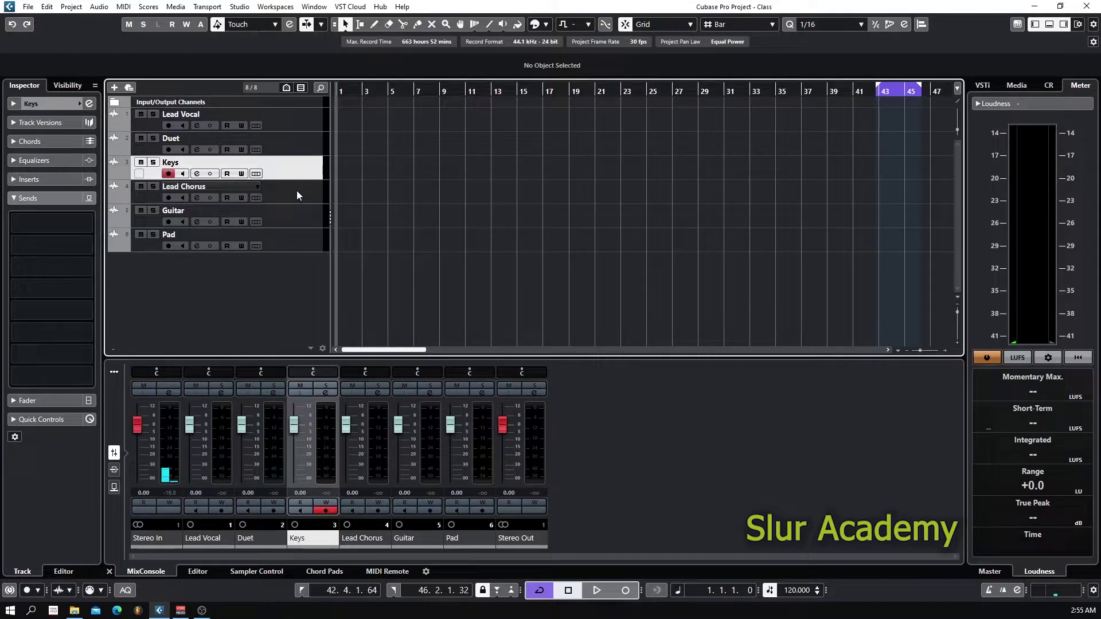
drag(291, 211, 291, 189)
- Move the Pad track to the start of the track list, and Lead Vocal and Duet together to its end
drag(298, 243, 295, 119)
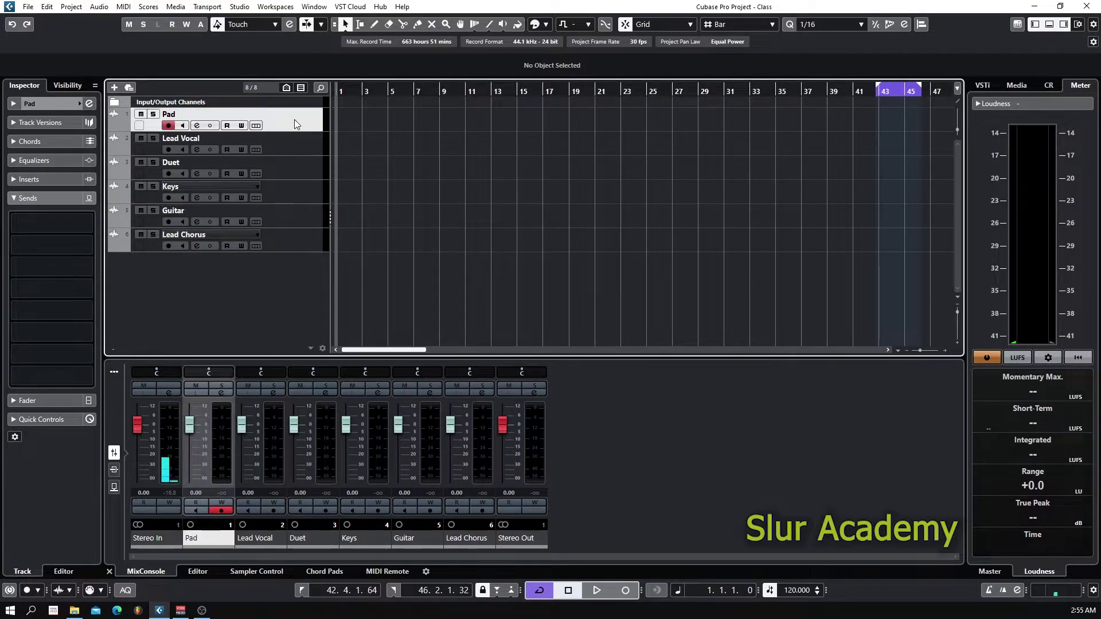
click(291, 148)
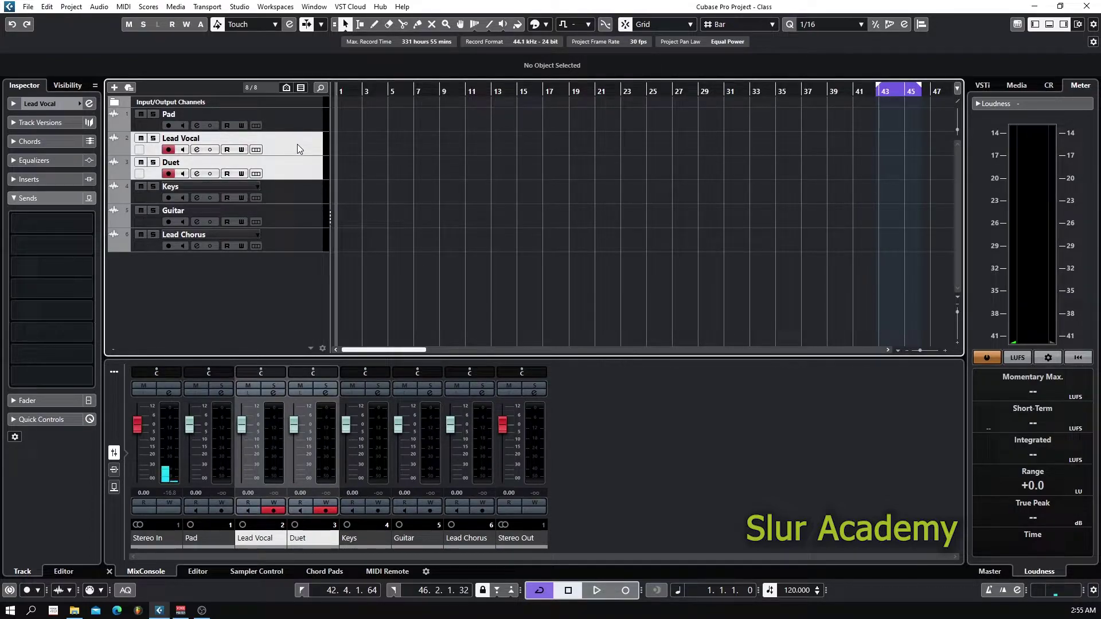
drag(297, 149, 290, 248)
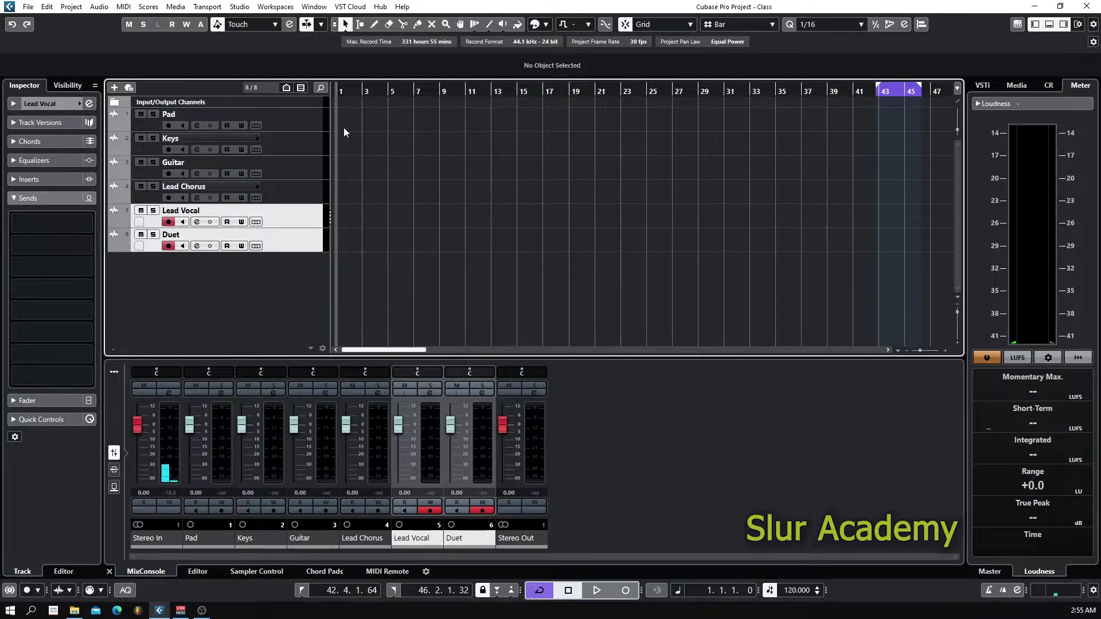
- Select all tracks from Pad to Duet as a range, and reduce the selection to Keys through Lead Vocal
click(308, 116)
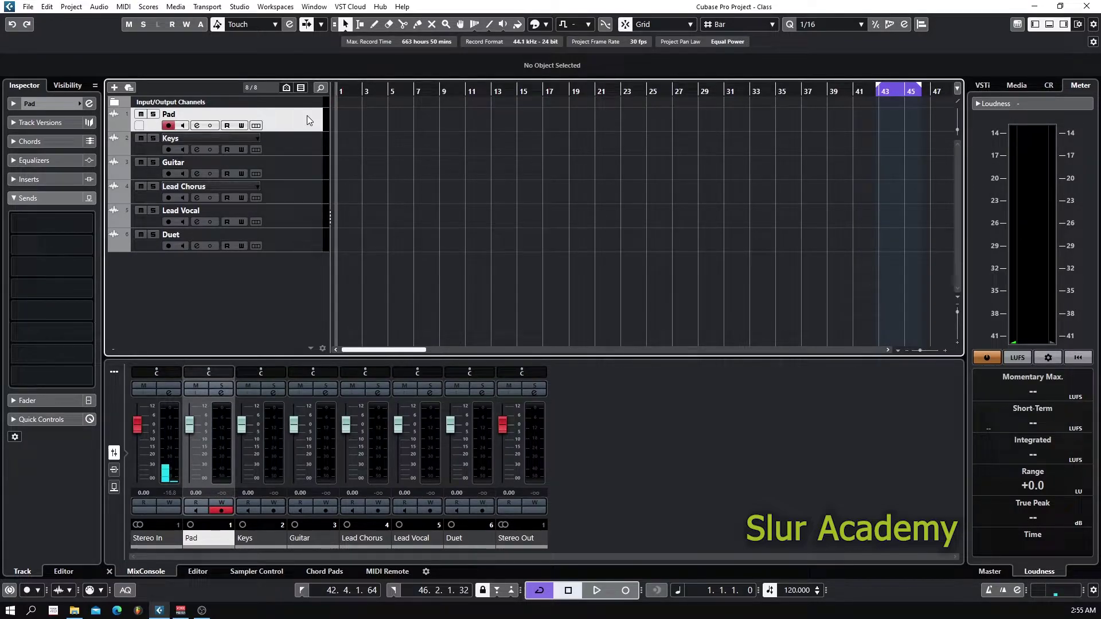
shift+click(296, 246)
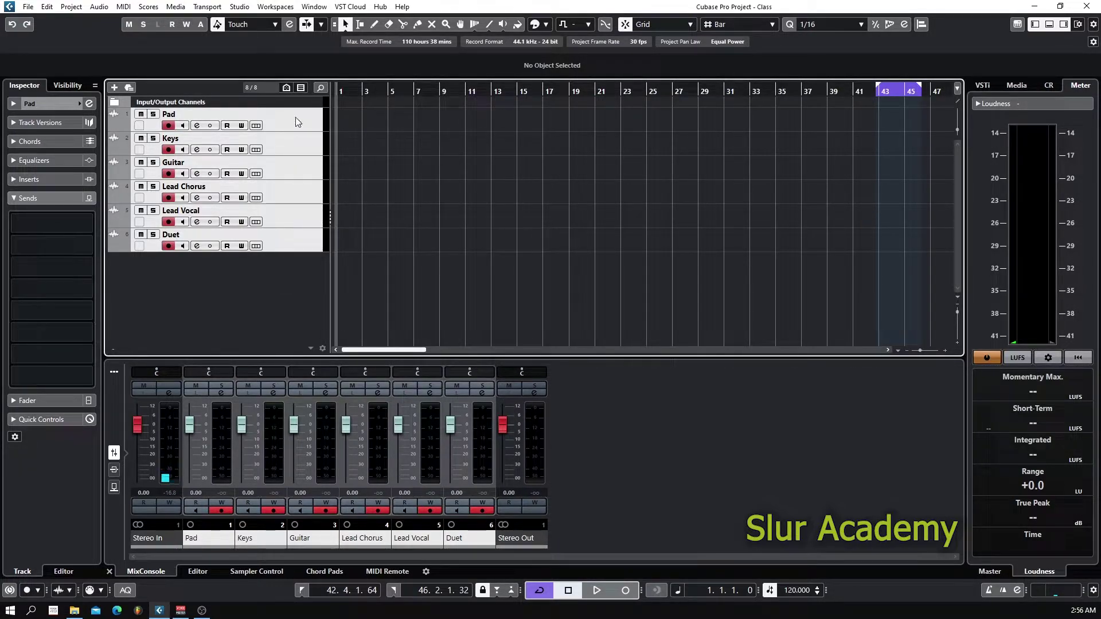
click(298, 149)
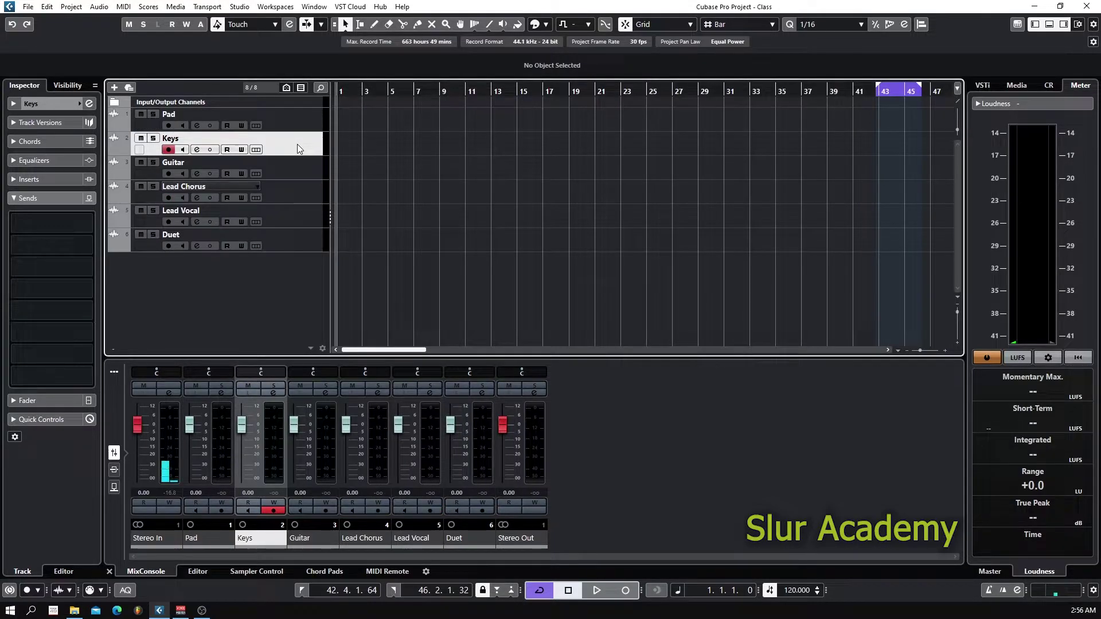
shift+click(289, 218)
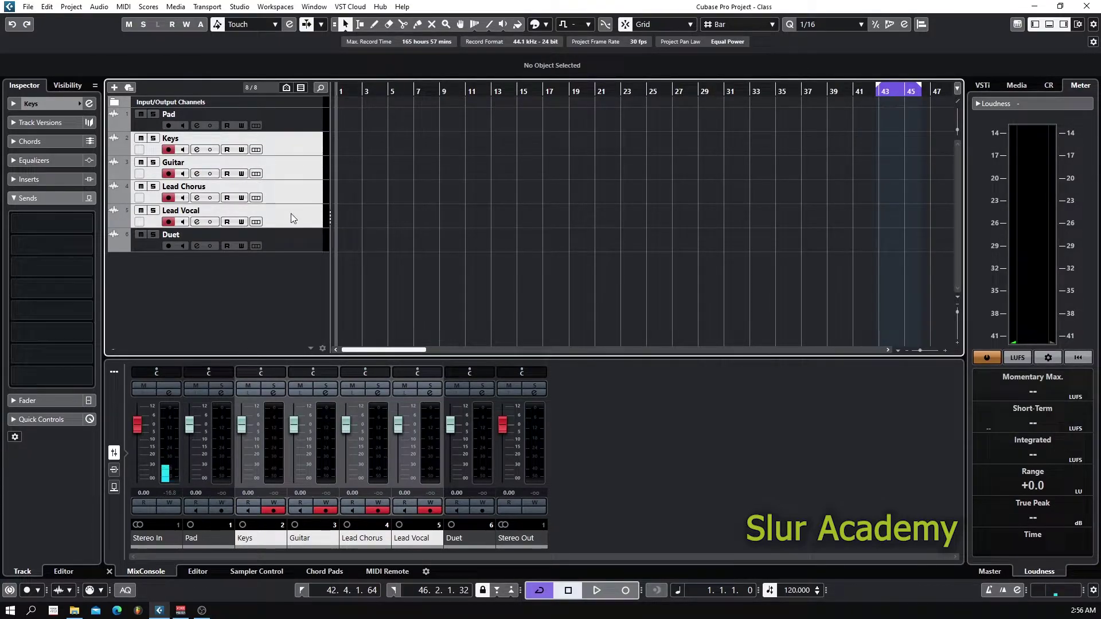
- Select the Pad track alone, expand its basic track settings in the Inspector, and hide and restore the left zone
click(290, 115)
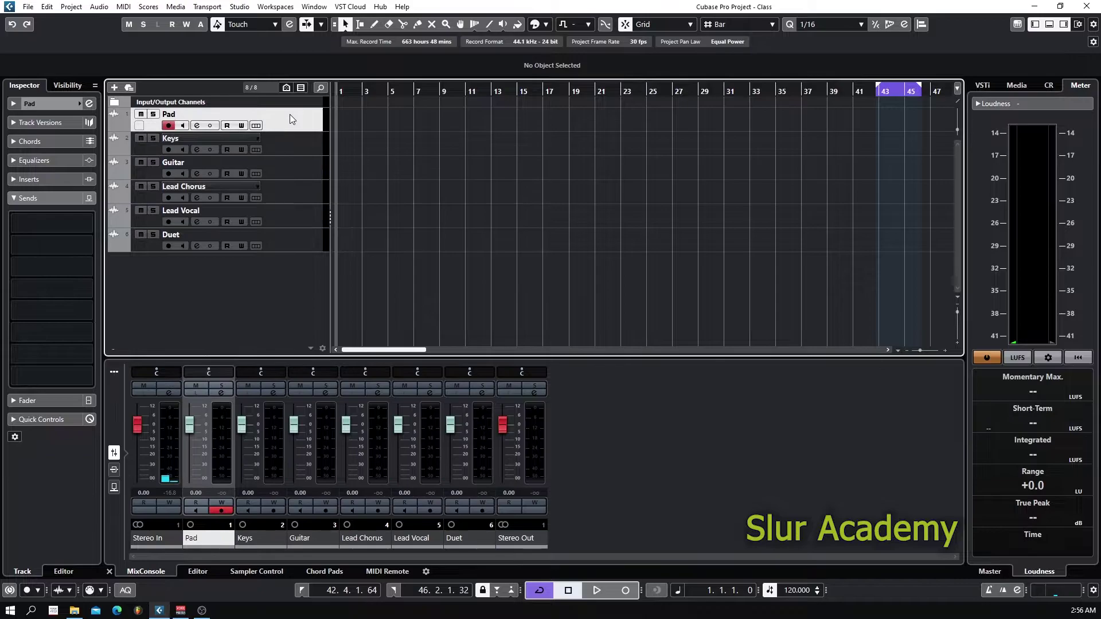
click(62, 103)
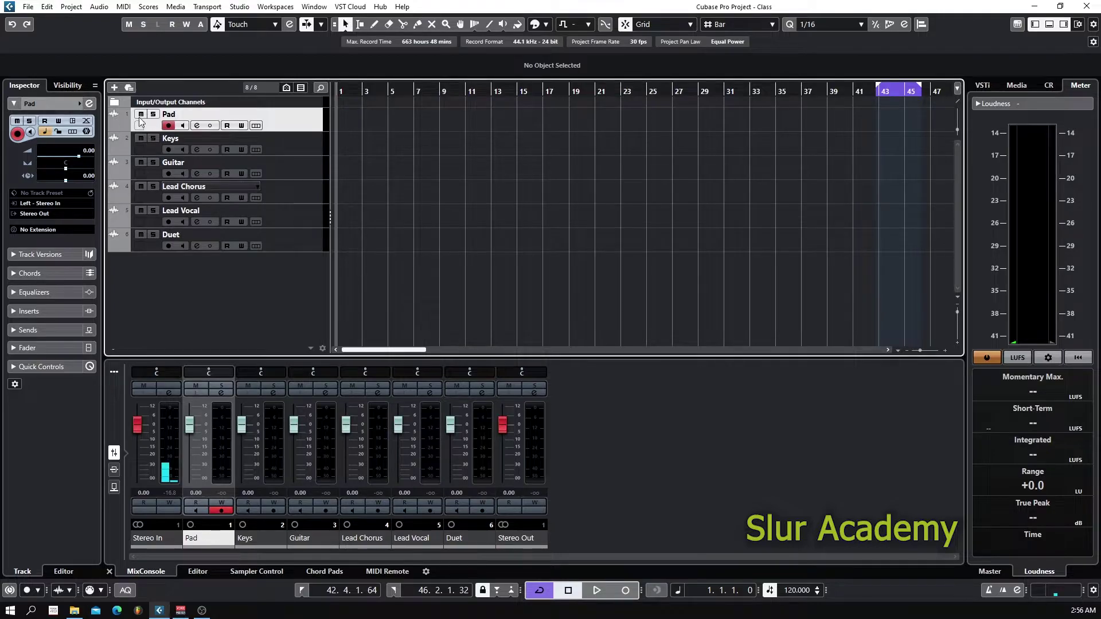
click(1036, 24)
click(1036, 24)
click(1035, 24)
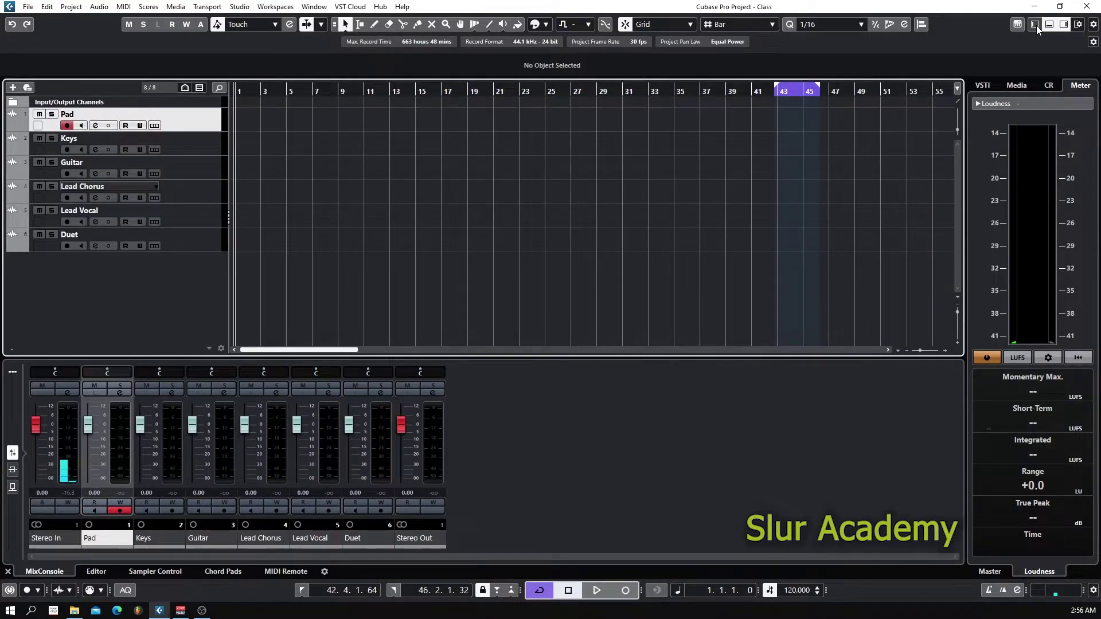
click(1035, 24)
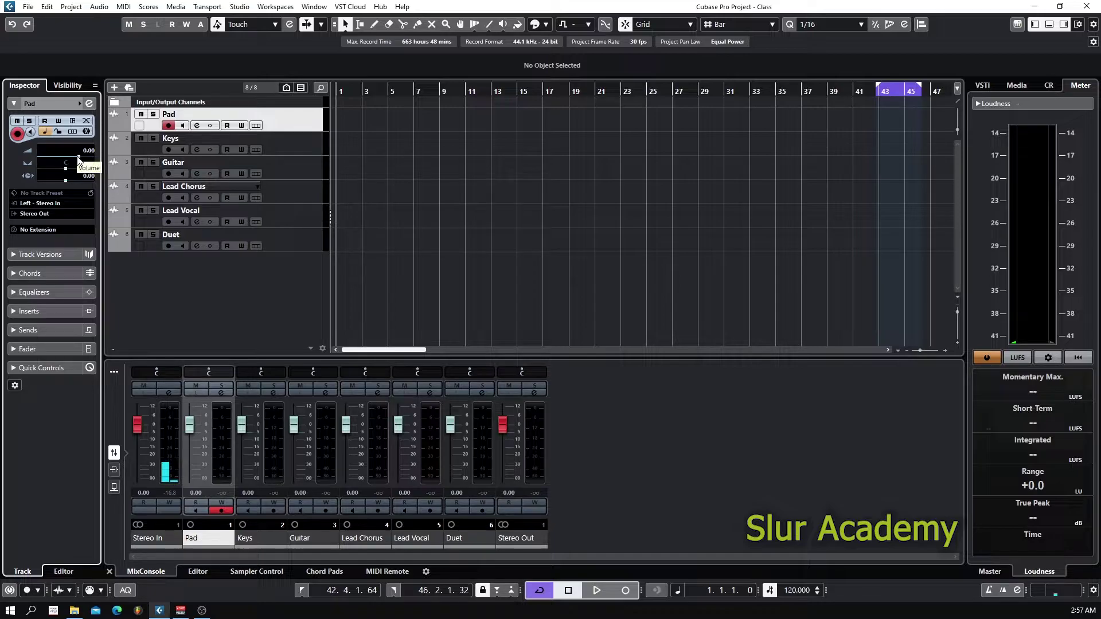
- Set the Pad track's volume to -0.68 and its pan to L2
click(56, 157)
mouse_move(57, 158)
mouse_down()
mouse_move(79, 162)
mouse_move(41, 172)
mouse_move(95, 170)
mouse_move(33, 174)
mouse_move(65, 176)
mouse_up()
- Examine the input routing and output routing choices of the Pad track without changing them
click(63, 204)
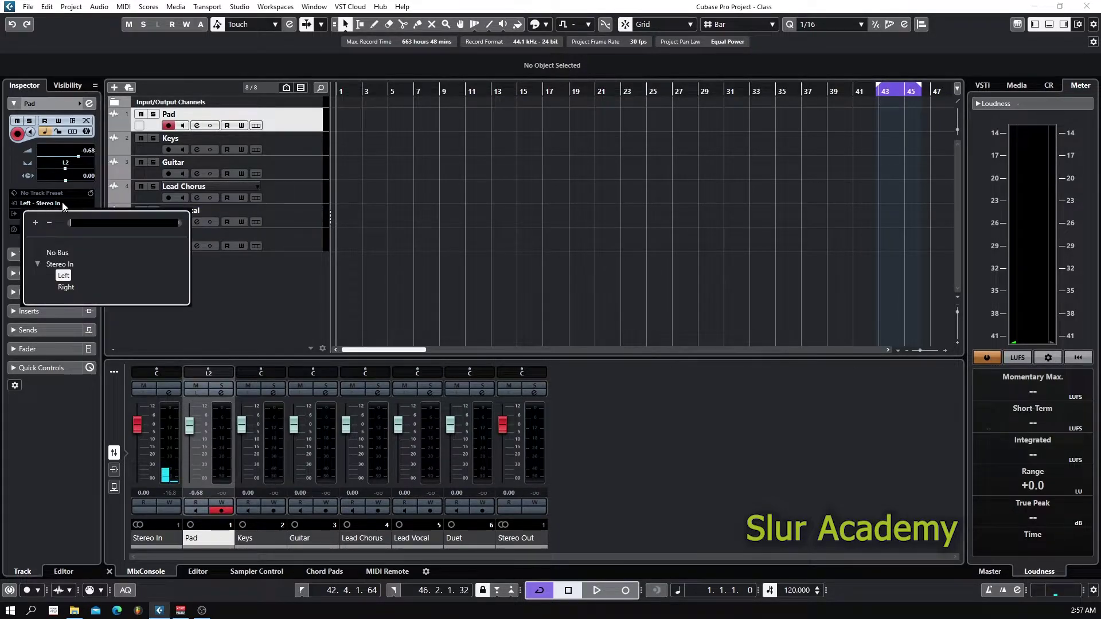
click(273, 279)
click(294, 113)
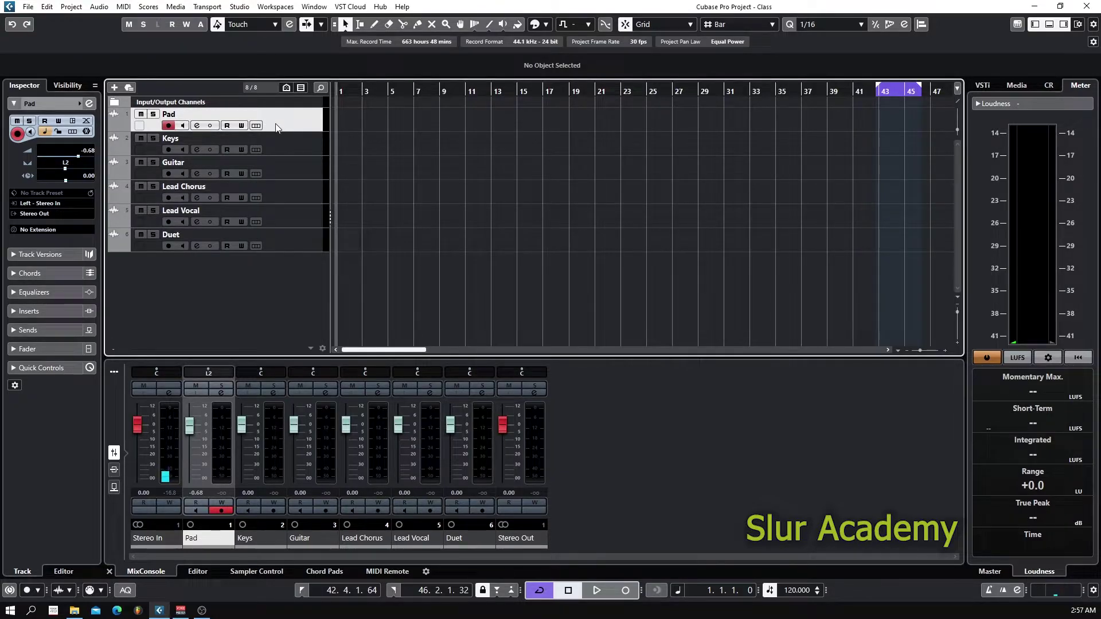
click(43, 215)
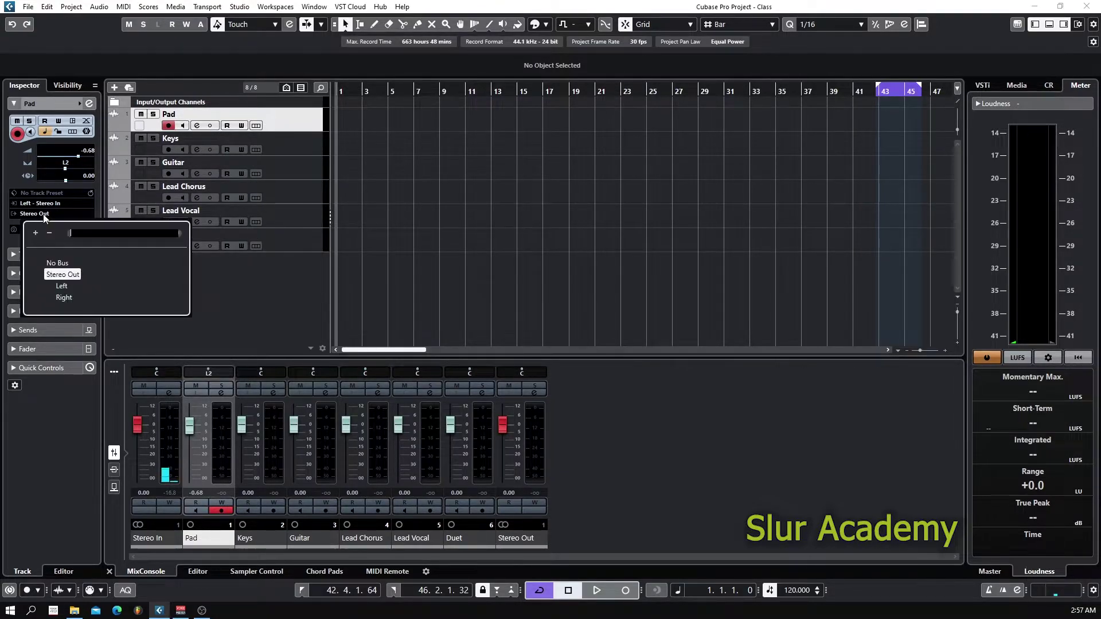
click(281, 289)
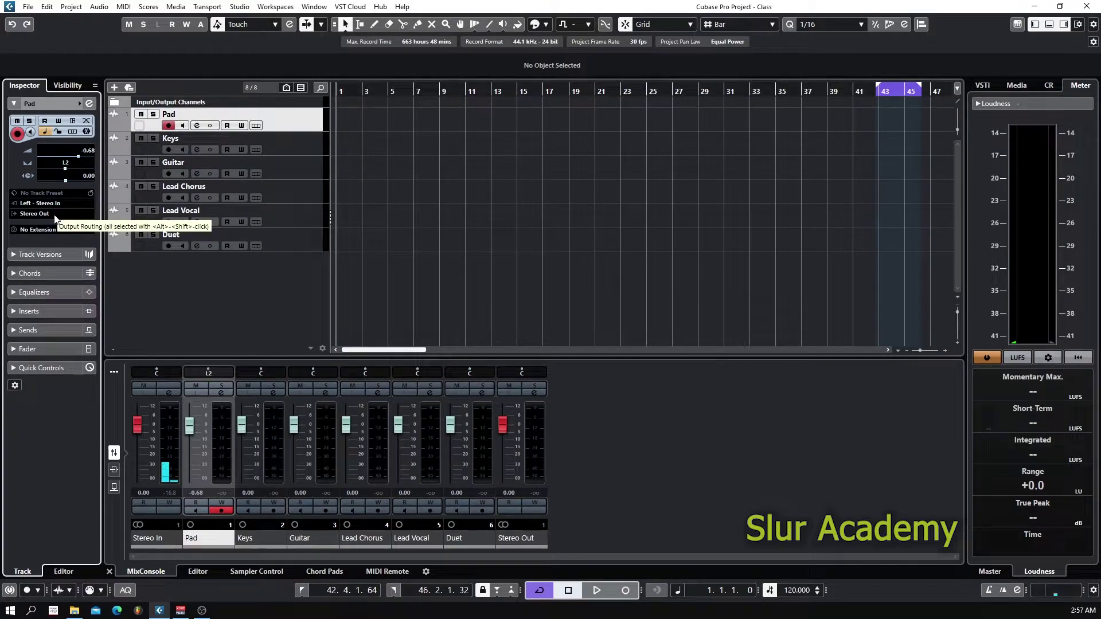
click(304, 114)
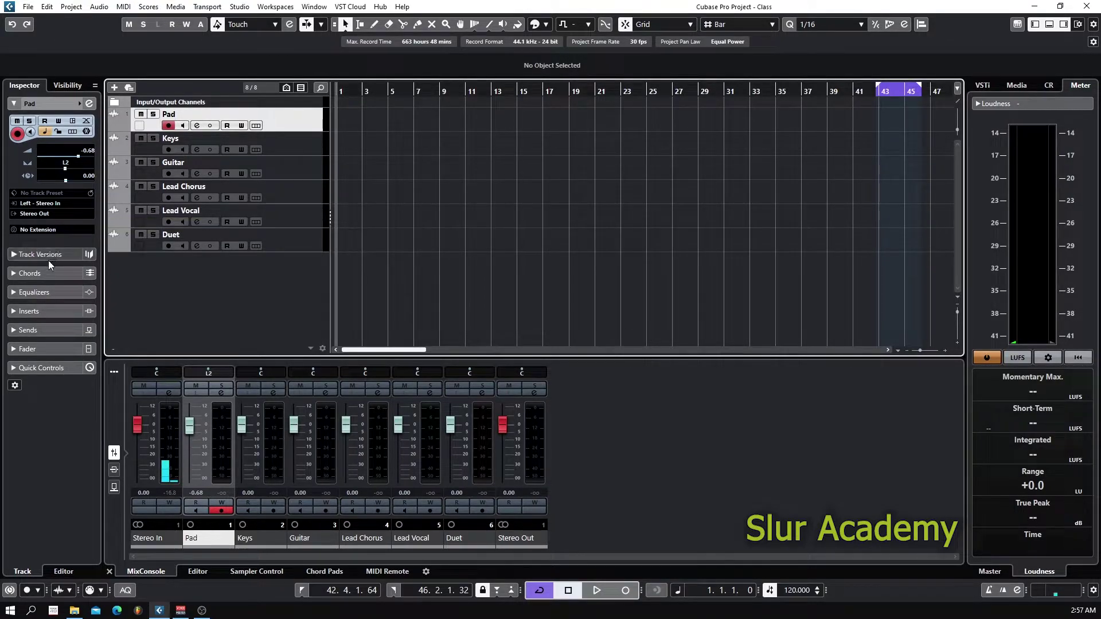
- Raise a point in the upper frequency range of the Pad track's equalizer curve, and collapse the equalizer section
click(50, 294)
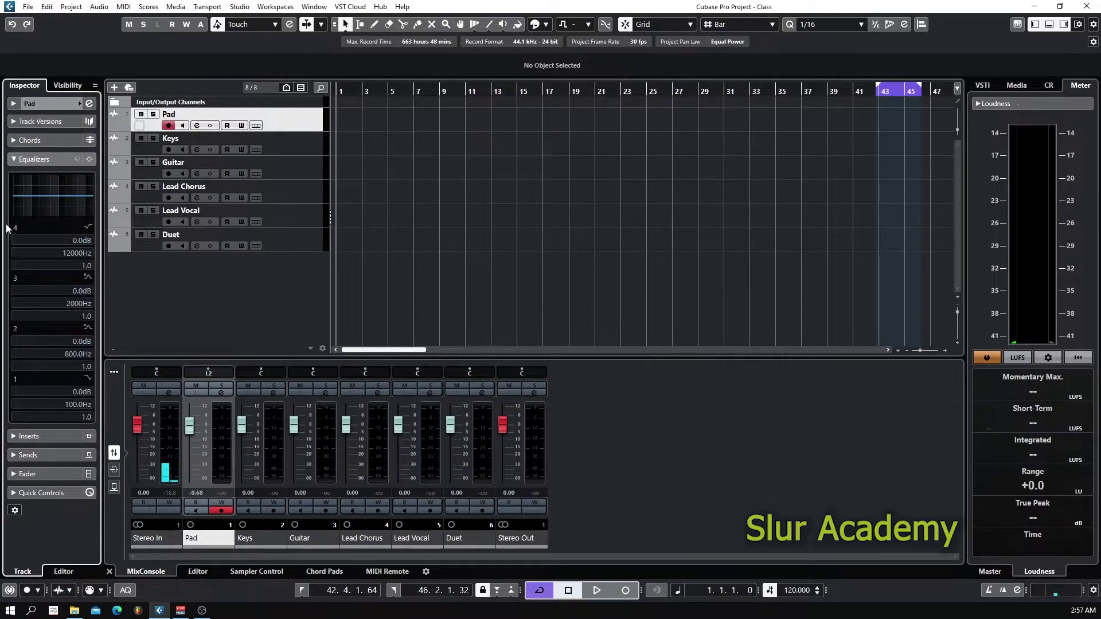
mouse_move(67, 195)
mouse_down()
mouse_move(71, 181)
mouse_move(29, 205)
mouse_move(75, 185)
mouse_up()
click(44, 159)
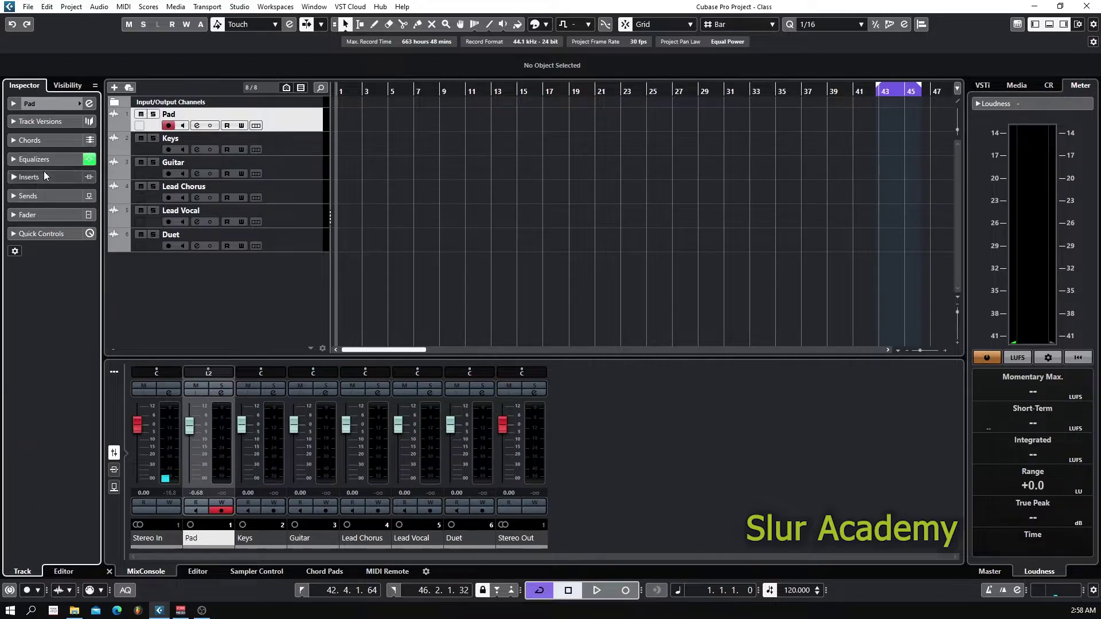
- Load the Dynamics effect C1 comp Stereo into the Pad track's first insert slot and close its plug-in window
click(46, 179)
click(91, 201)
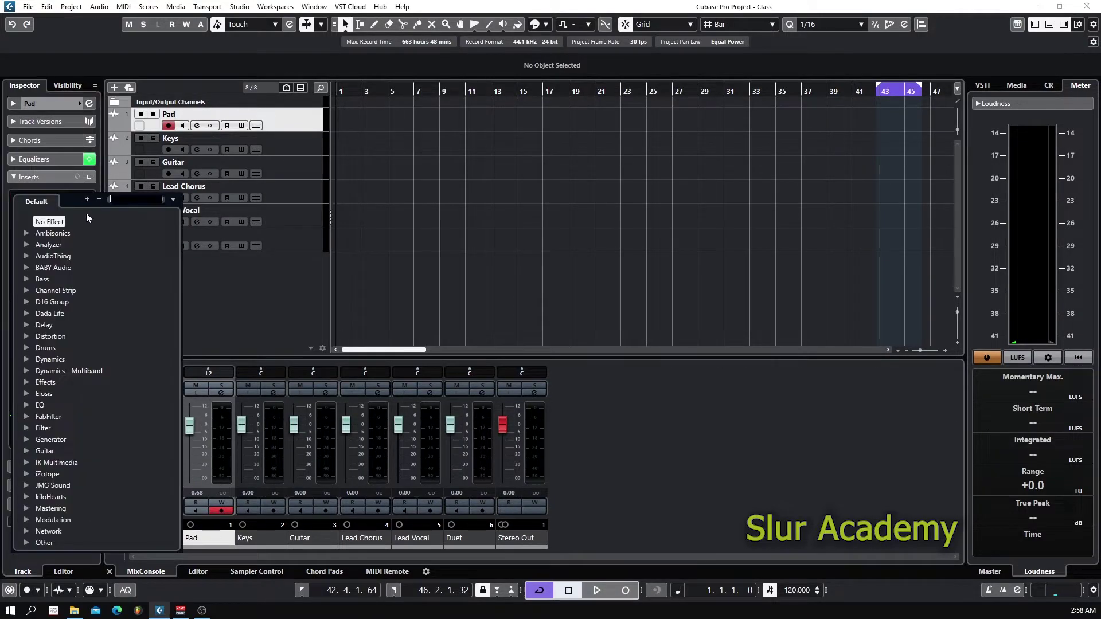
click(215, 297)
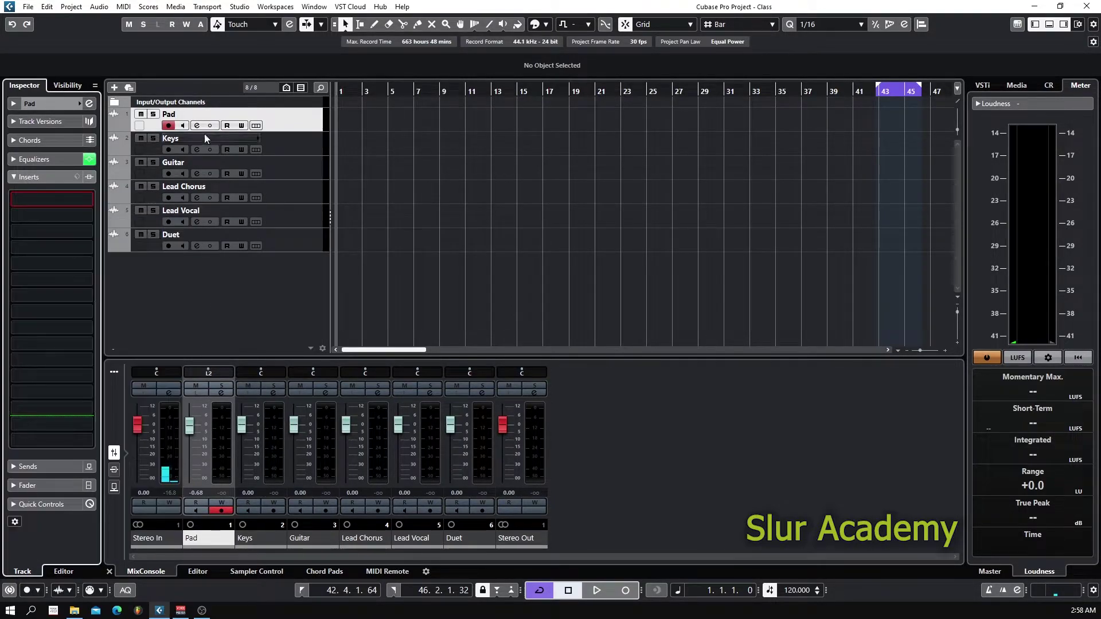
click(88, 200)
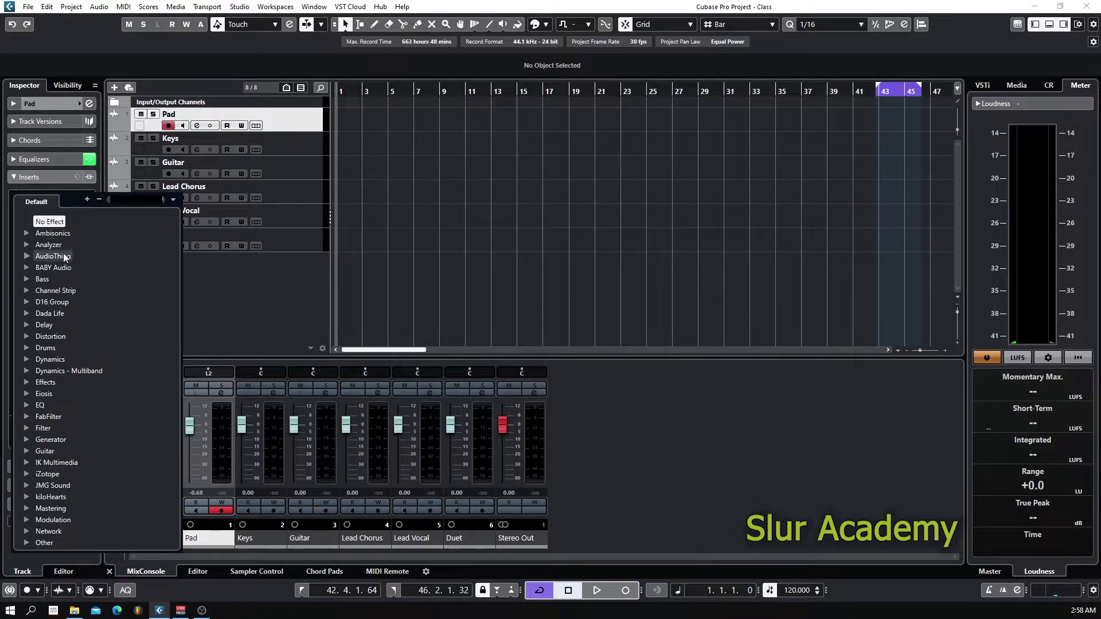
click(23, 360)
click(26, 359)
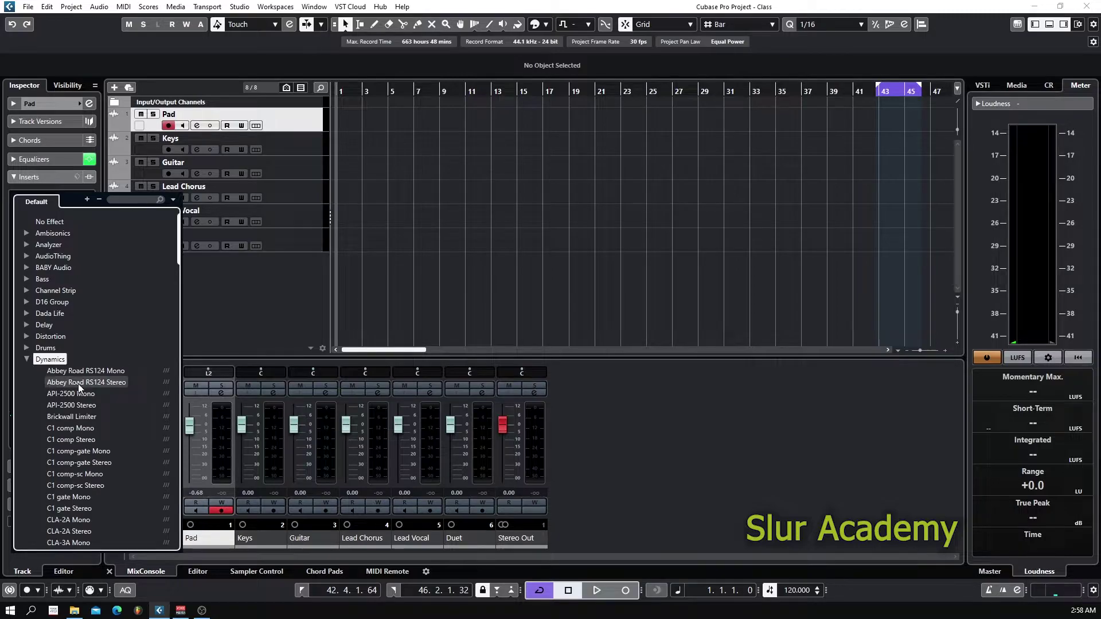
click(85, 440)
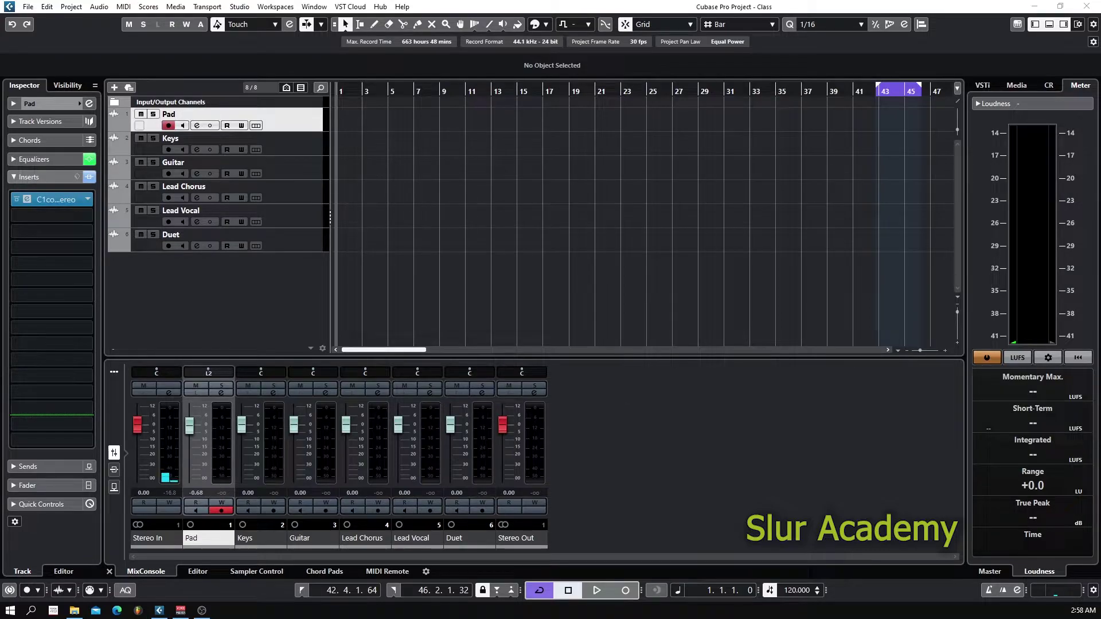
drag(431, 411, 610, 204)
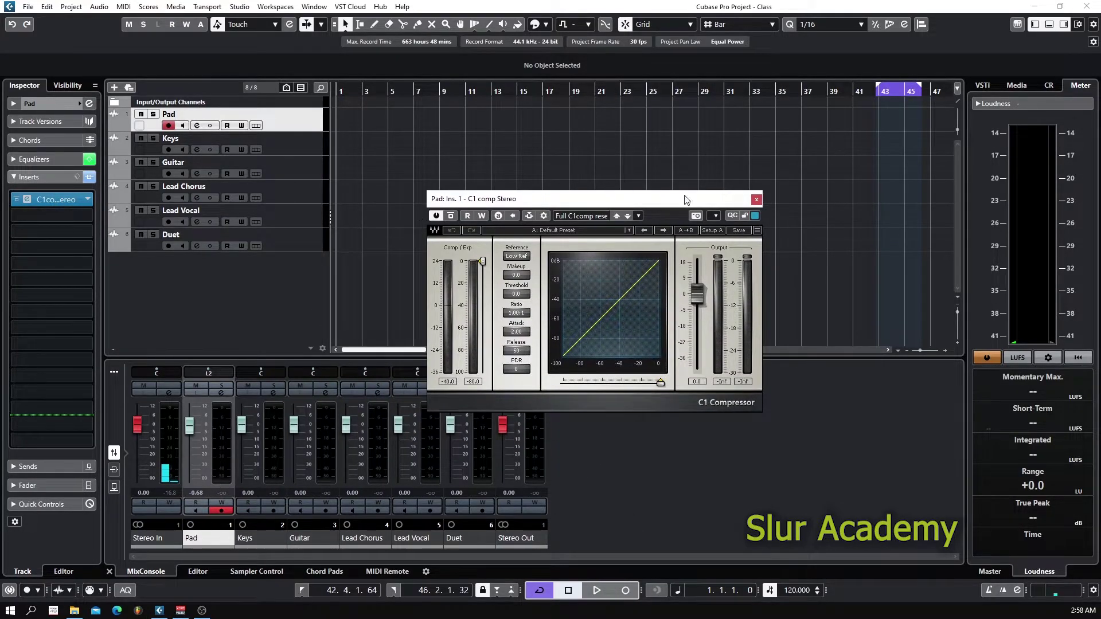
click(756, 199)
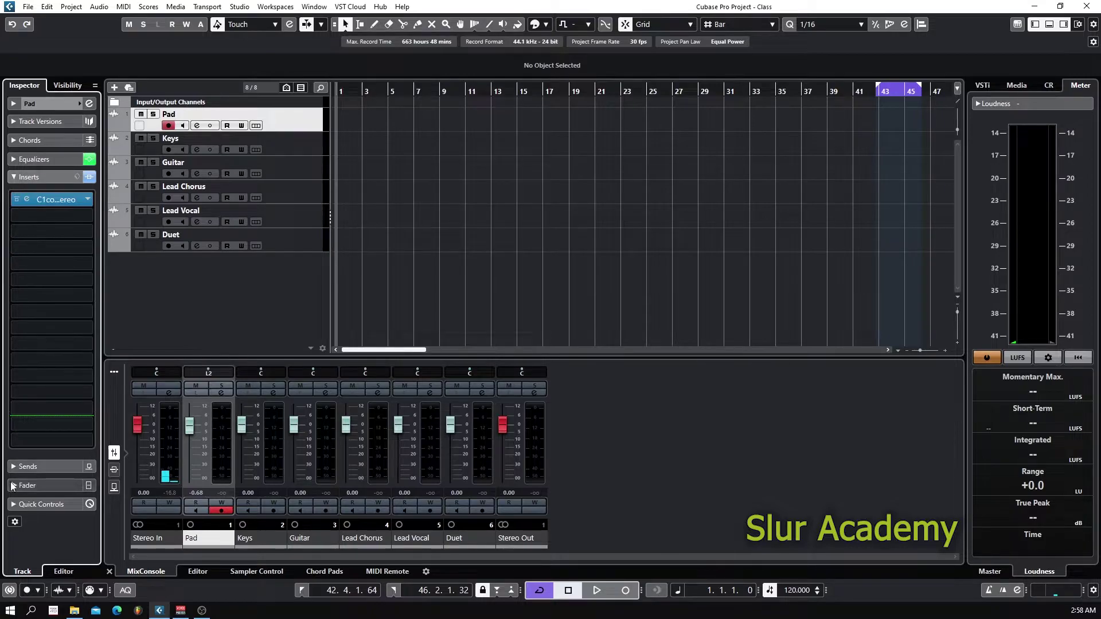
- Expand the Pad track's Sends section and look at the choices for its first send slot without assigning one
click(32, 466)
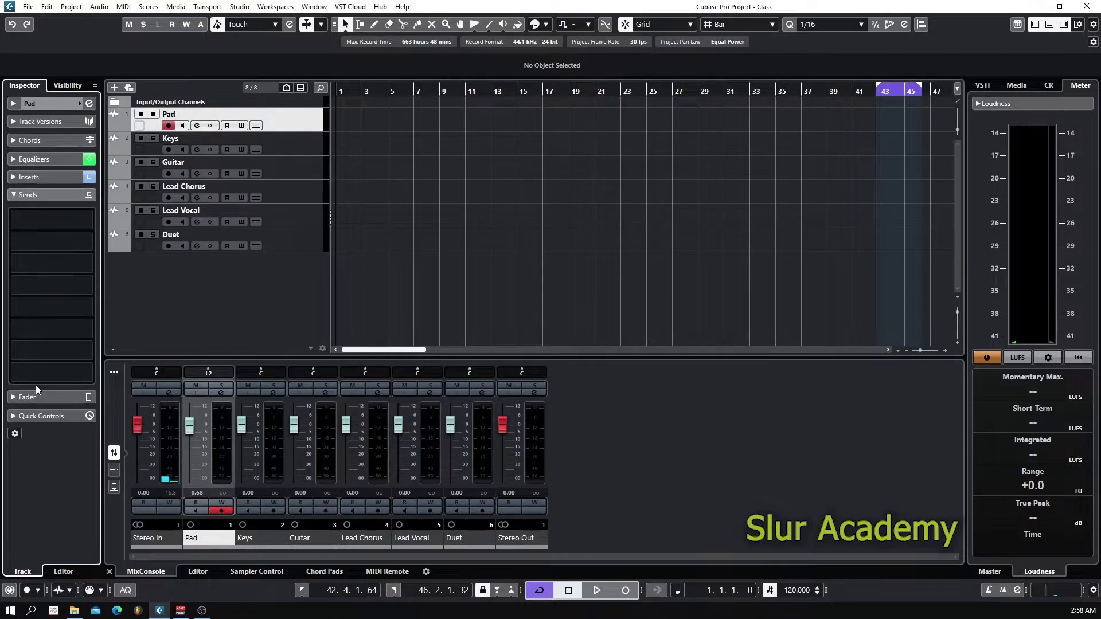
click(81, 221)
click(242, 295)
click(256, 302)
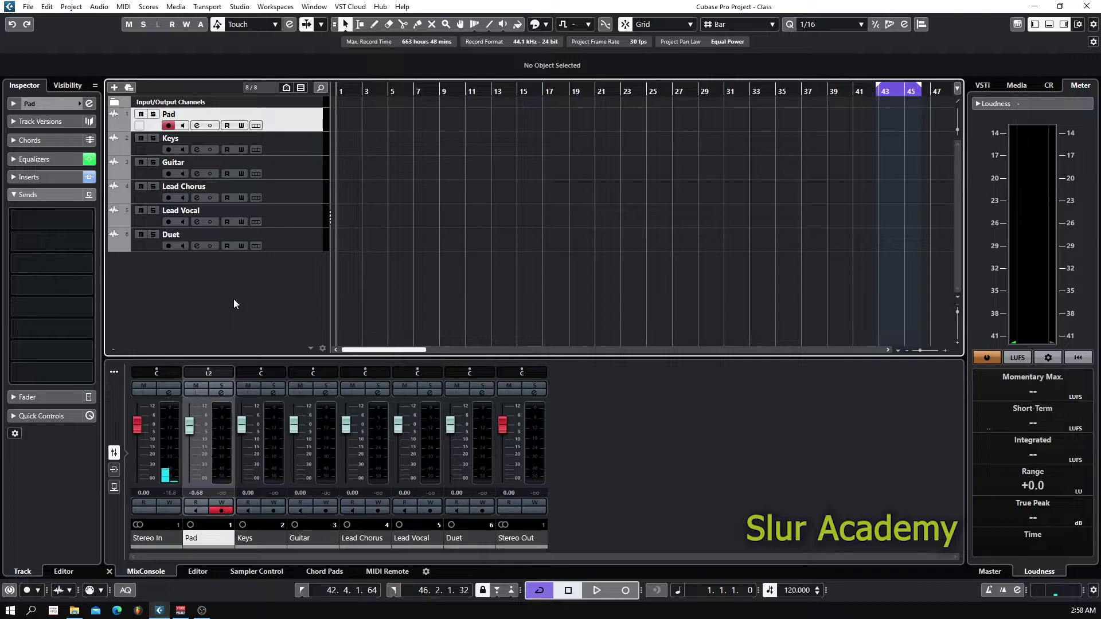
- Expand the Pad track's Fader section and set its volume to 0.00
click(26, 397)
mouse_move(32, 312)
mouse_down()
mouse_move(33, 358)
mouse_move(31, 295)
mouse_move(20, 321)
mouse_move(23, 310)
mouse_up()
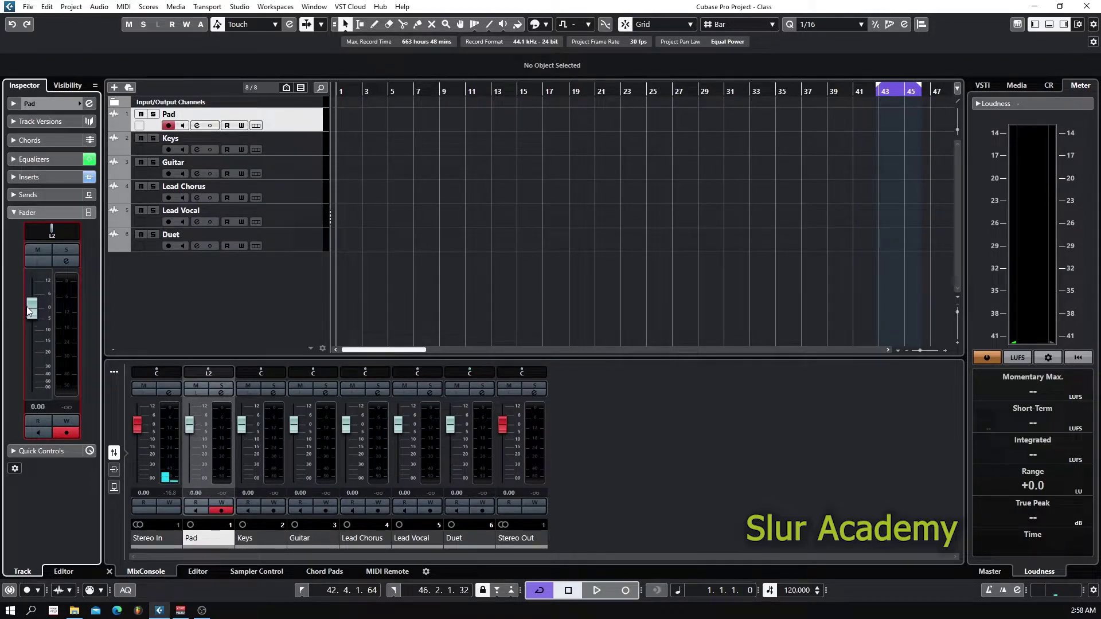
- Select the tracks one after another in the track list and from the mixer, finishing on the Pad track
click(318, 235)
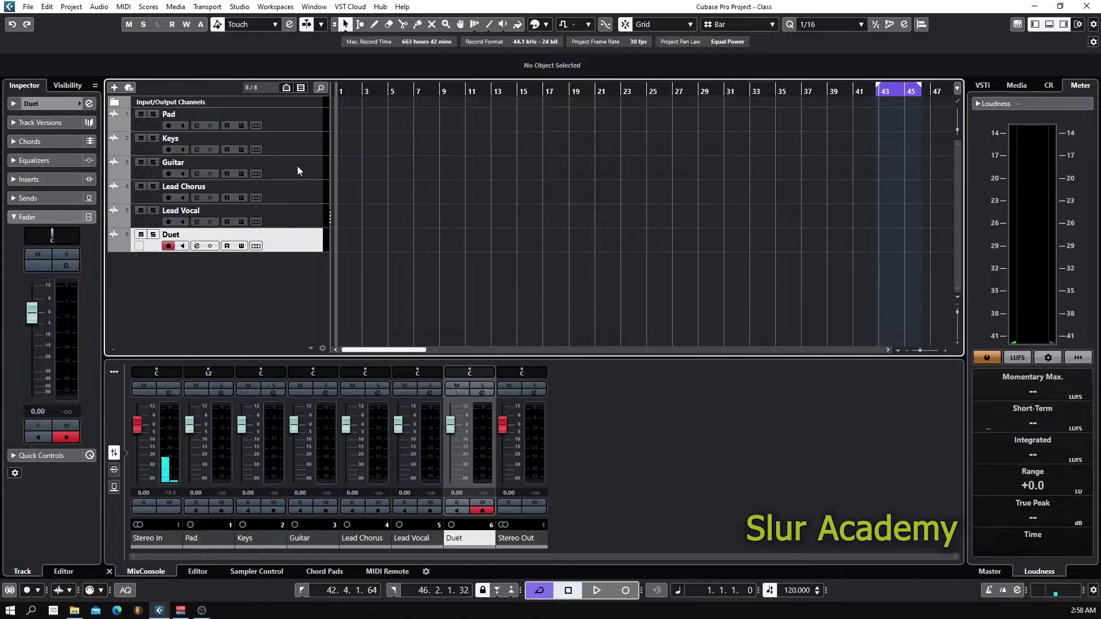
click(297, 115)
click(299, 247)
click(299, 220)
click(299, 193)
click(299, 167)
click(301, 140)
click(302, 126)
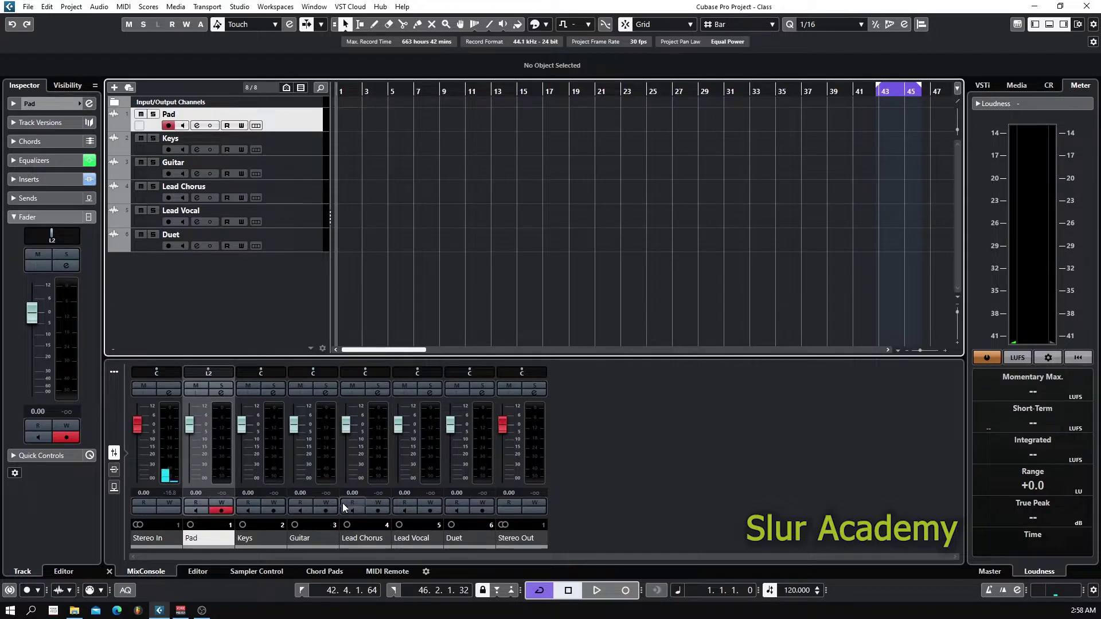
click(204, 541)
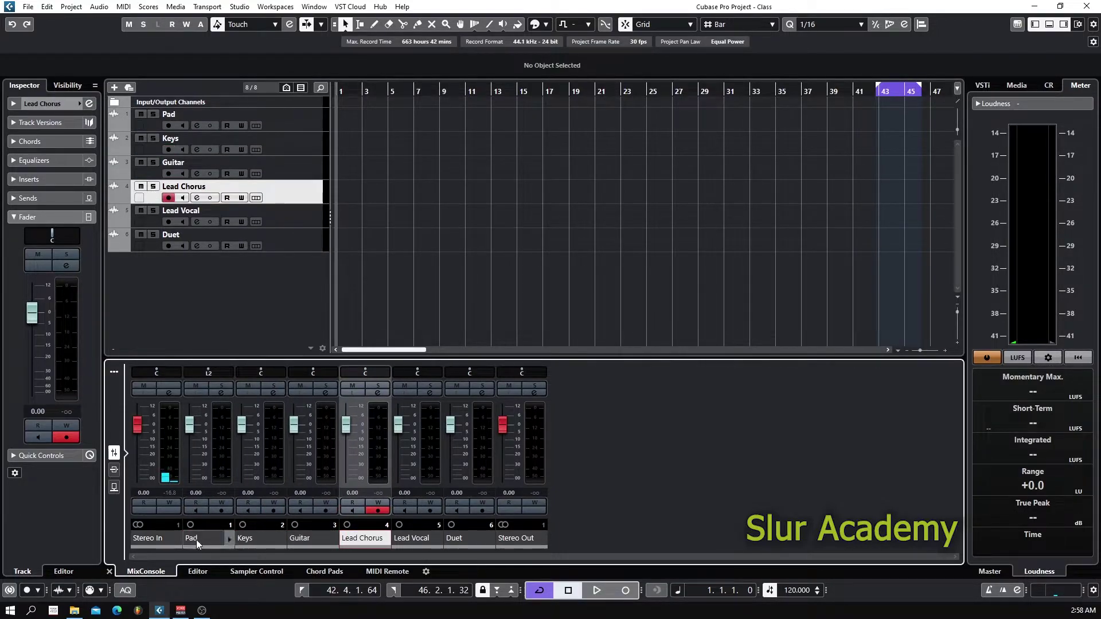
click(370, 282)
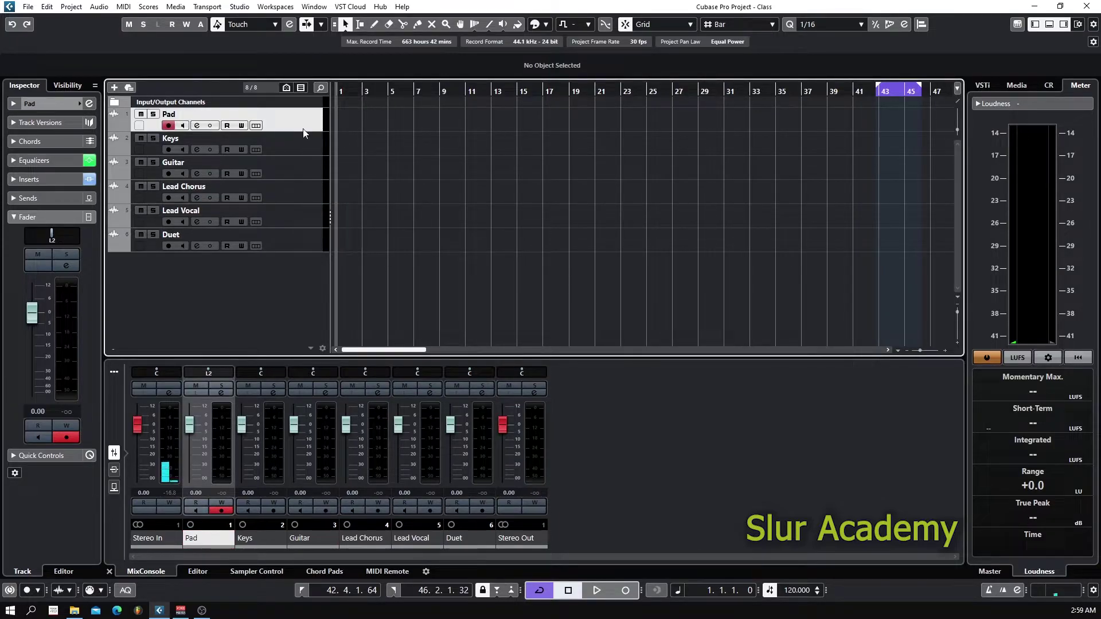
- Make the Pad track taller and choose the Left channel of Stereo In as its input
drag(303, 129, 305, 159)
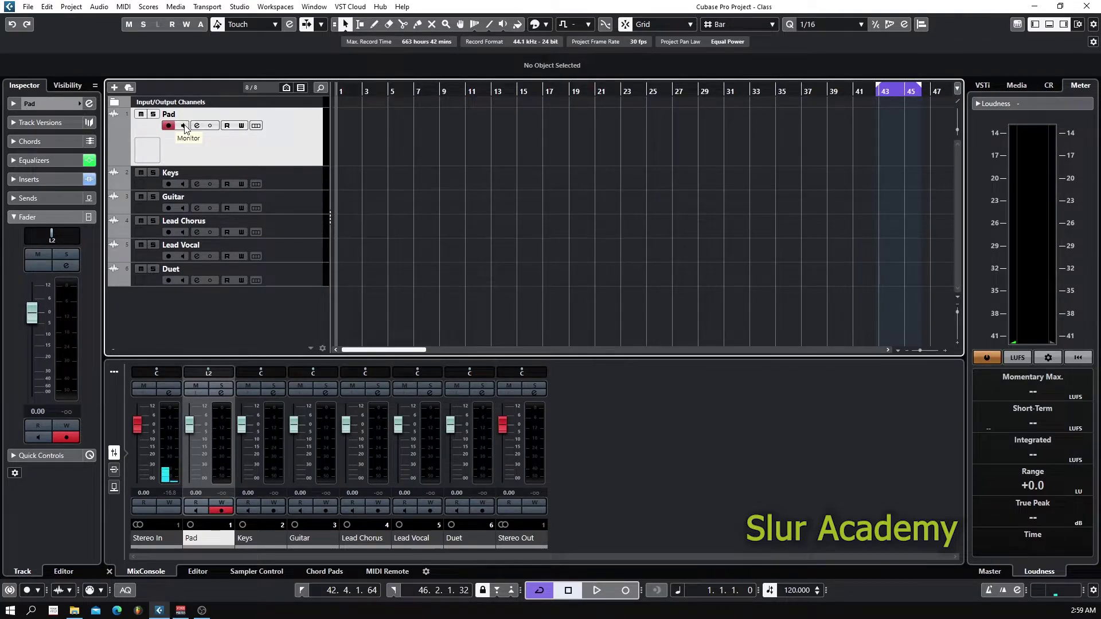
click(44, 104)
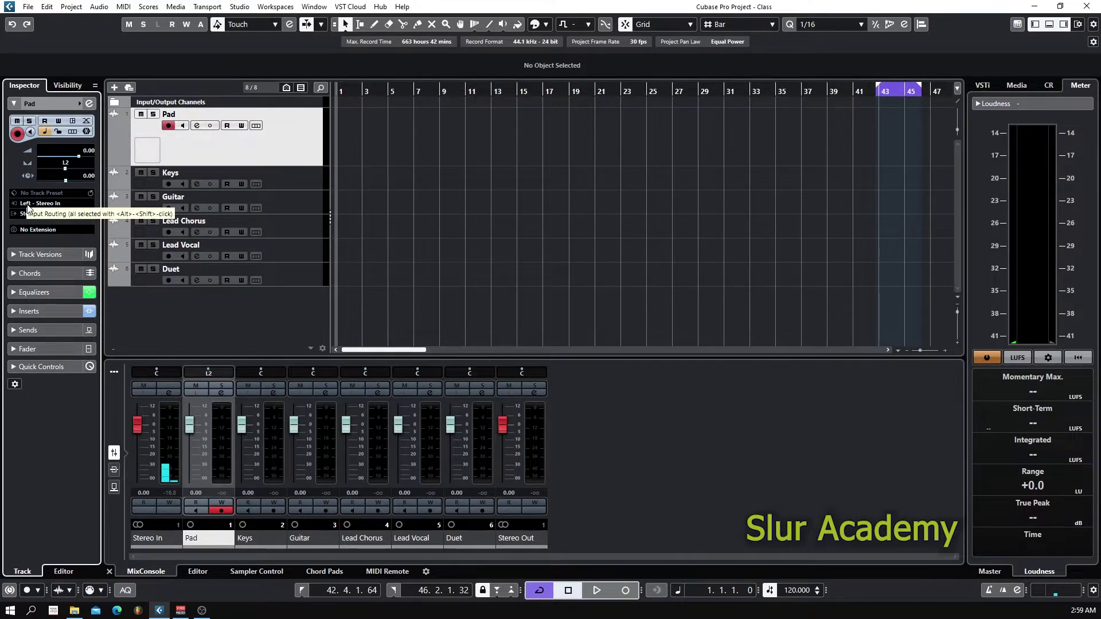
click(55, 206)
click(64, 277)
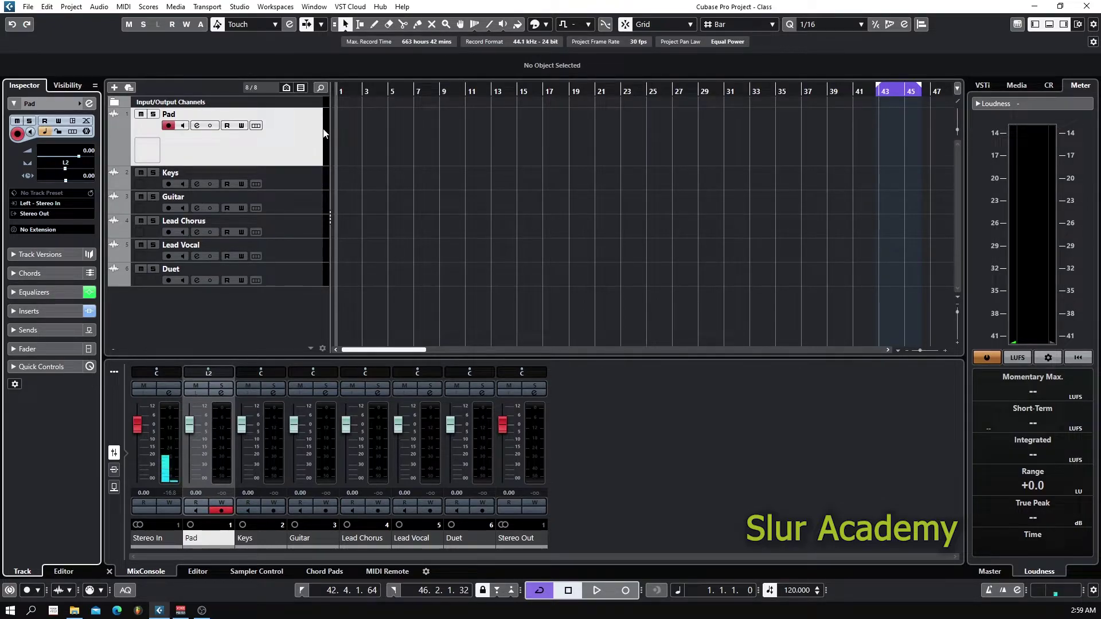
- Test the Pad track's input by switching monitoring on and off, and check its input routing choices without changing them
click(183, 126)
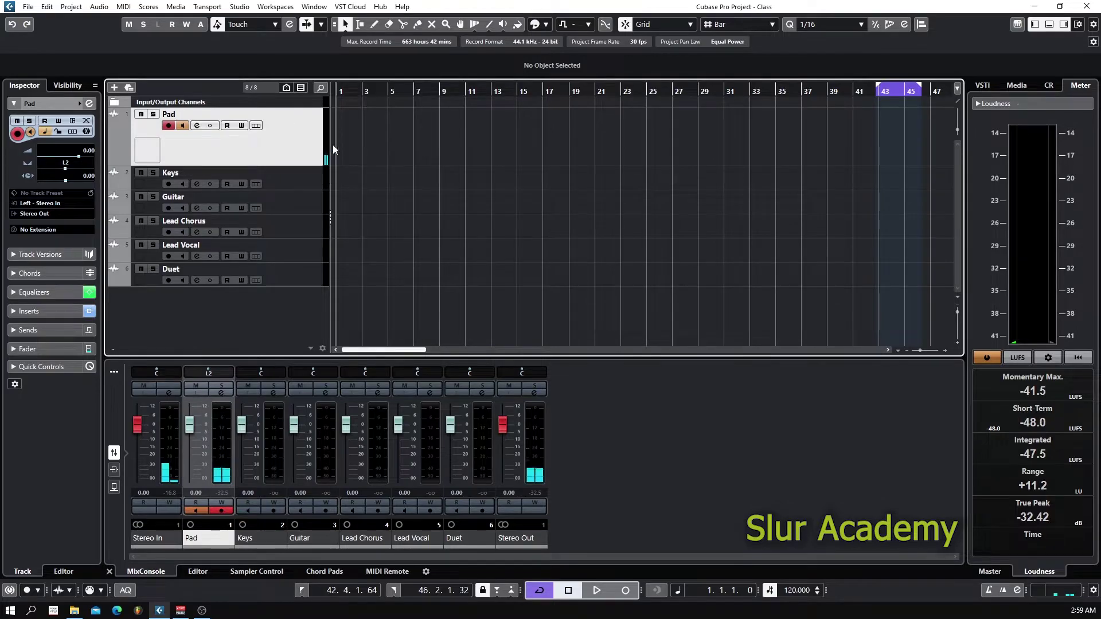
click(183, 126)
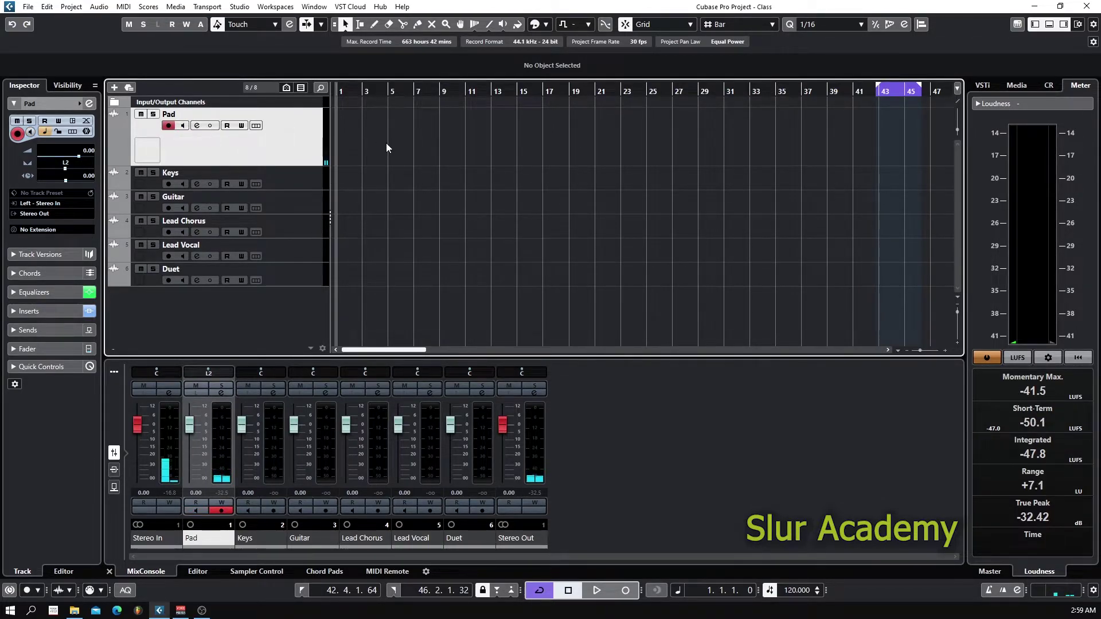
click(42, 205)
click(291, 143)
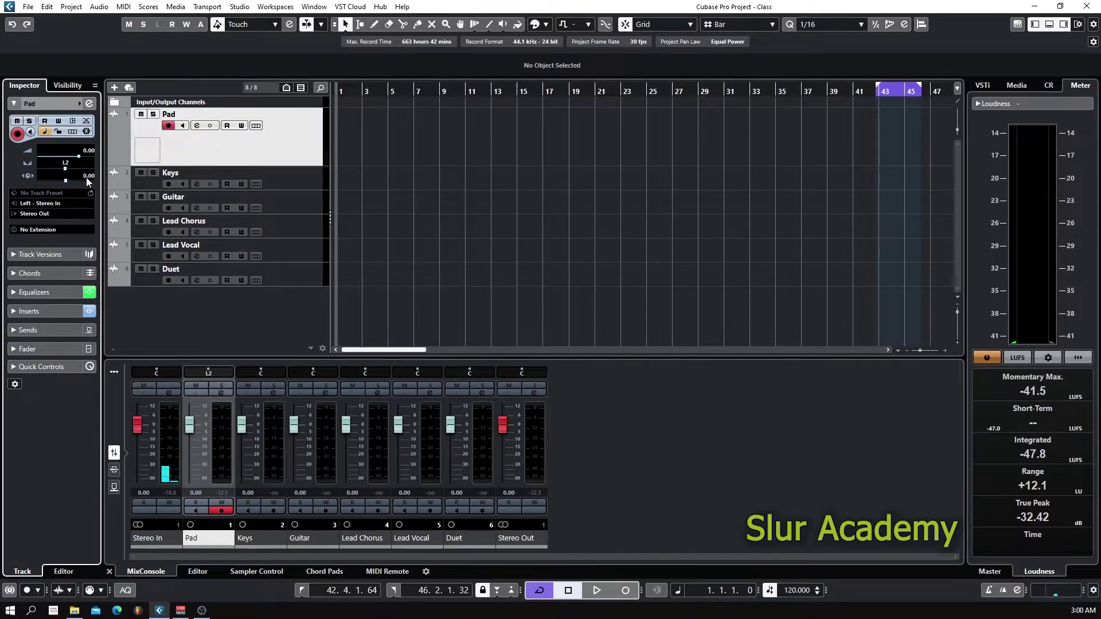
click(52, 204)
click(262, 153)
- Route the Keys track's input to the Right channel of Stereo In and go back to the Pad track
click(286, 181)
click(39, 204)
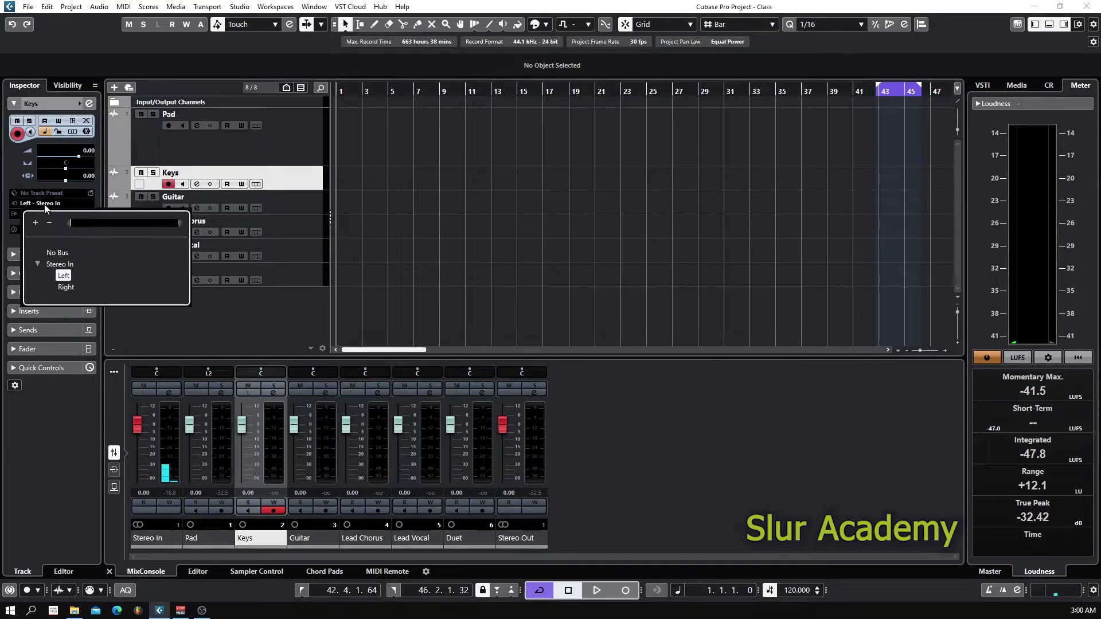
click(63, 289)
click(229, 163)
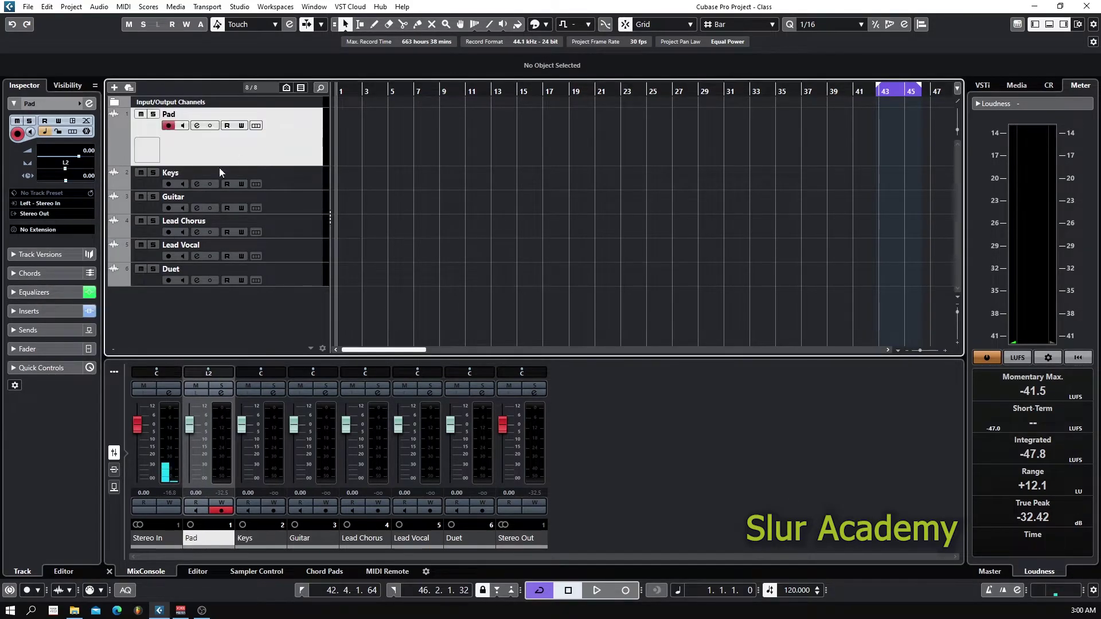
- Make the Keys track taller, and test input monitoring on Keys and Pad in turn, switching each off again
click(283, 178)
click(187, 185)
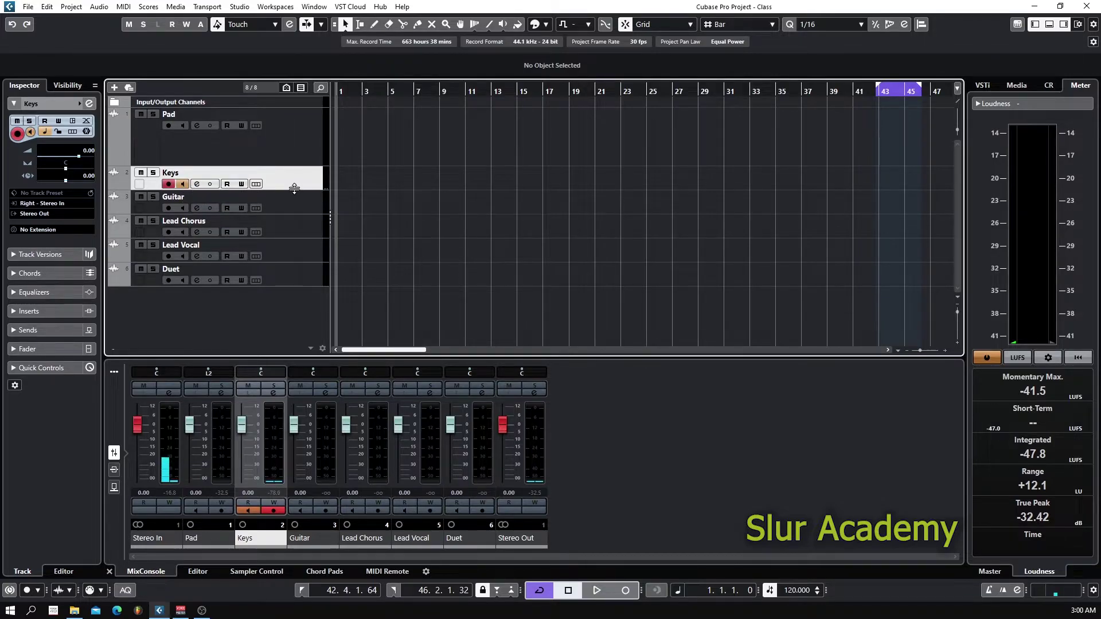
drag(294, 189, 294, 212)
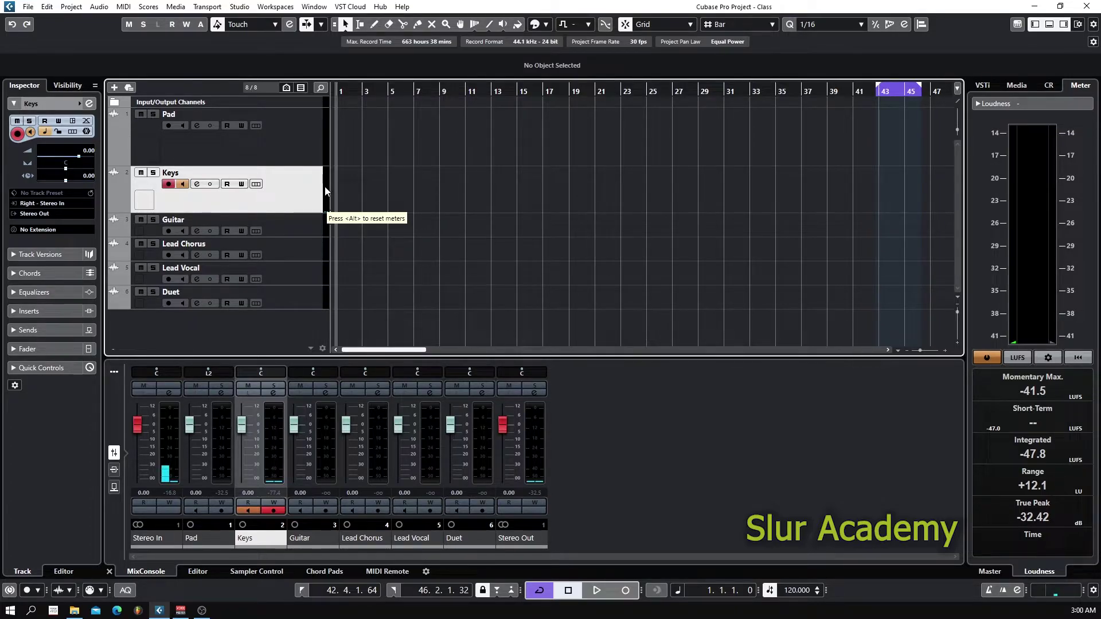
click(183, 183)
click(182, 125)
click(183, 125)
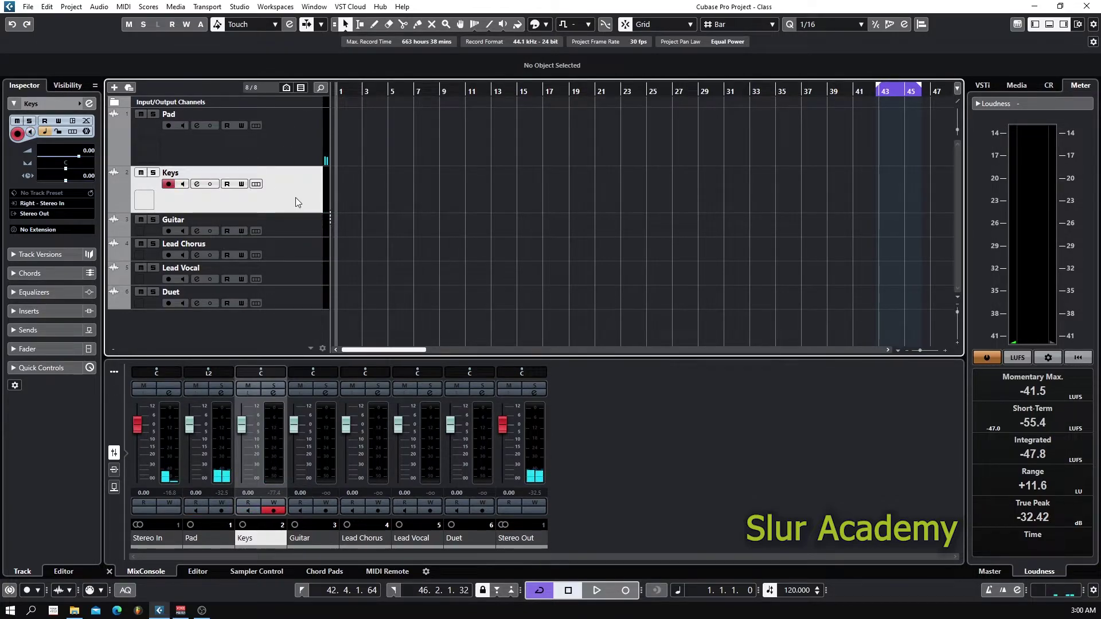
- Route the Keys track's input to the Left channel of Stereo In and test it by switching monitoring on and off
click(62, 207)
click(62, 279)
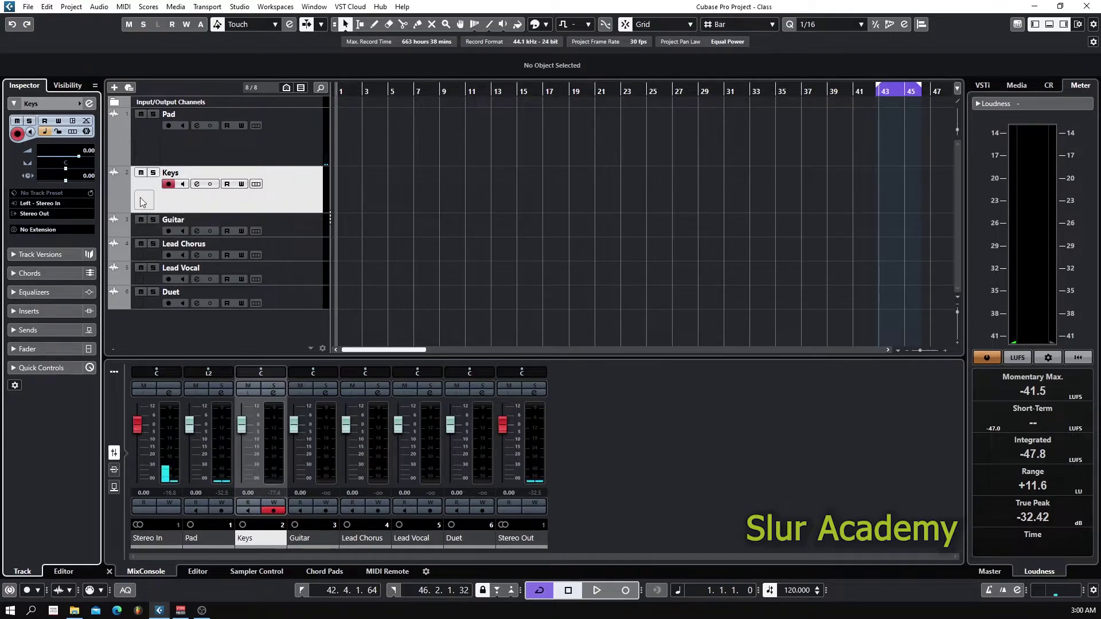
click(182, 183)
click(181, 184)
- Open the Pad track's channel settings window, placing it over the mixer area, and expand the Inspector's Inserts section
click(192, 129)
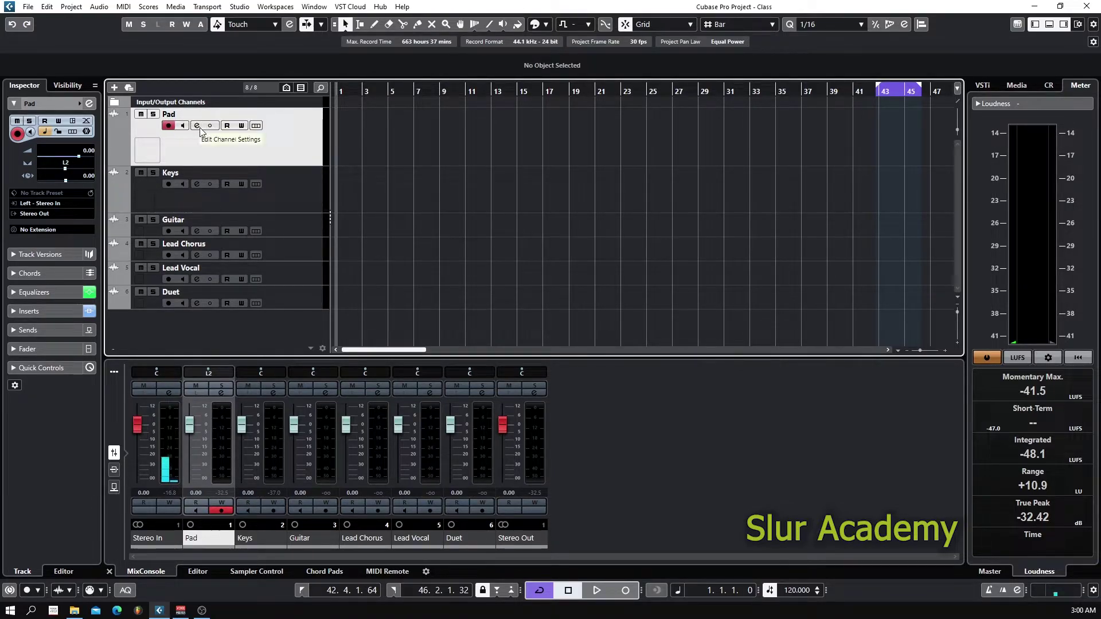
click(197, 129)
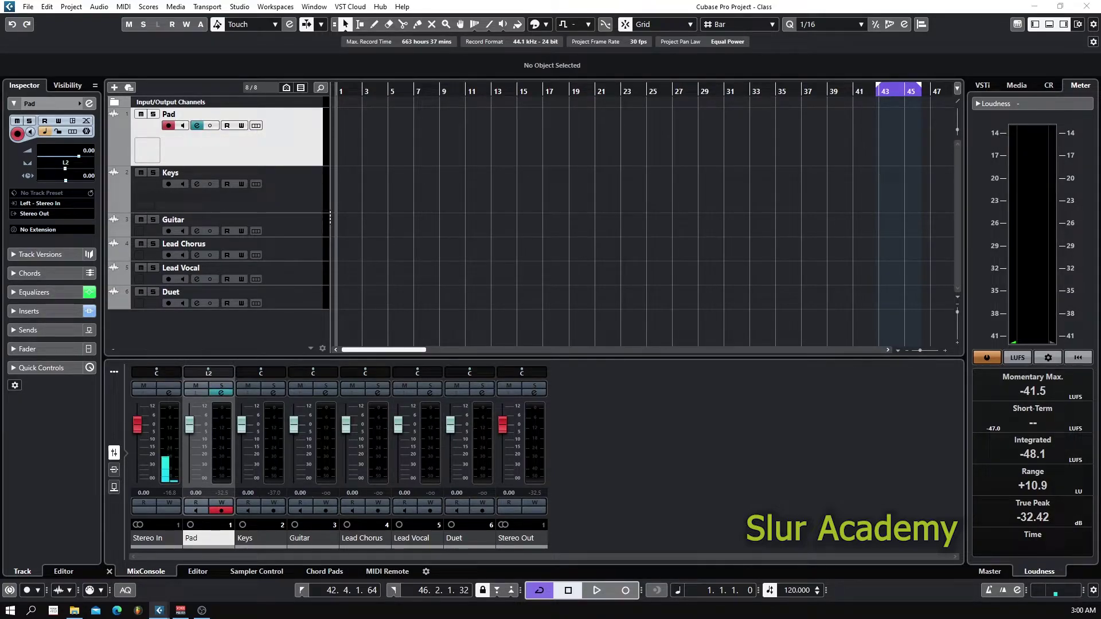
drag(467, 618, 459, 209)
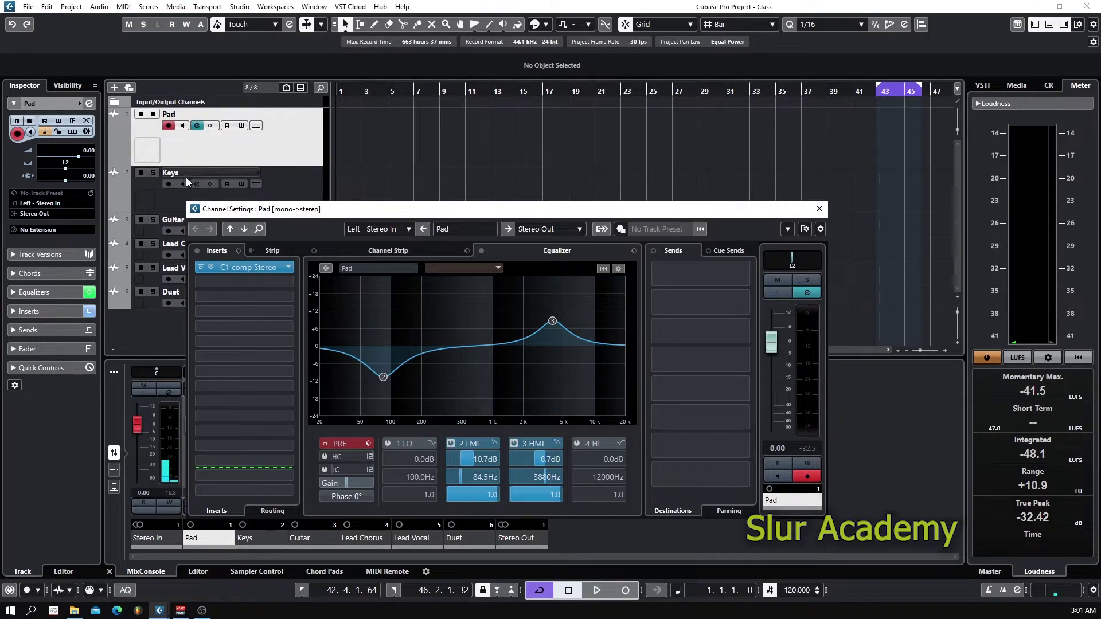
click(41, 313)
click(195, 126)
drag(233, 213, 250, 203)
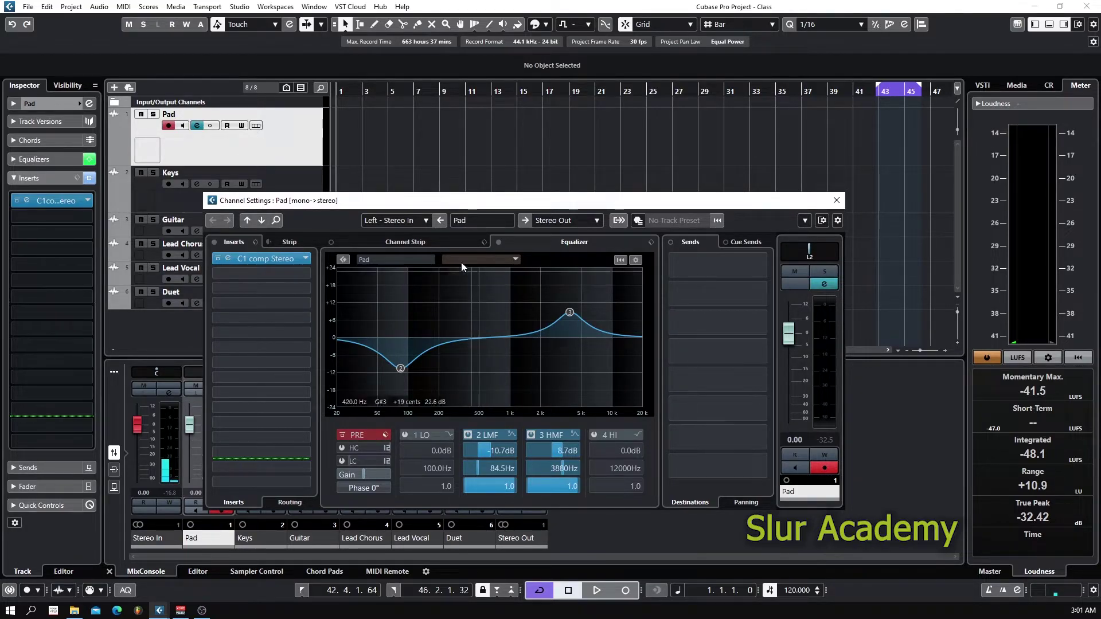
- Show the Pad track's channel strip and load the Noise Gate into its gate module
click(425, 242)
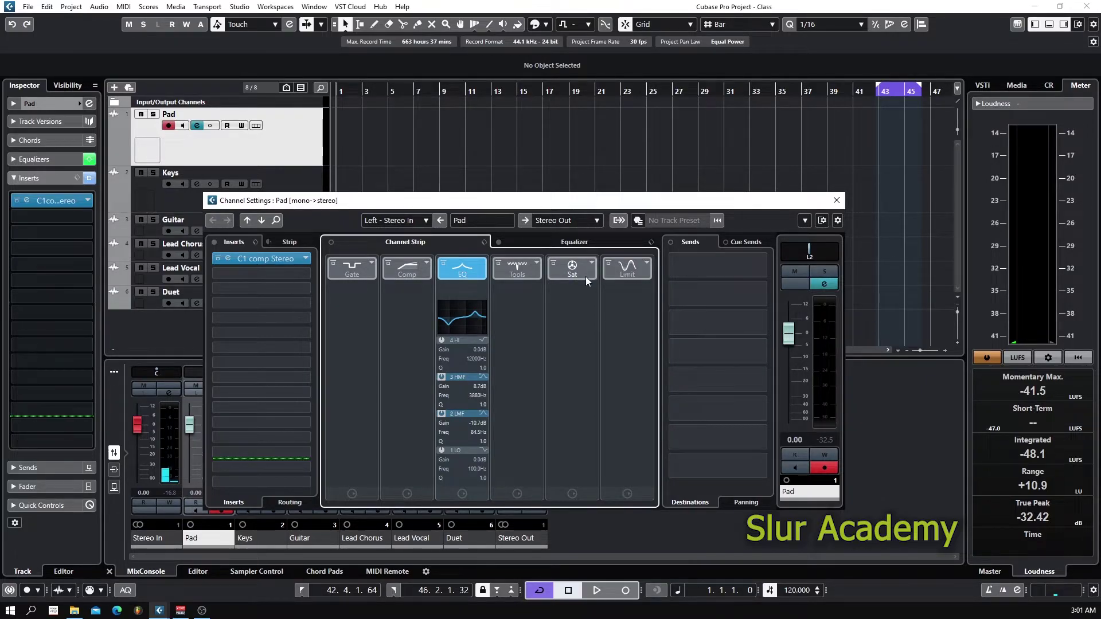
click(339, 263)
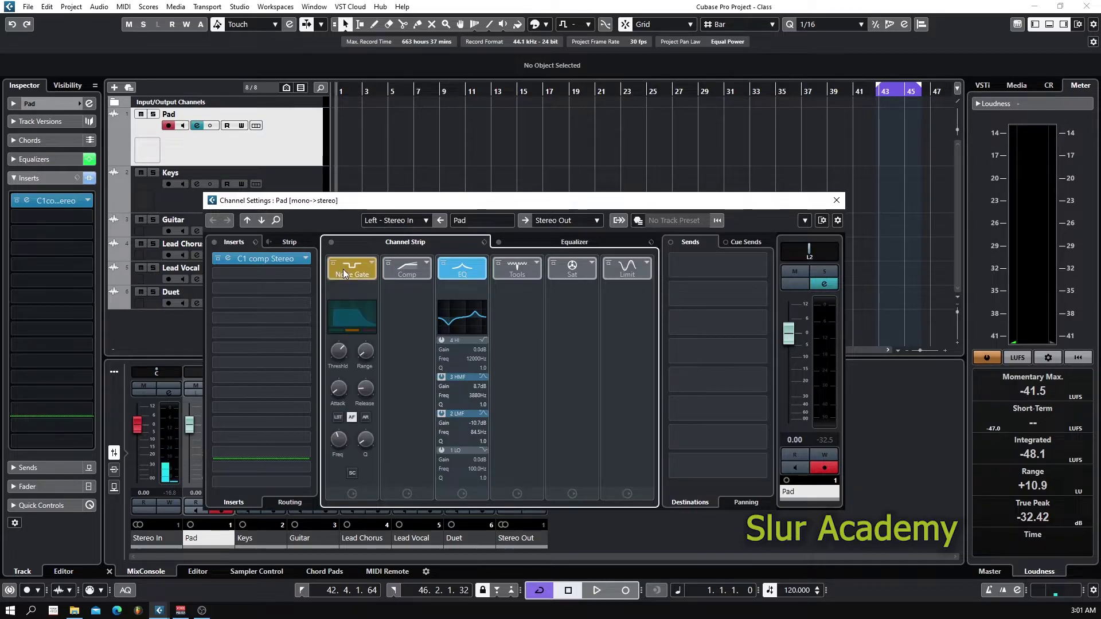
mouse_move(344, 358)
- Load the Standard Compressor into the channel strip's Comp module, view the alternative compressor types, and unload the module
click(402, 267)
mouse_move(424, 345)
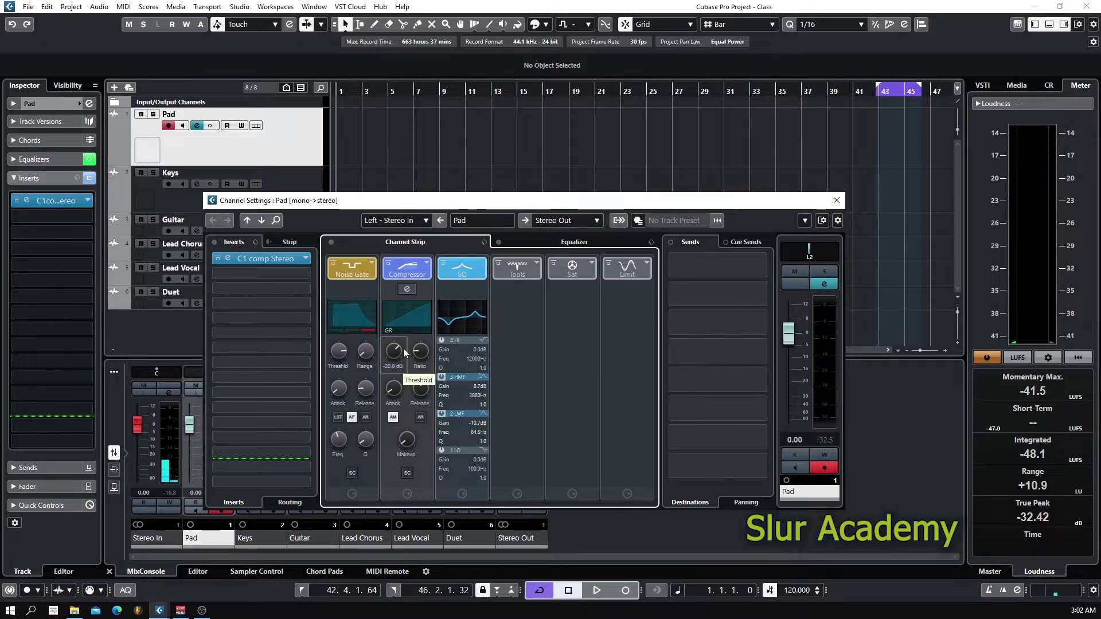
click(427, 263)
click(430, 264)
click(428, 263)
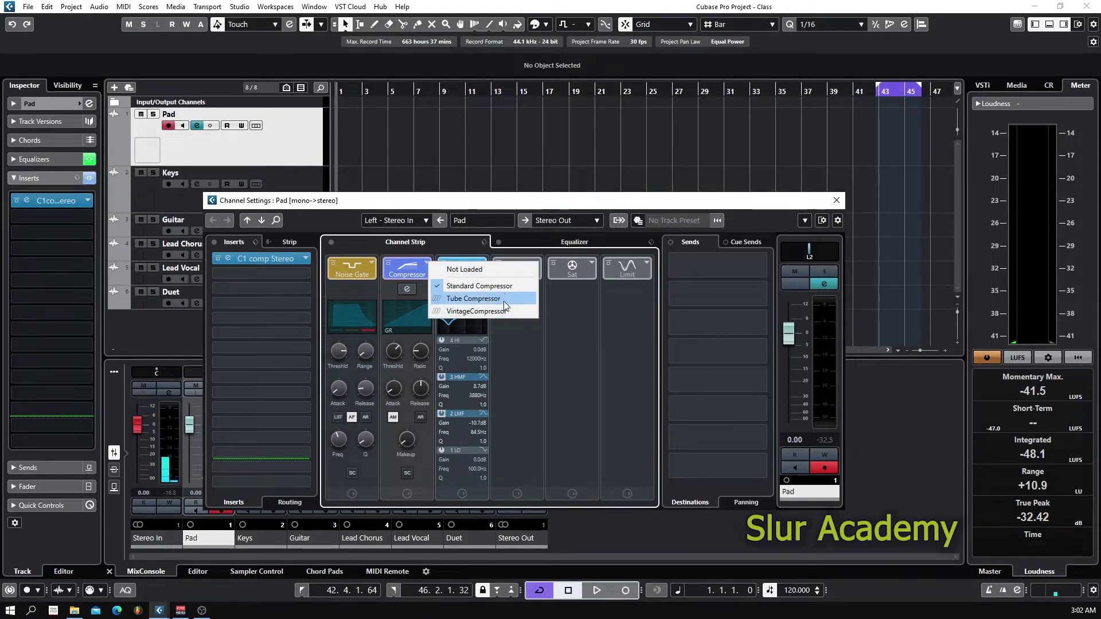
click(487, 271)
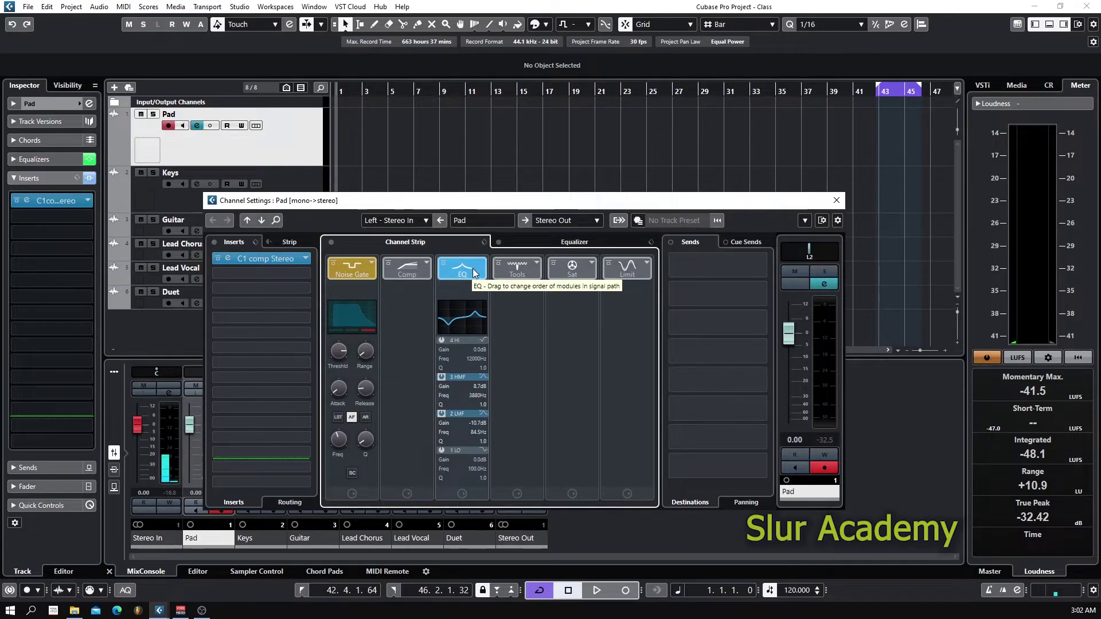
- Reorder the channel strip modules so EQ comes first and Sat sits between Comp and Tools
drag(467, 270, 367, 268)
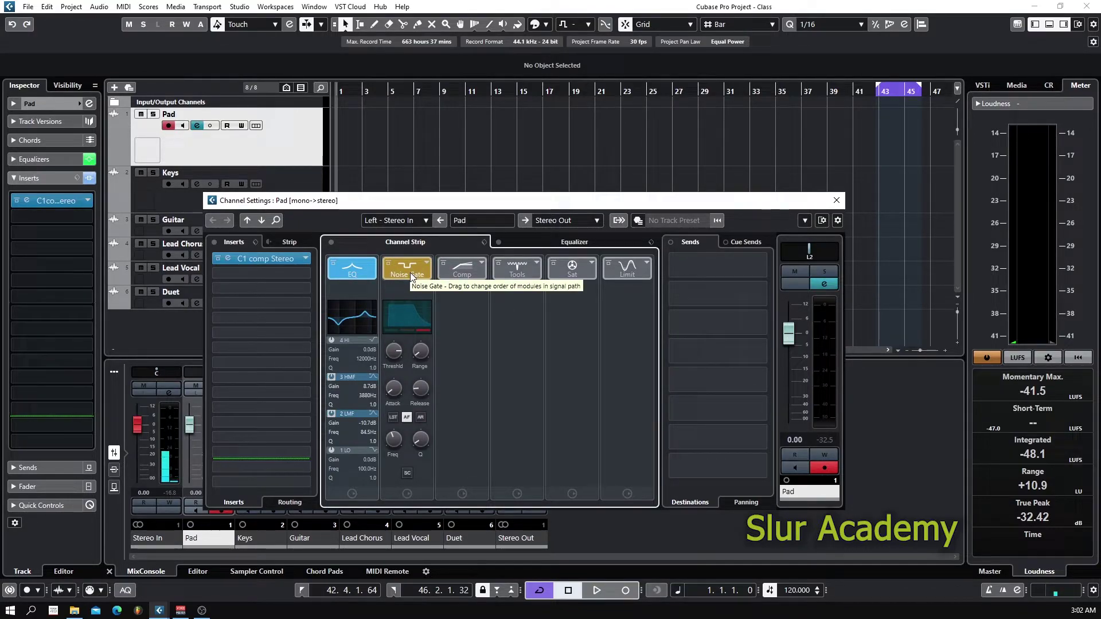
drag(565, 278, 466, 272)
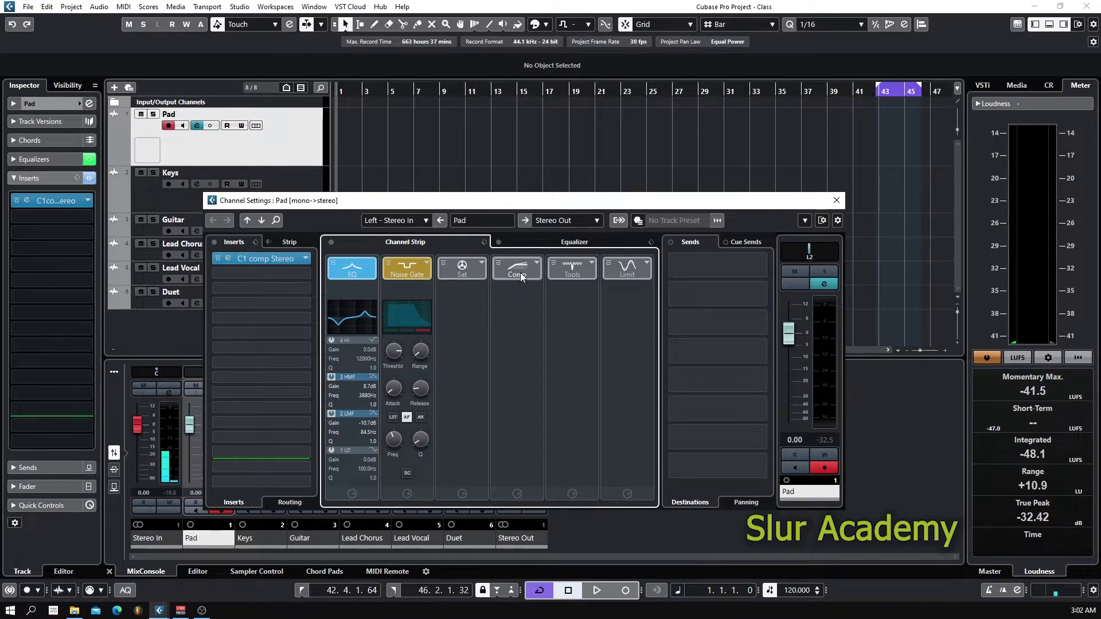
drag(459, 278, 504, 274)
- Look through the effect categories for the Pad track's first insert slot without replacing the loaded effect
click(302, 273)
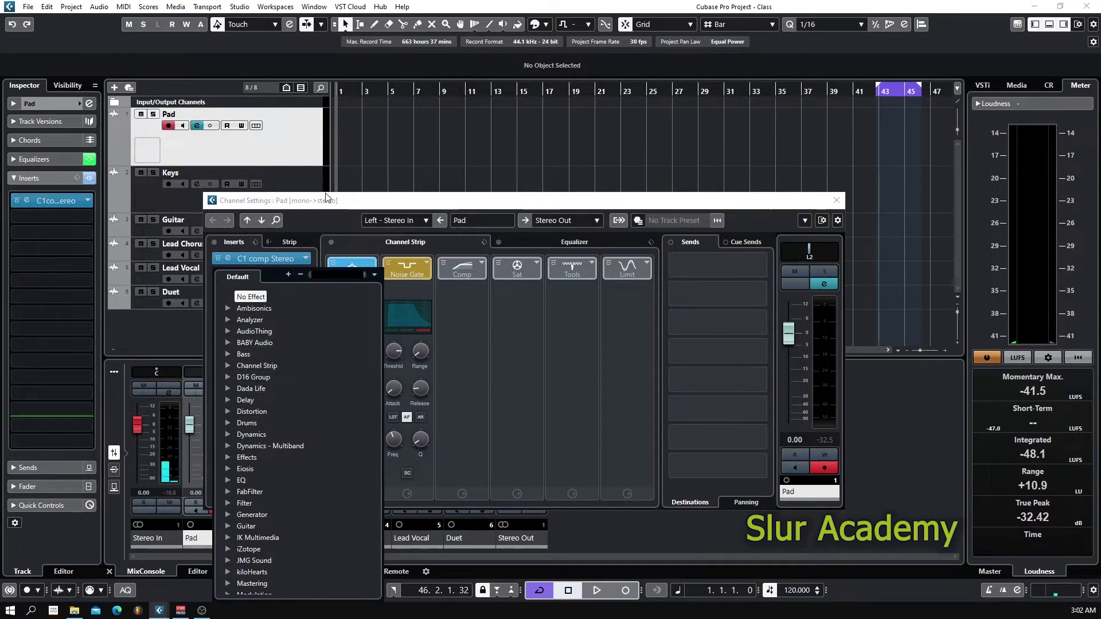
click(339, 207)
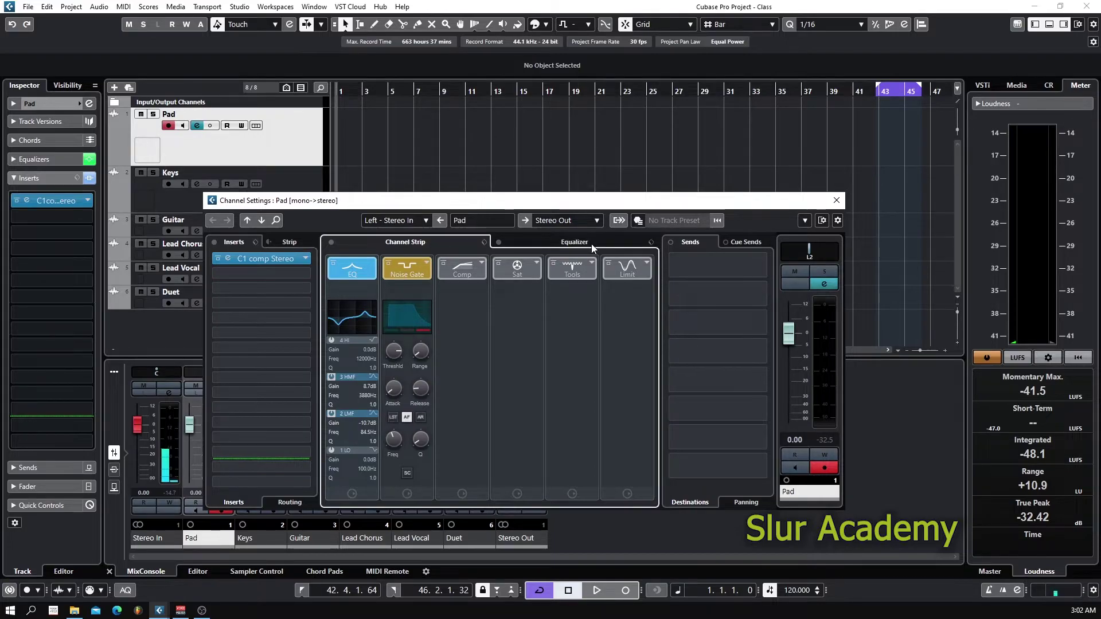
- Adjust the Pad equalizer's LMF band to -8.1 dB at 76.0 Hz and HMF band to 5.7 dB at 4168 Hz, and return to the channel strip
click(575, 242)
click(398, 242)
click(592, 242)
drag(569, 312, 570, 325)
drag(399, 369, 396, 361)
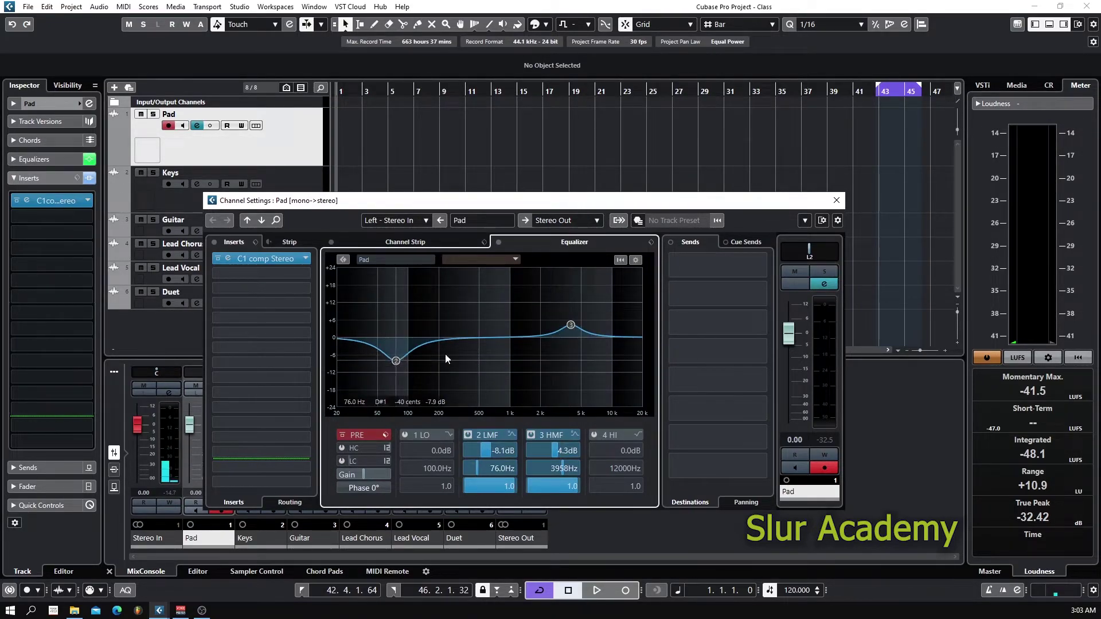
drag(570, 324, 572, 320)
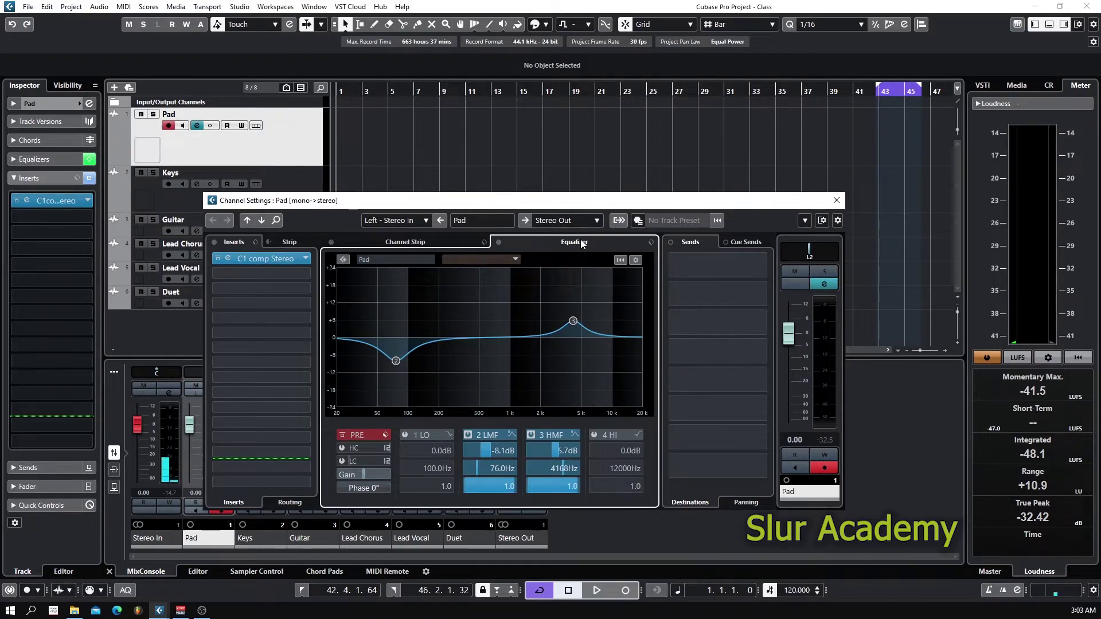
click(422, 241)
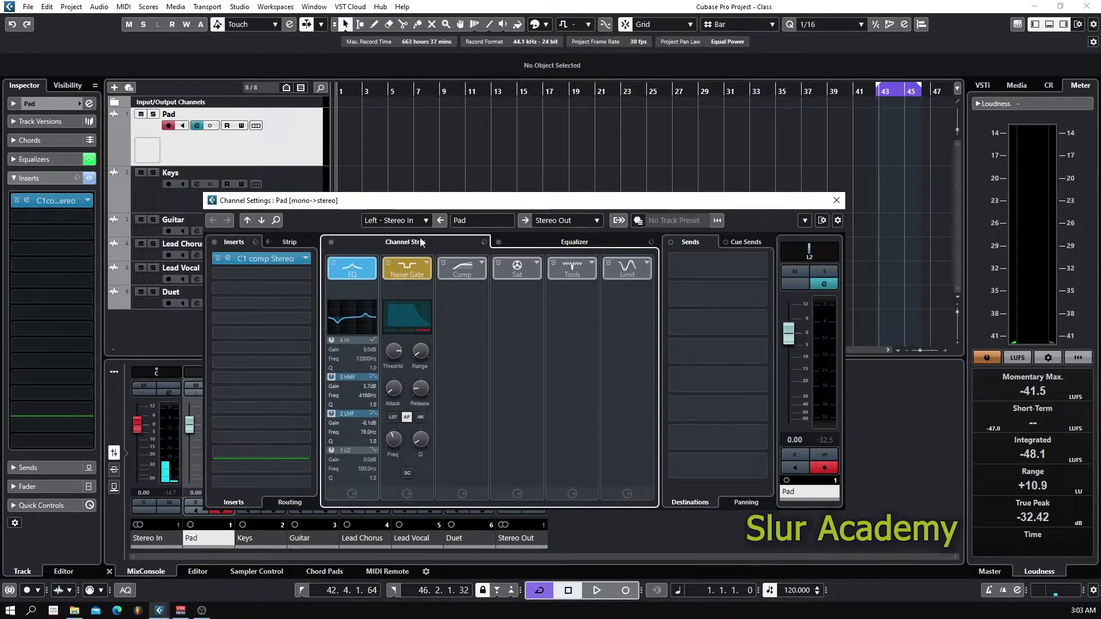
- Compare the Pad channel's insert slots with its channel strip modules in the Channel Settings window
drag(327, 207, 414, 144)
click(313, 183)
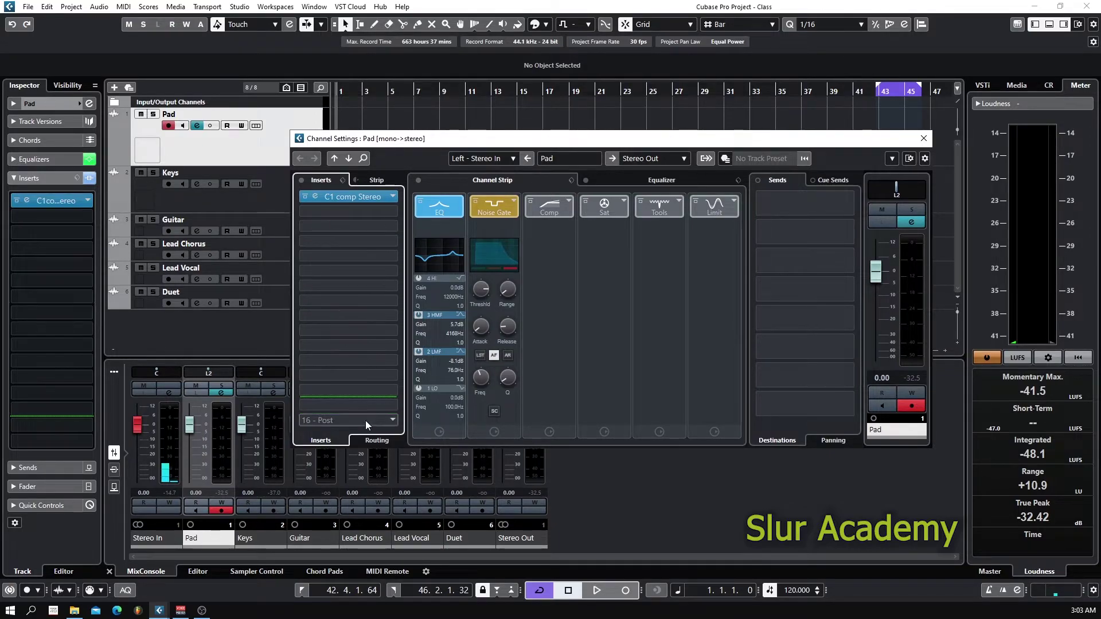
click(376, 179)
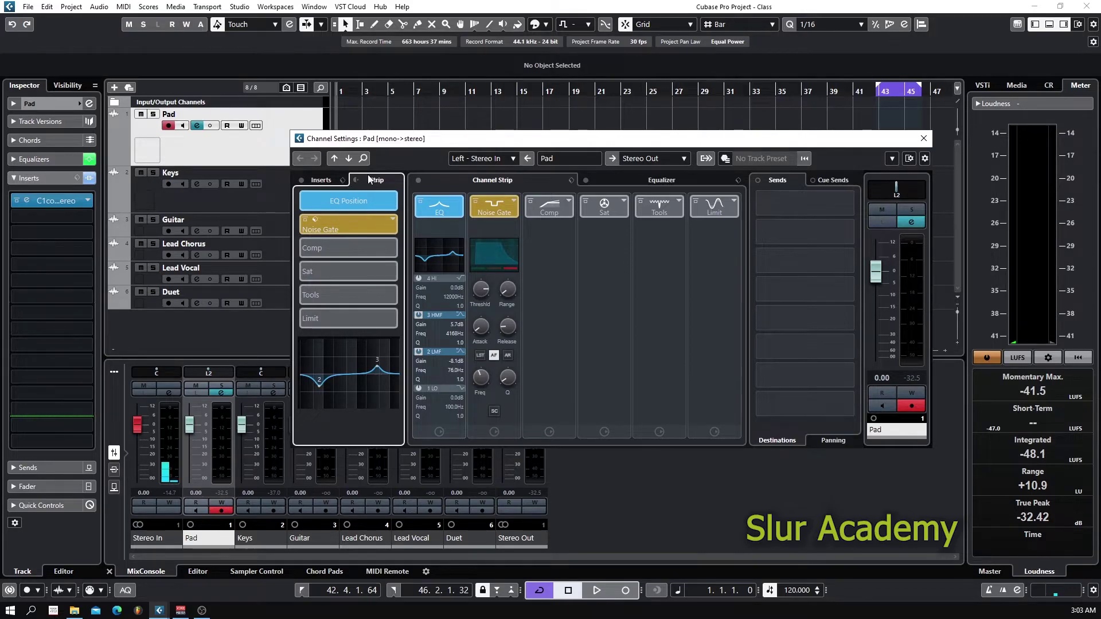
click(321, 180)
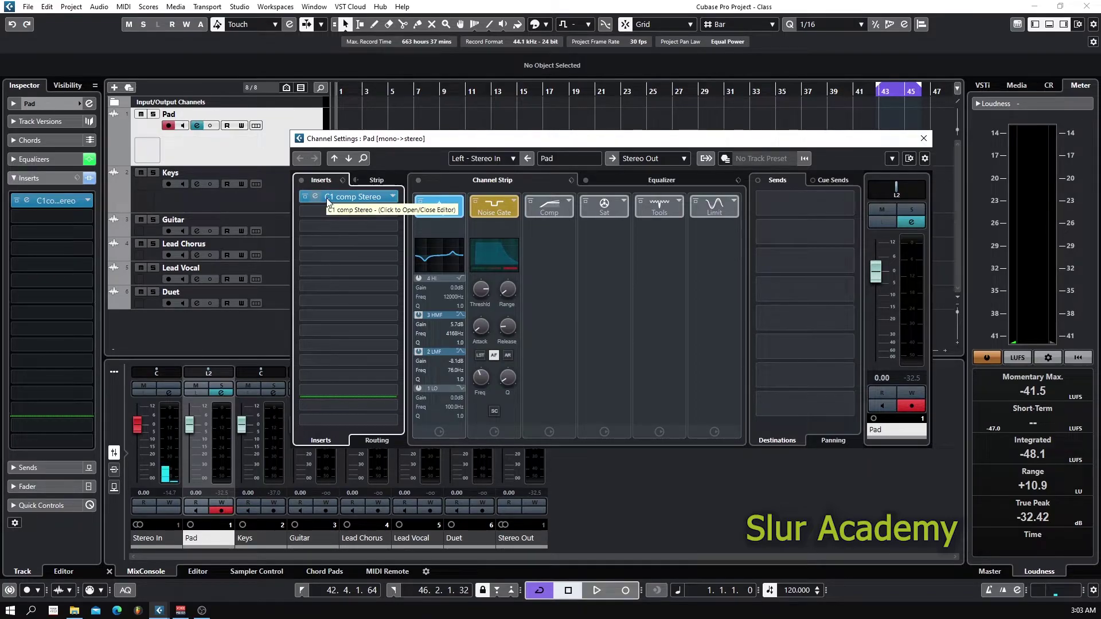
click(376, 180)
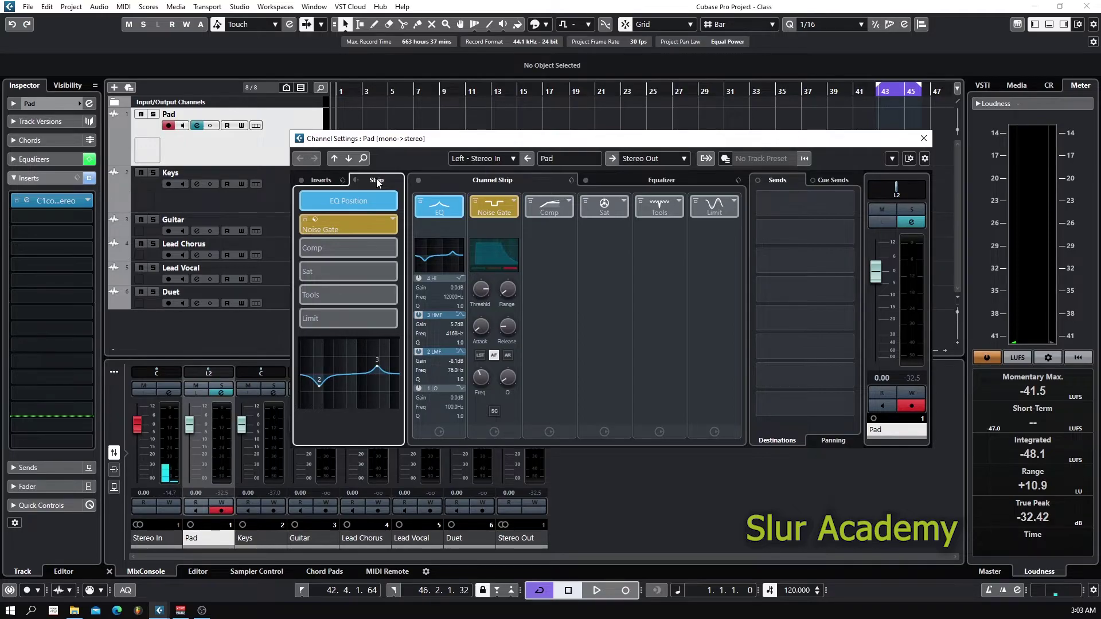
click(321, 180)
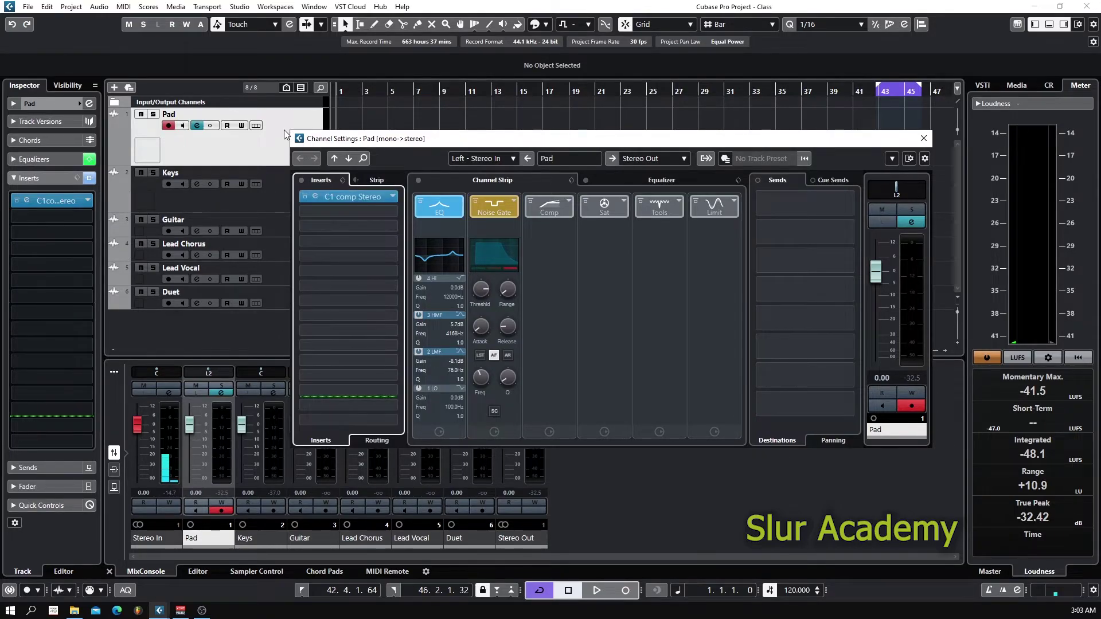
click(377, 181)
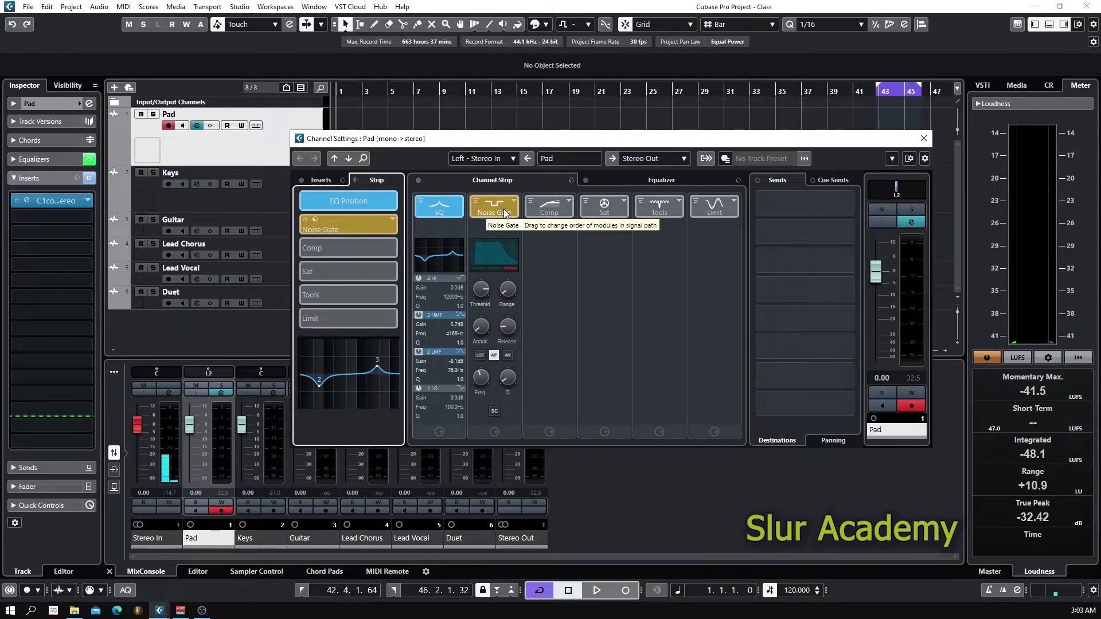
click(321, 180)
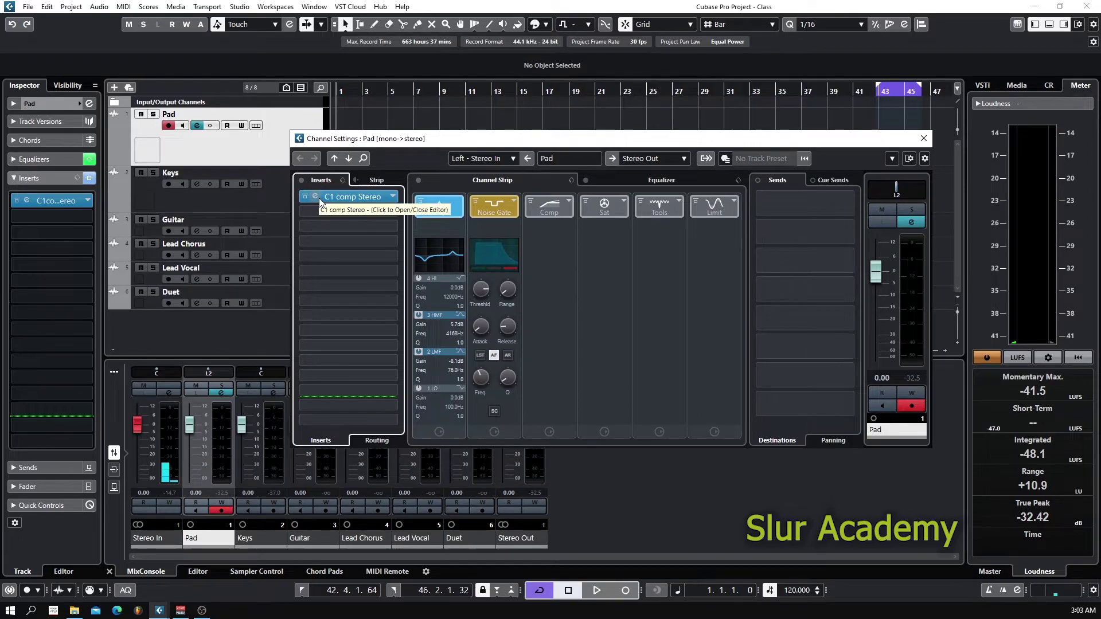
click(357, 180)
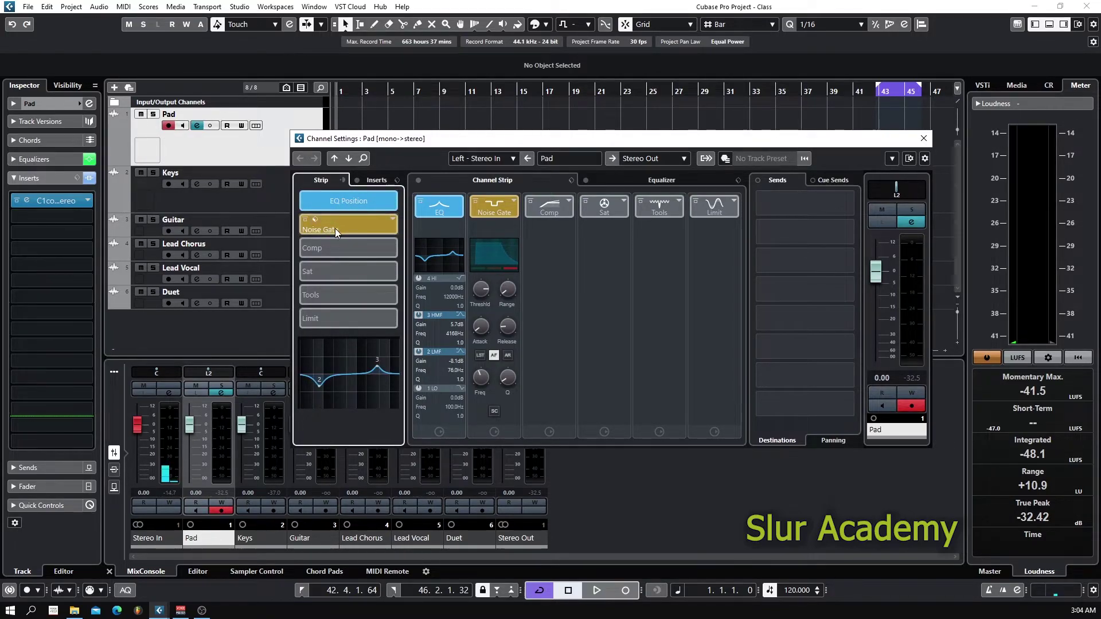
click(373, 181)
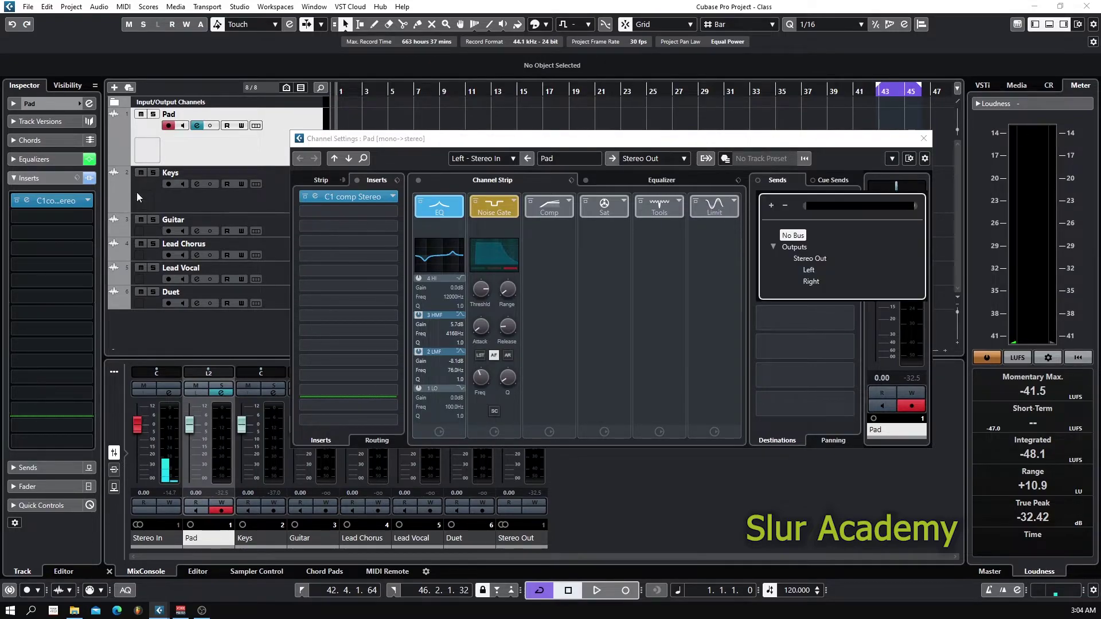
click(221, 152)
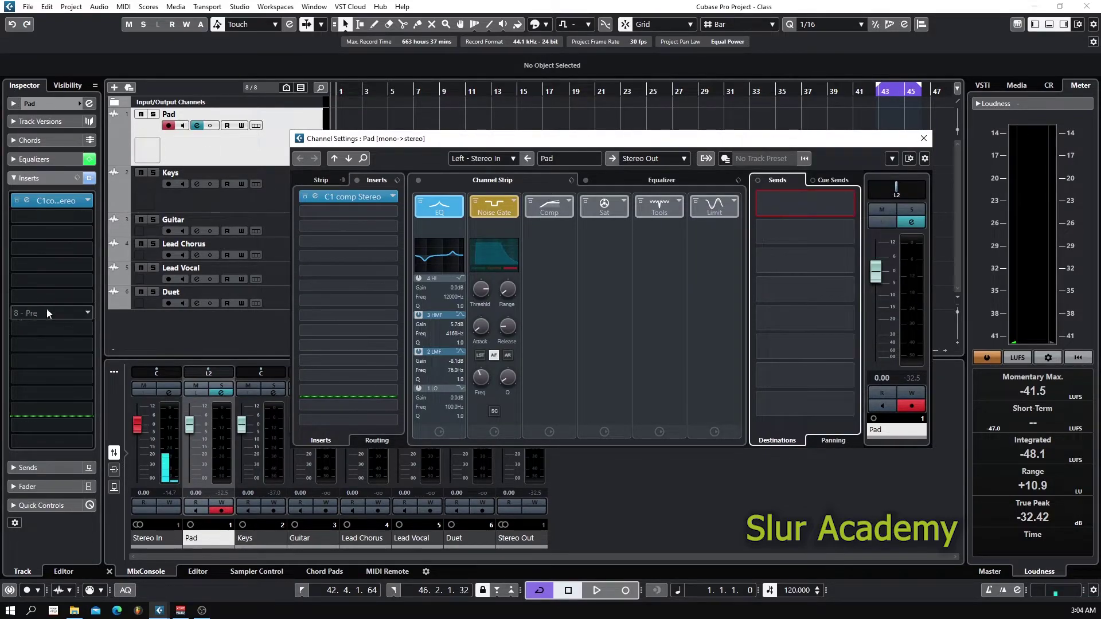
drag(877, 139, 813, 172)
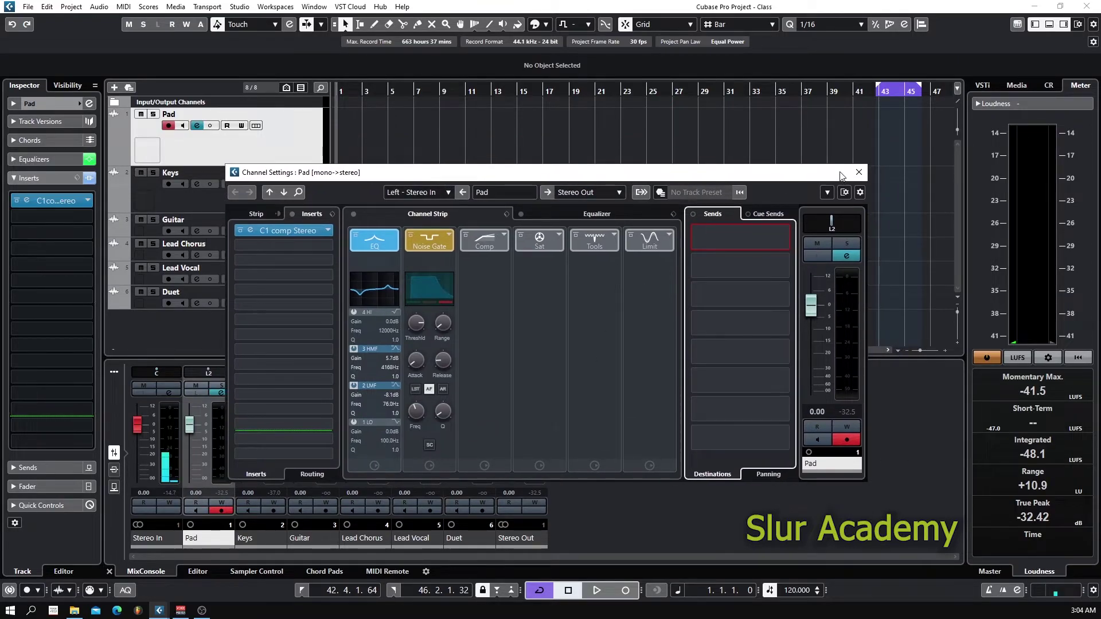
drag(677, 172, 683, 180)
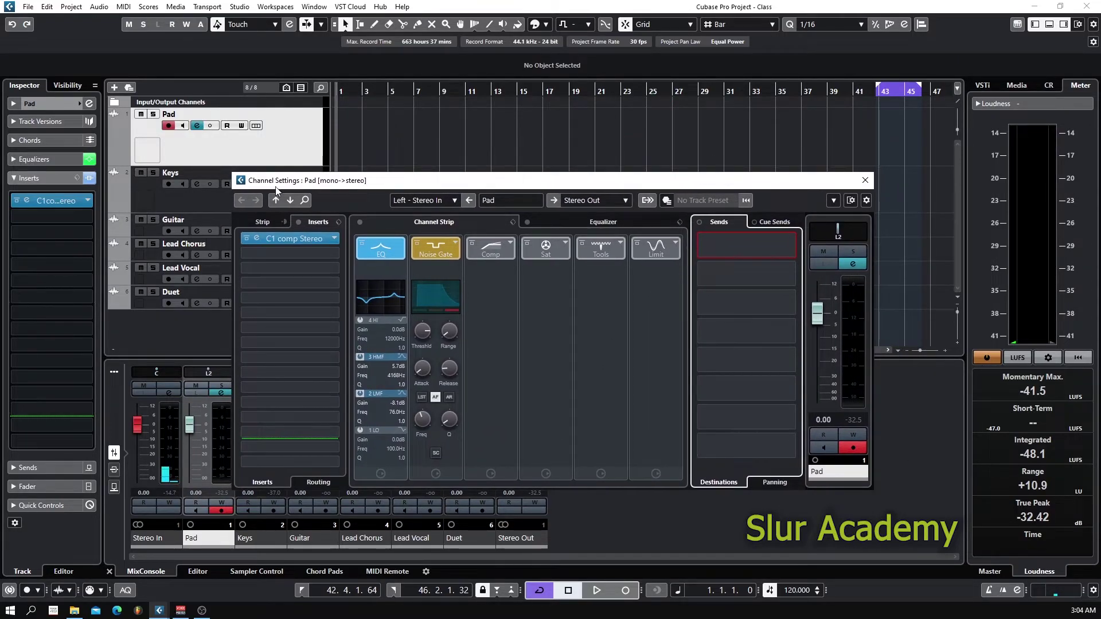
click(864, 180)
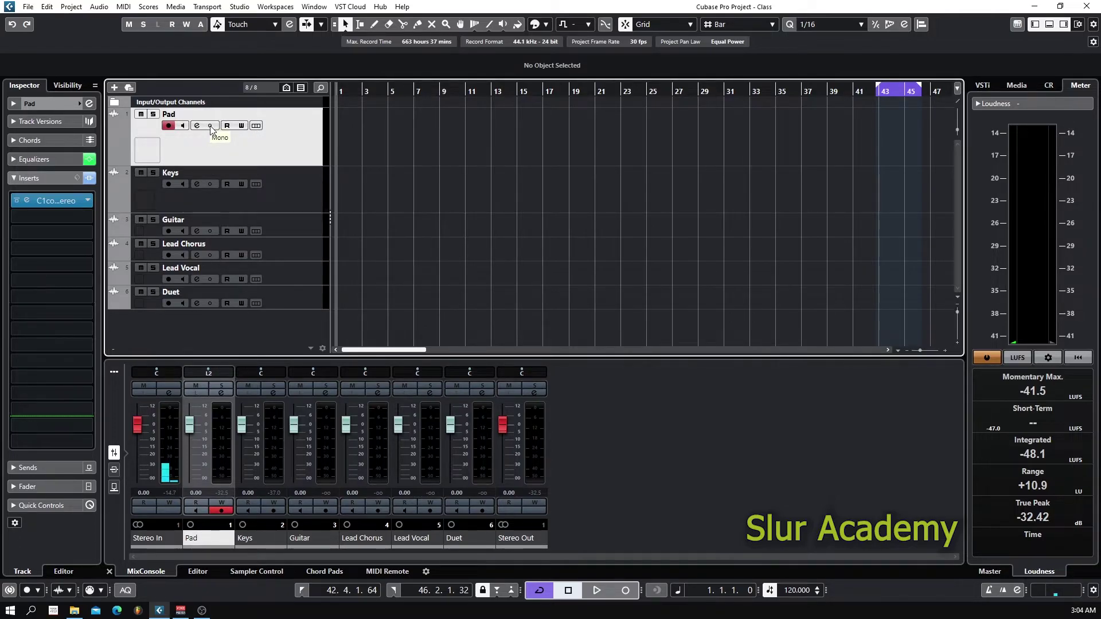
- Add one stereo audio track with Stereo In as input and Stereo Out as output, and increase its height
right_click(268, 330)
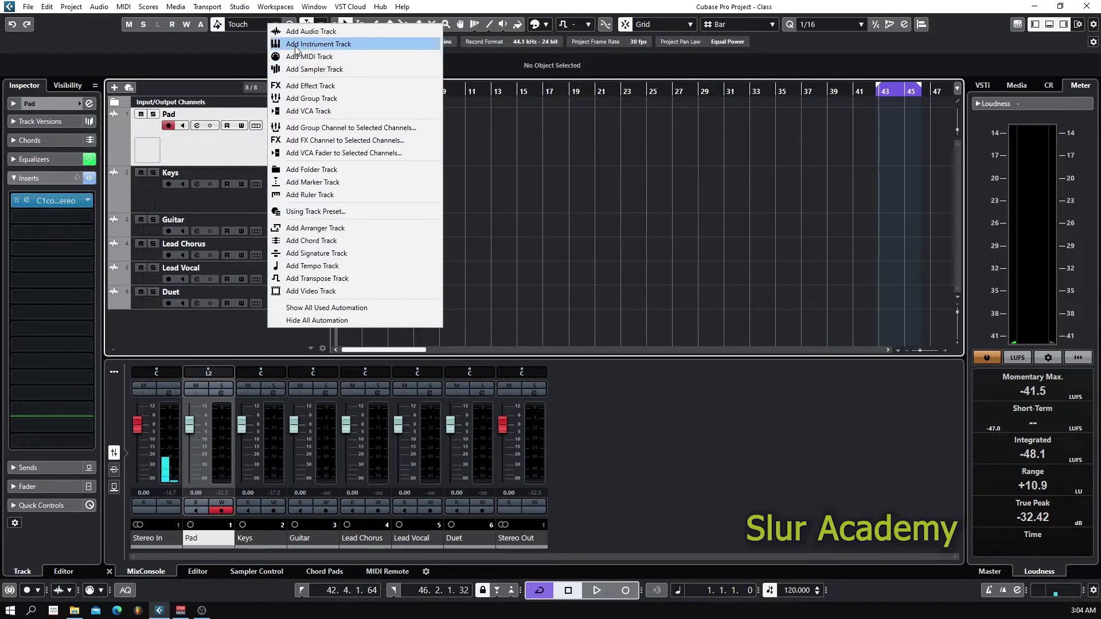
click(302, 33)
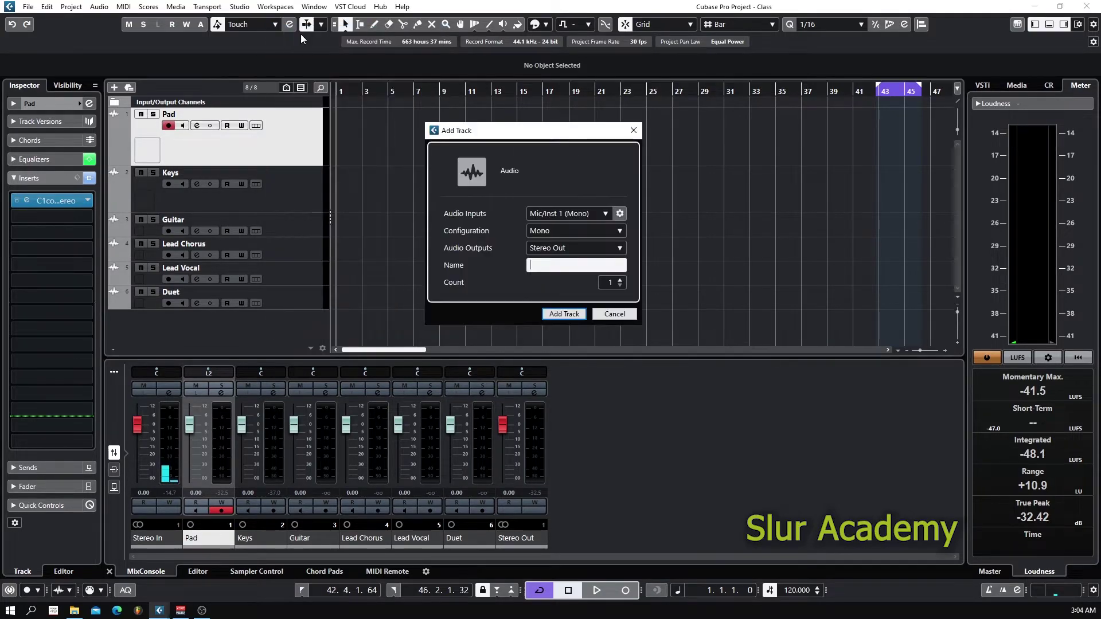
click(594, 230)
click(573, 259)
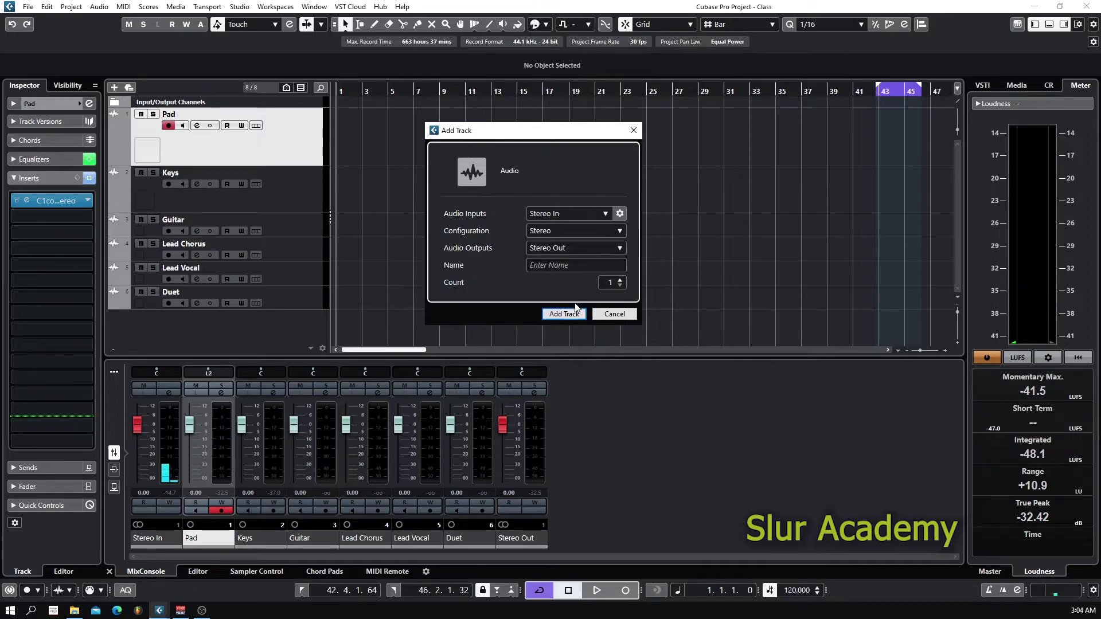
click(564, 314)
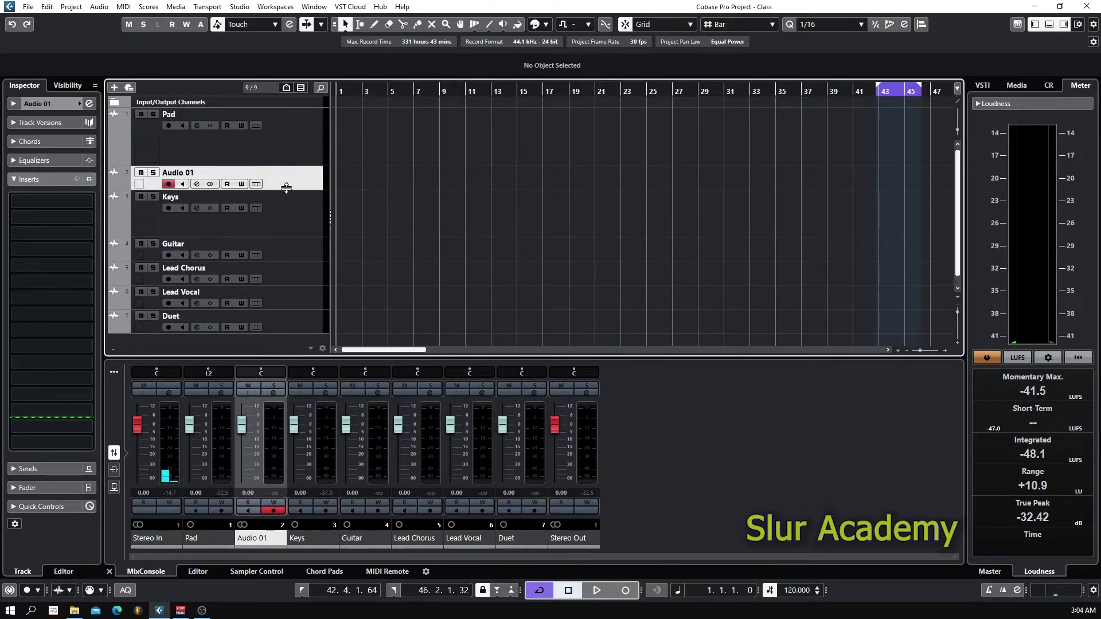
drag(286, 188, 287, 247)
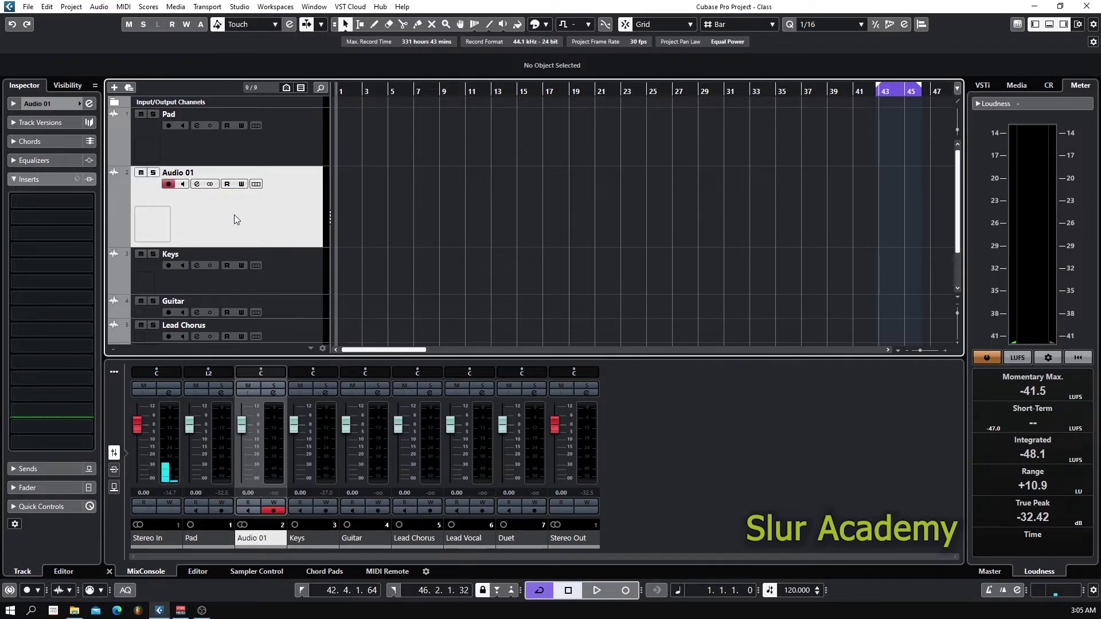
- Turn on automation writing for the Pad track, enlarge the track, and switch its write and read automation off again
click(211, 126)
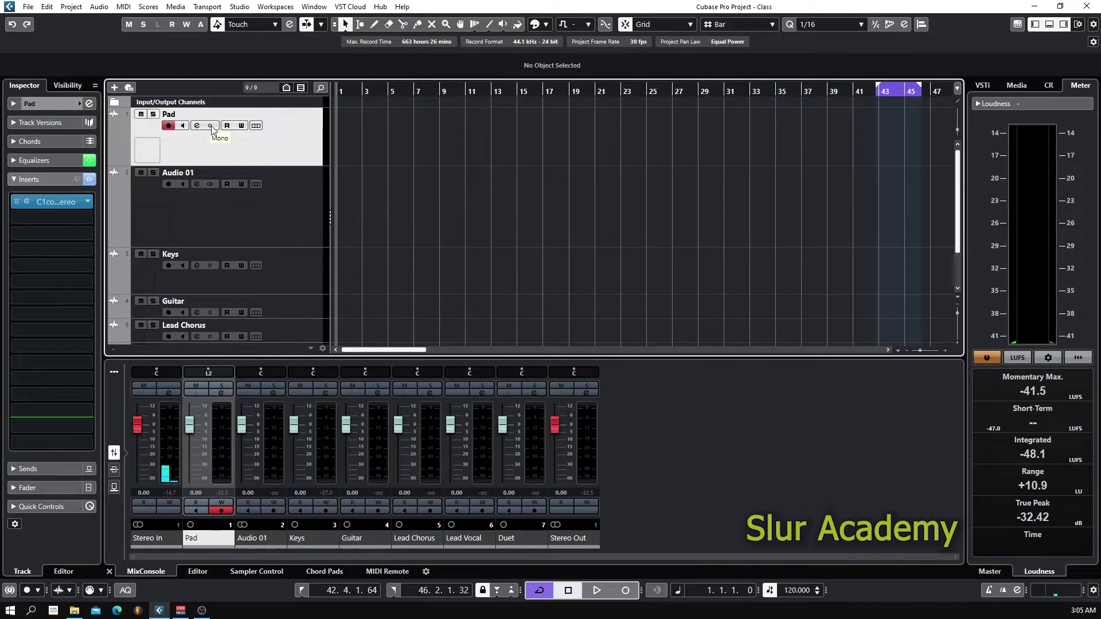
click(242, 126)
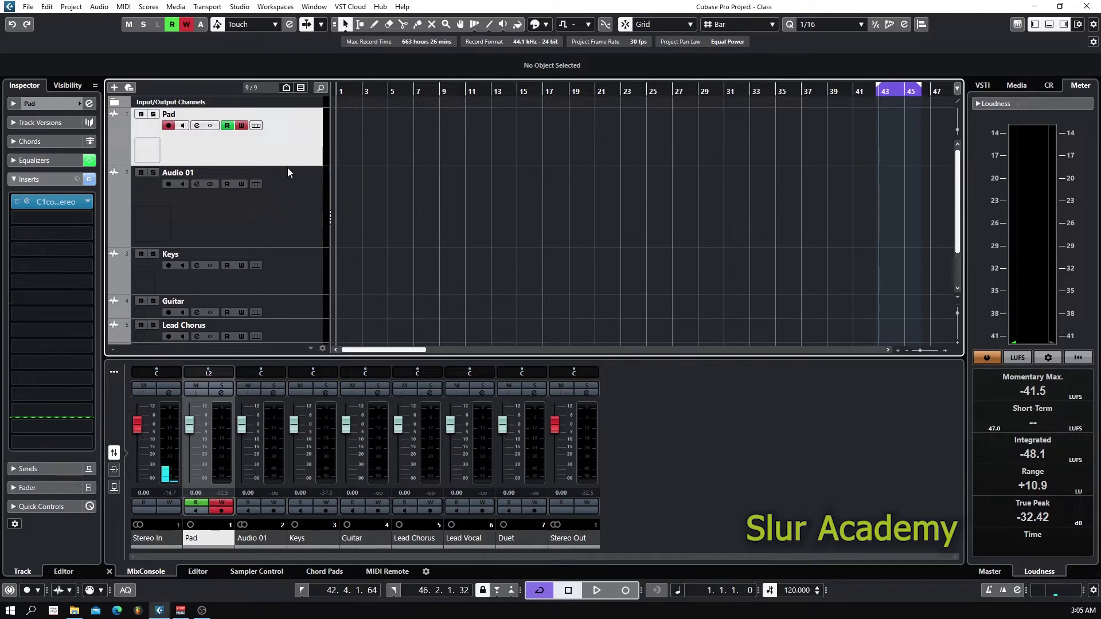
drag(287, 166, 295, 190)
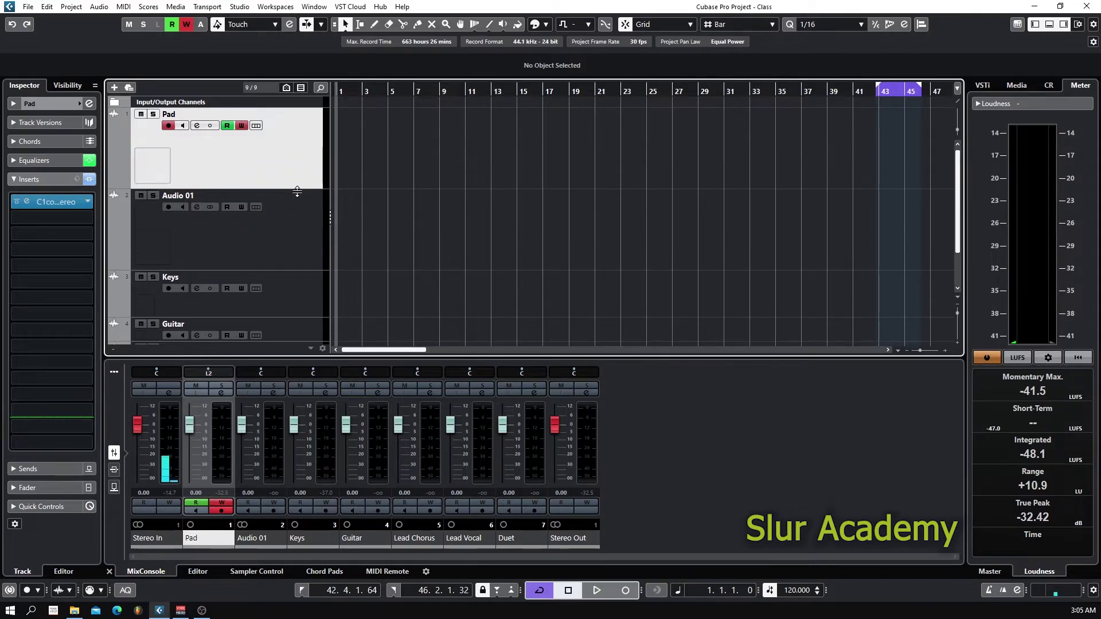
click(242, 126)
click(227, 126)
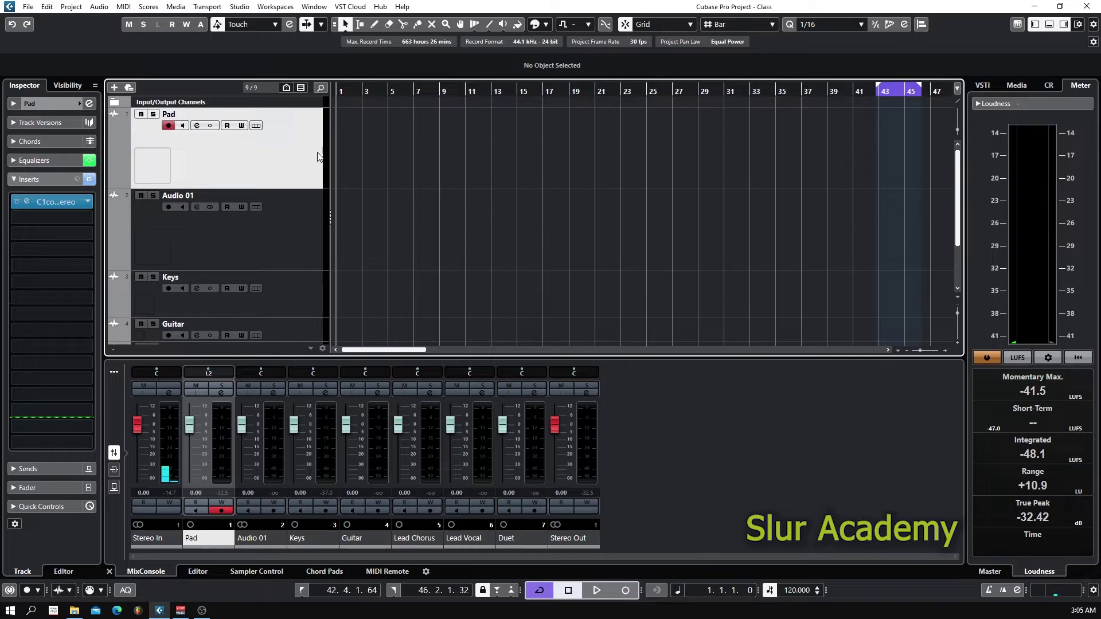
- Toggle the Pad track's lane display on and off several times and enlarge the track further
click(256, 126)
click(254, 128)
click(254, 128)
drag(281, 188, 280, 211)
click(256, 127)
click(256, 128)
click(257, 128)
click(257, 128)
click(257, 127)
click(256, 128)
click(257, 128)
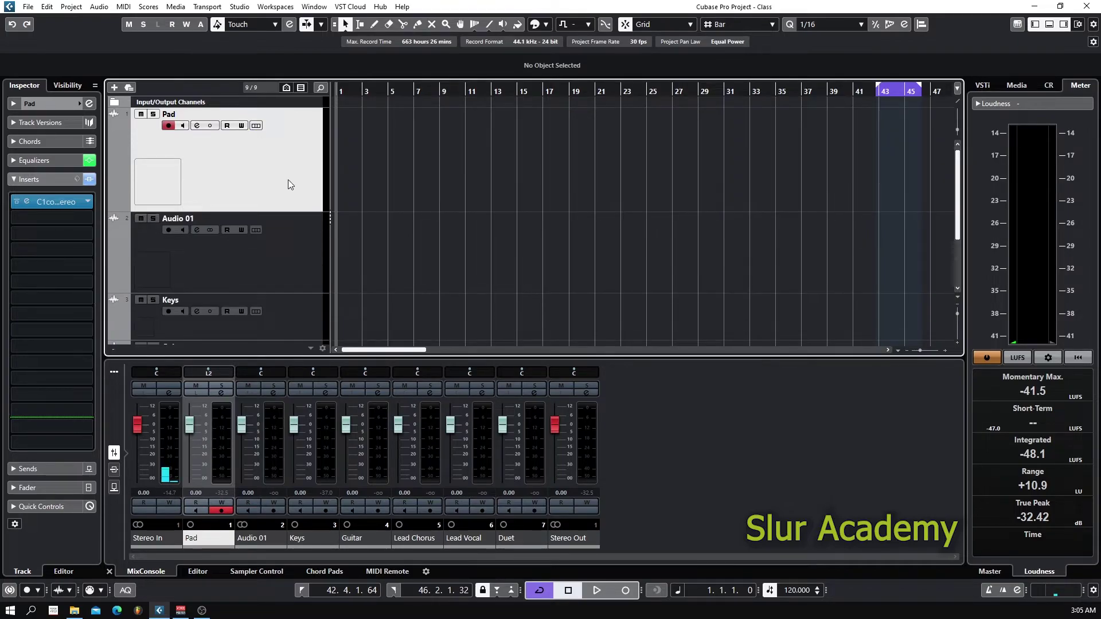
- Assign the factory zither picture to the Pad track
double_click(157, 181)
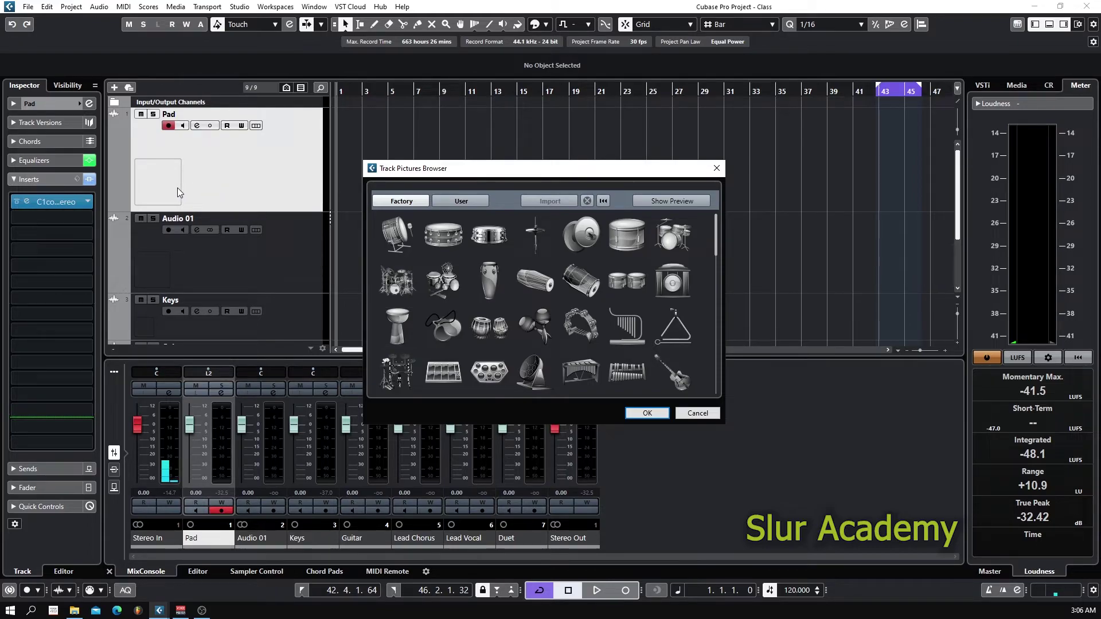
scroll(619, 347, down, 2)
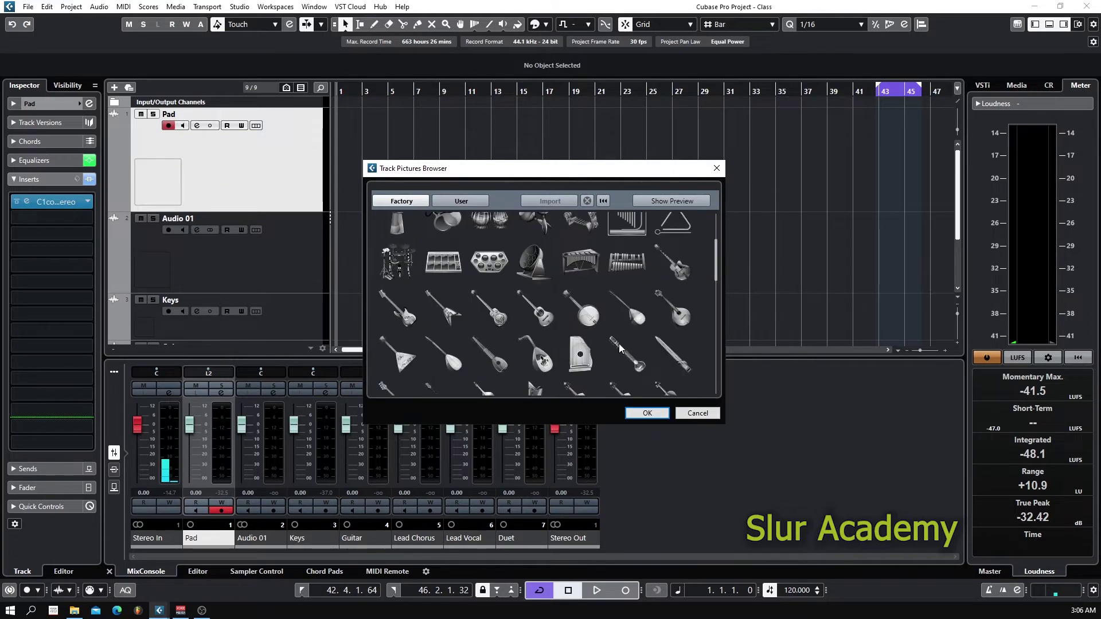
scroll(619, 347, down, 1)
click(586, 317)
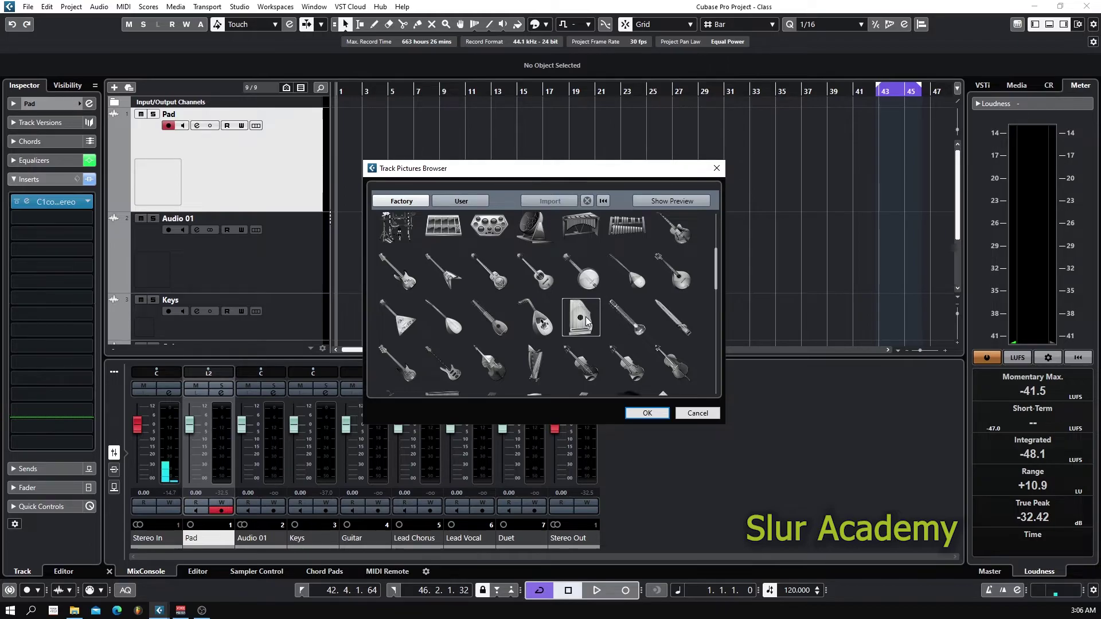
click(586, 316)
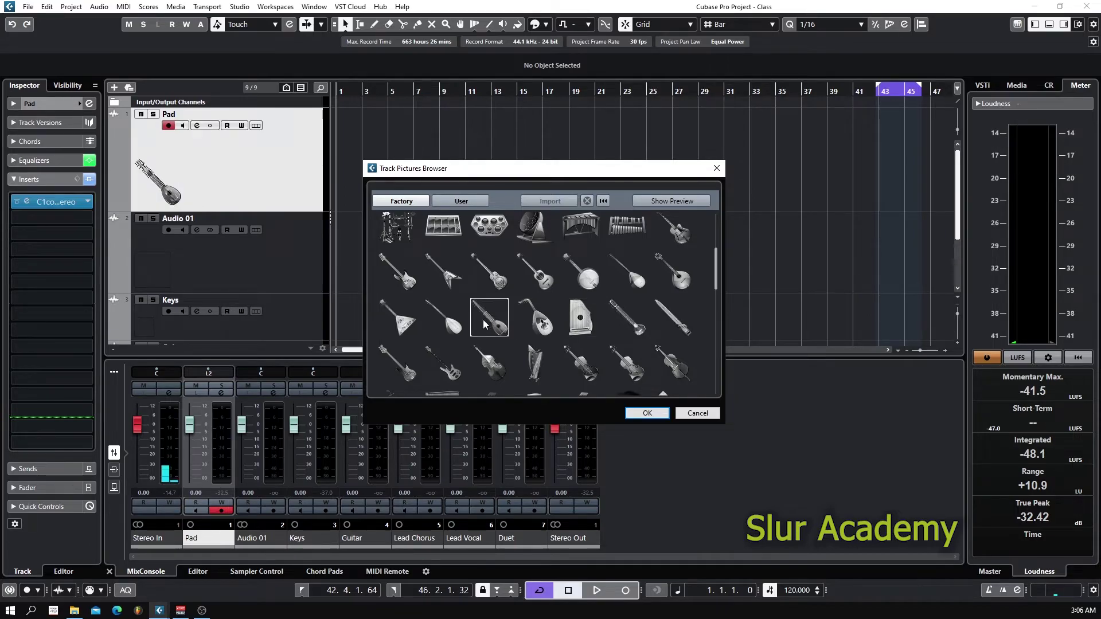
click(640, 415)
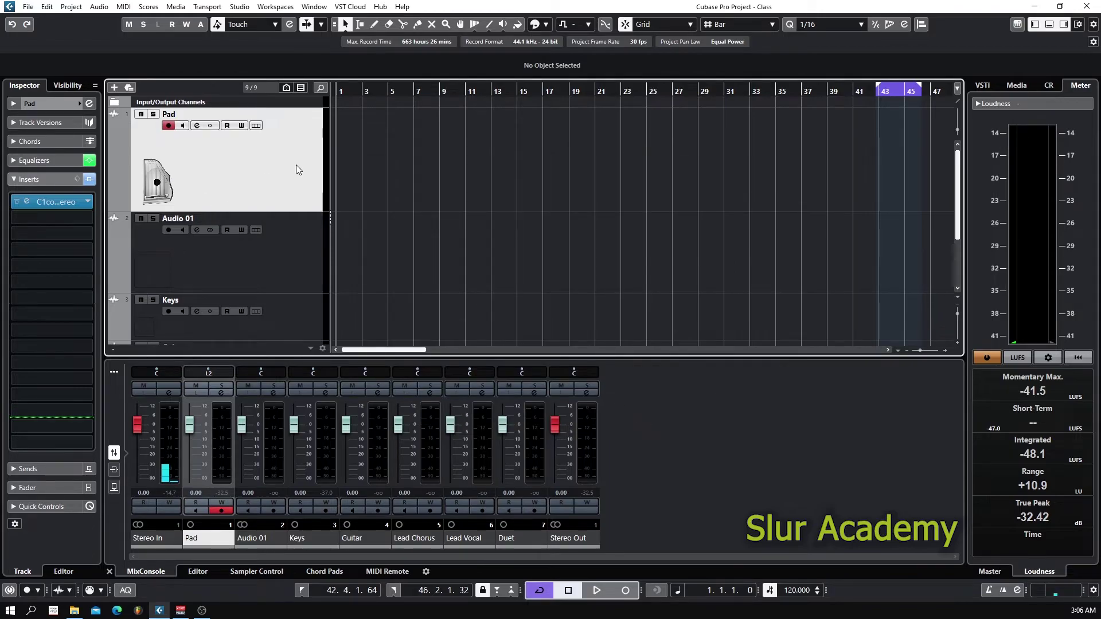
- Widen the track list slightly and reduce the heights of the Pad and Audio 01 tracks
mouse_move(331, 143)
mouse_down()
mouse_move(408, 129)
mouse_move(339, 130)
mouse_up()
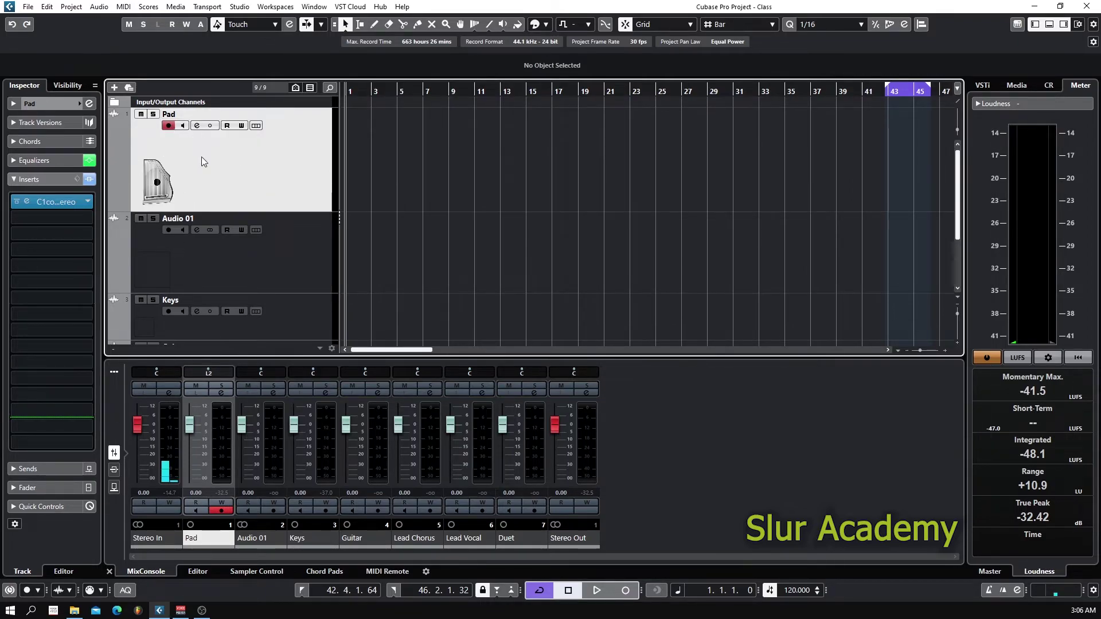
drag(233, 211, 234, 177)
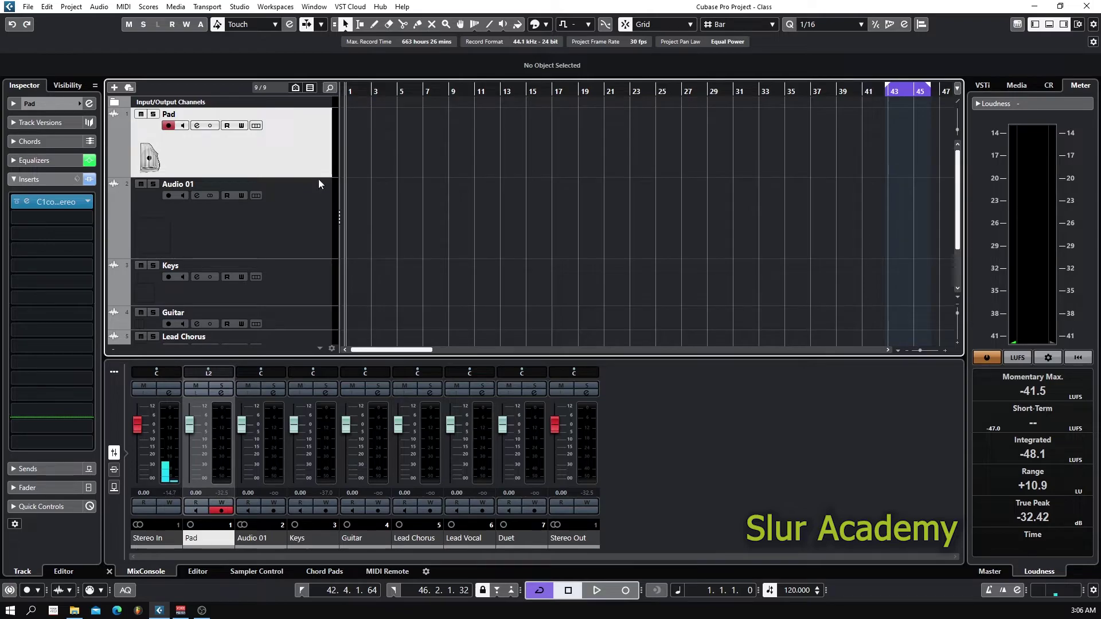
drag(319, 177, 319, 152)
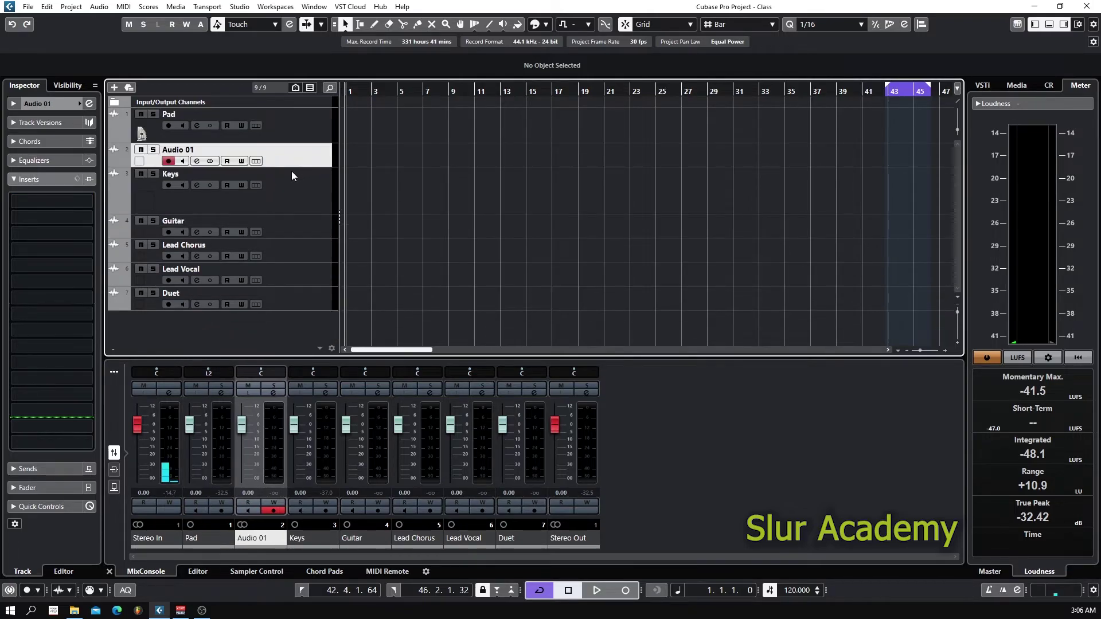
- Select the tracks one after another from Pad down to Duet
click(264, 128)
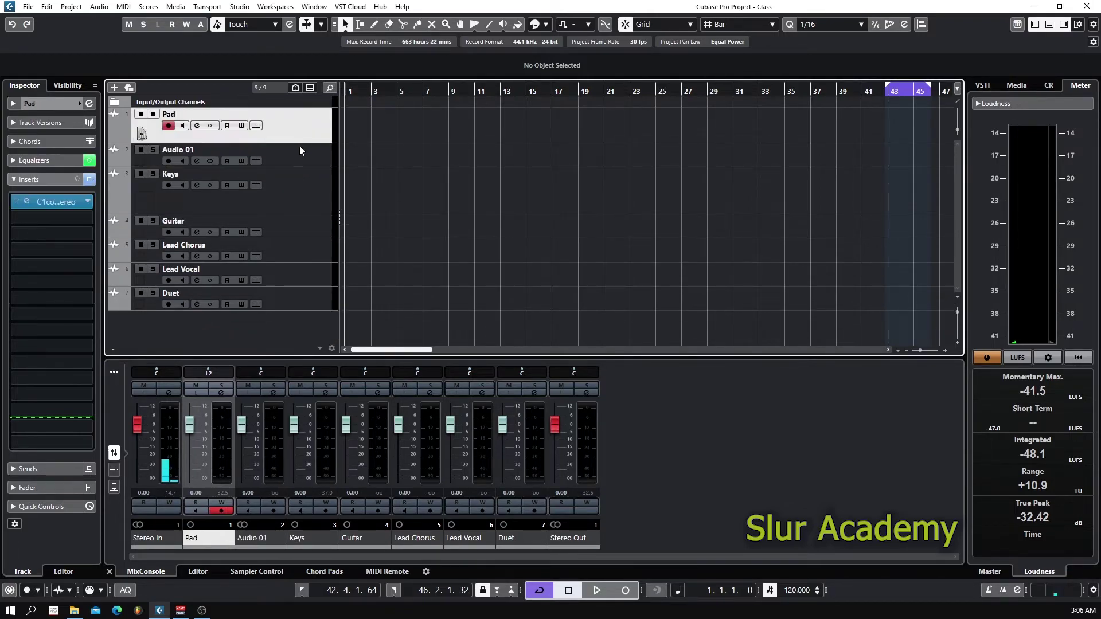
click(300, 151)
click(303, 189)
click(300, 233)
click(304, 274)
click(303, 297)
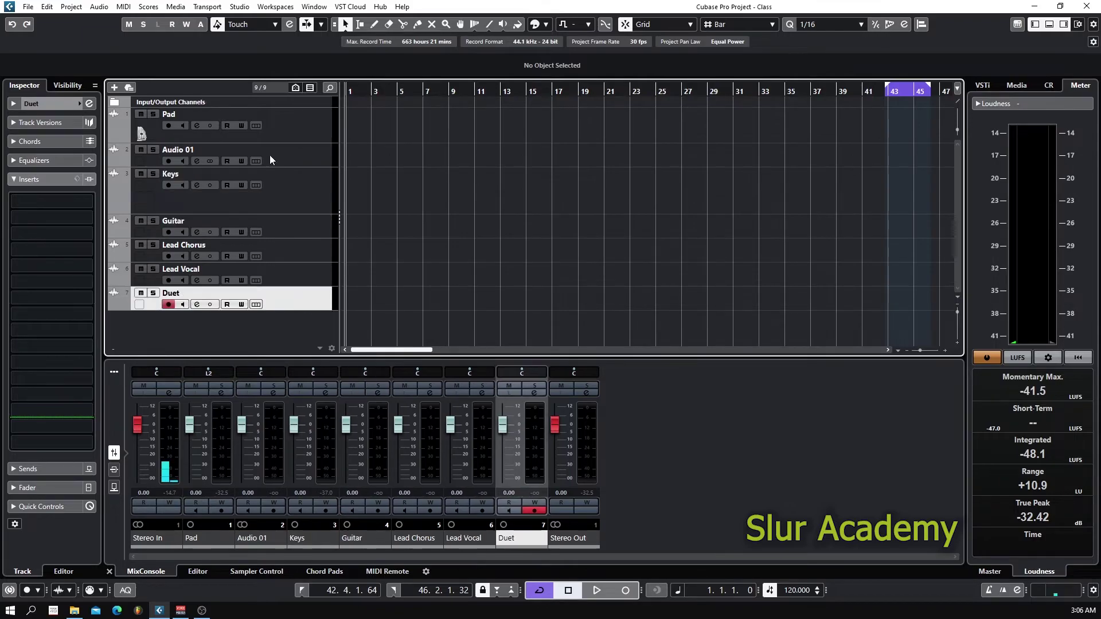
- Remove the Audio 01 track from the project
click(301, 154)
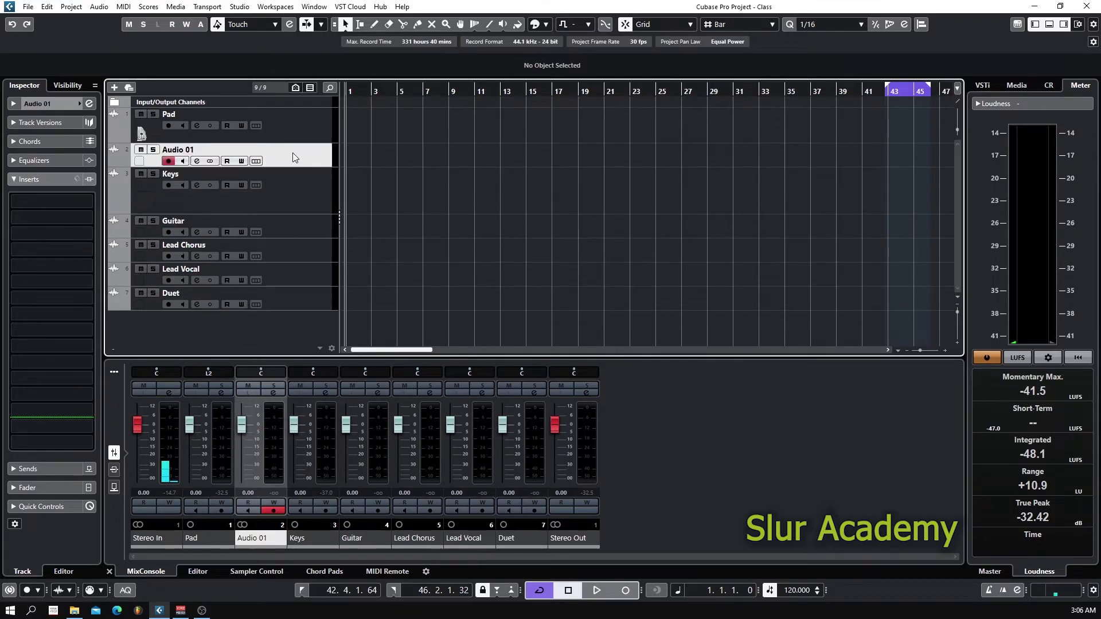
right_click(292, 152)
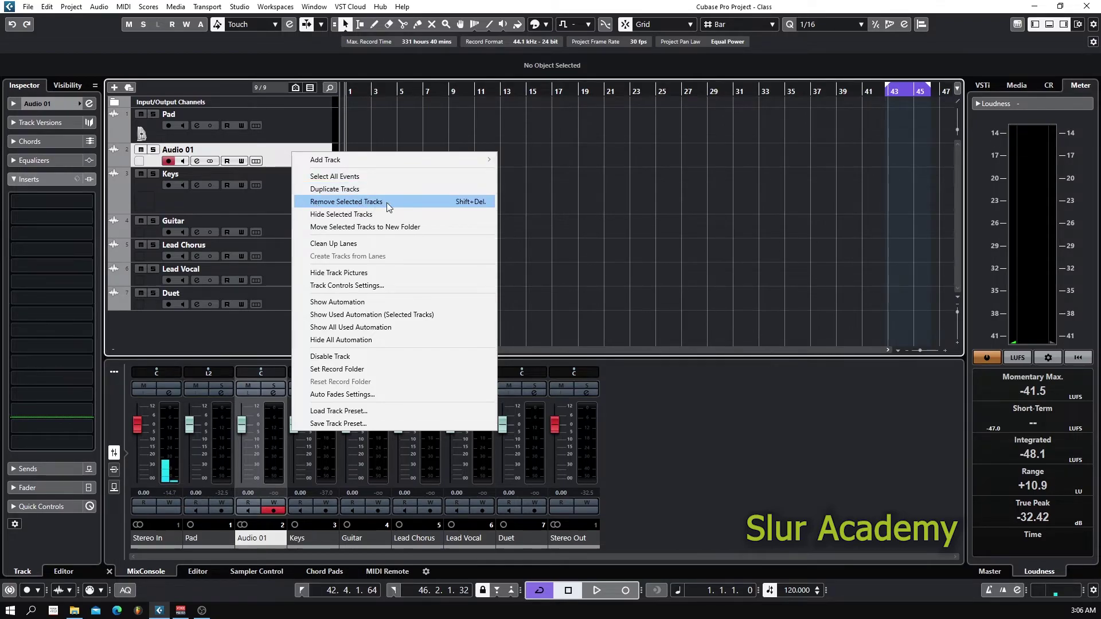
click(483, 202)
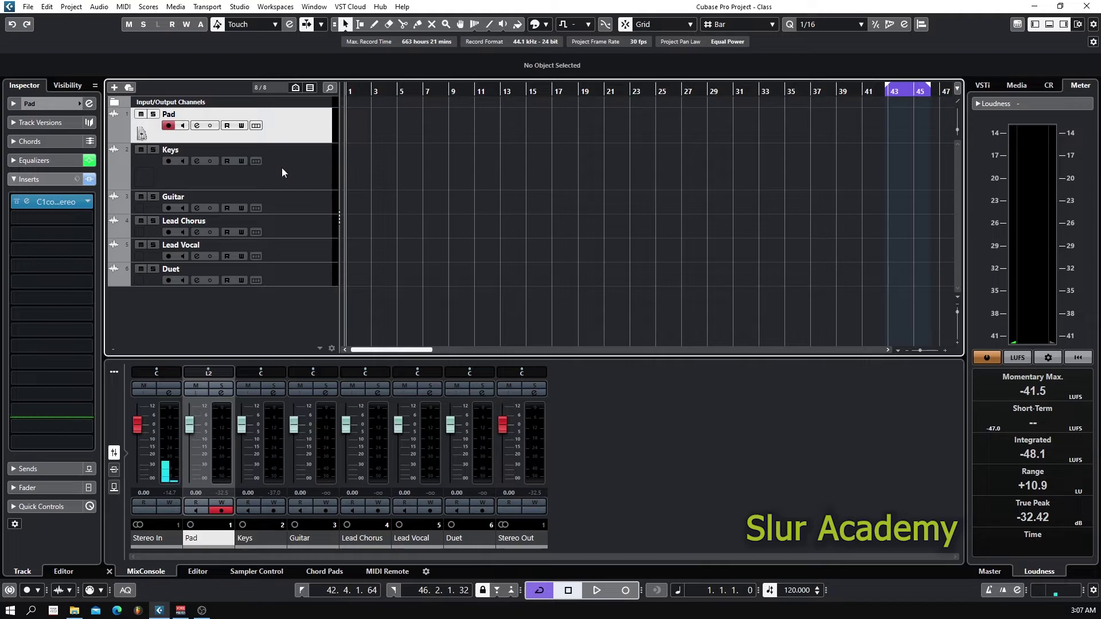
- Reduce the heights of the Keys and Pad tracks to match the other tracks
click(313, 170)
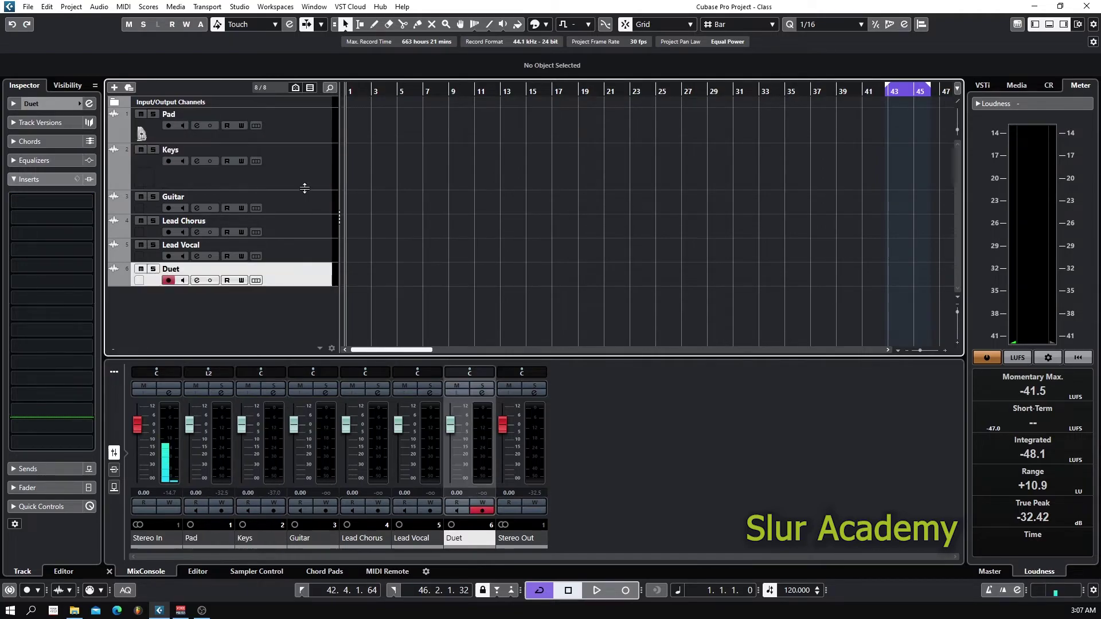
drag(305, 190, 308, 167)
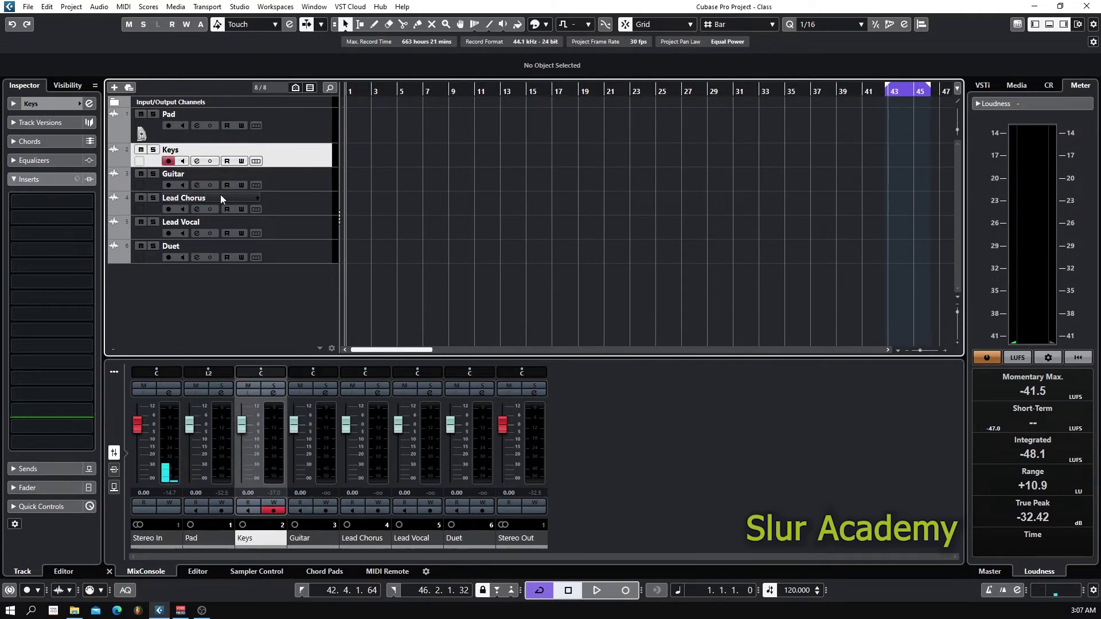
click(300, 133)
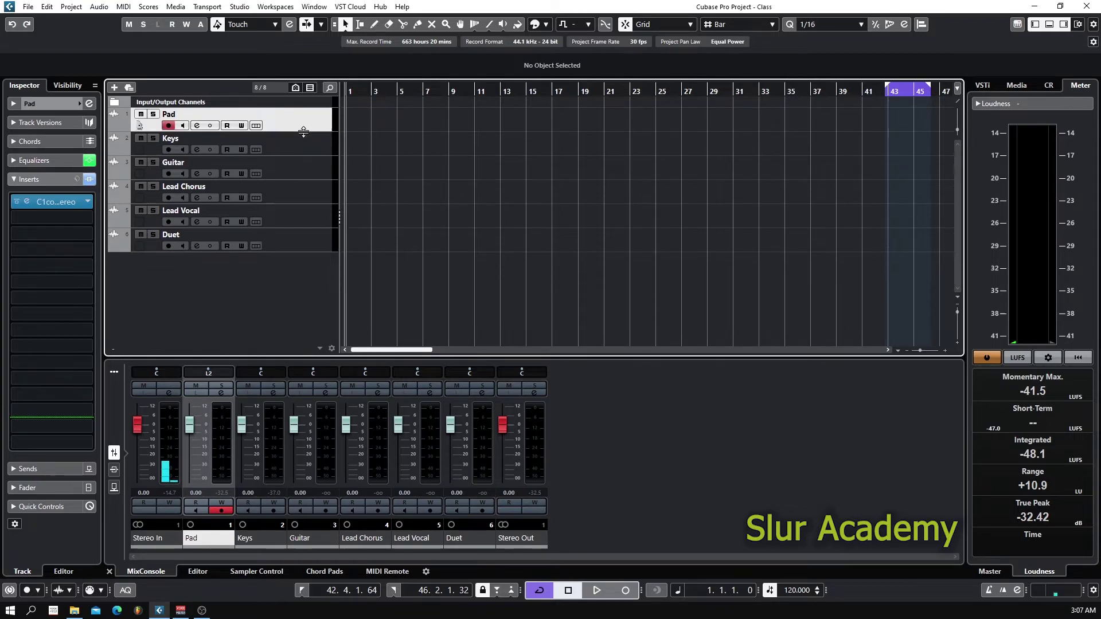
drag(305, 143, 301, 138)
- Add two folder tracks below the Pad track and select each of them in turn
right_click(202, 283)
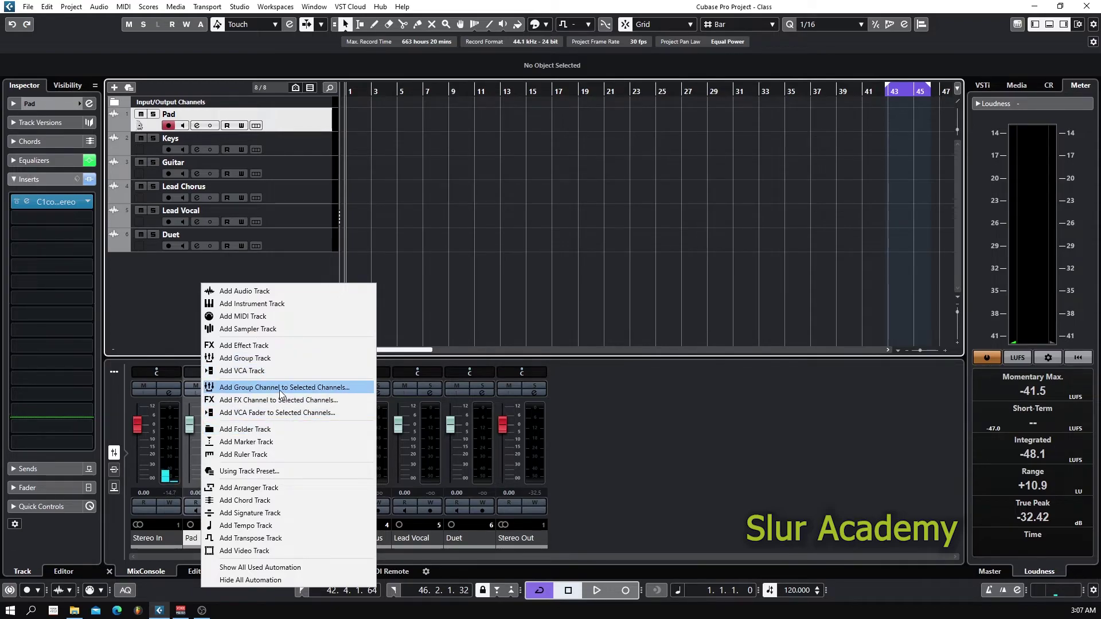
click(280, 430)
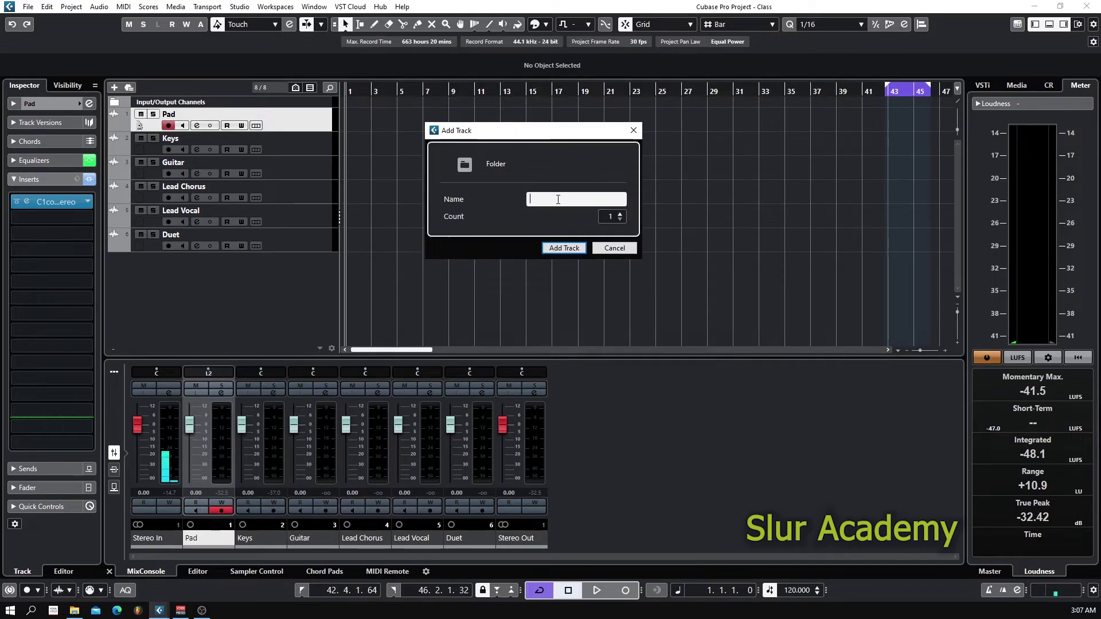
click(620, 213)
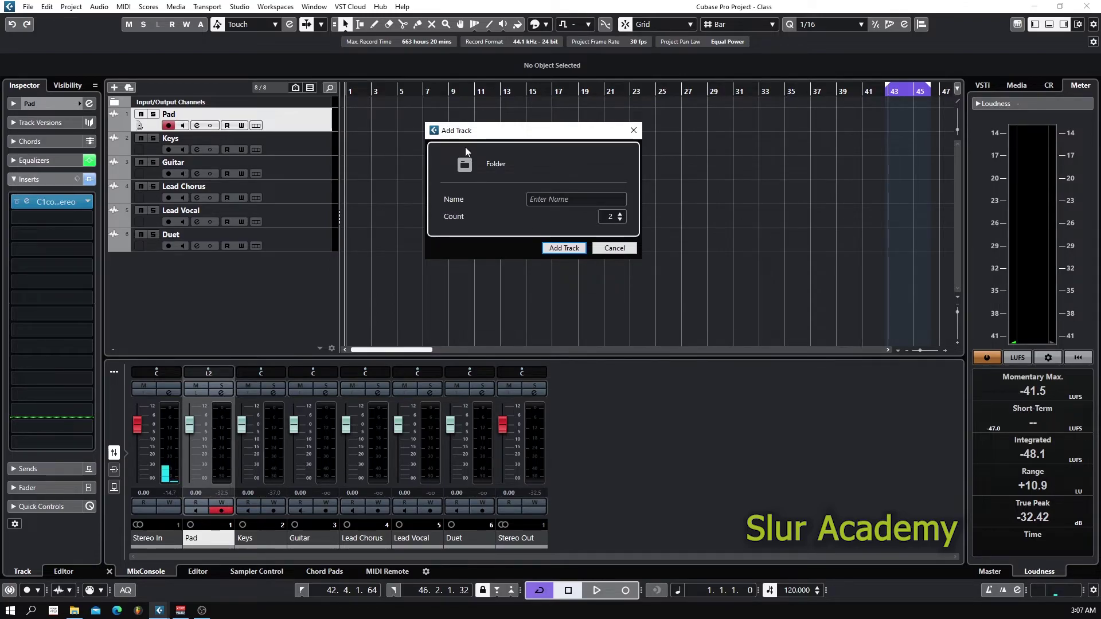
click(564, 247)
click(261, 141)
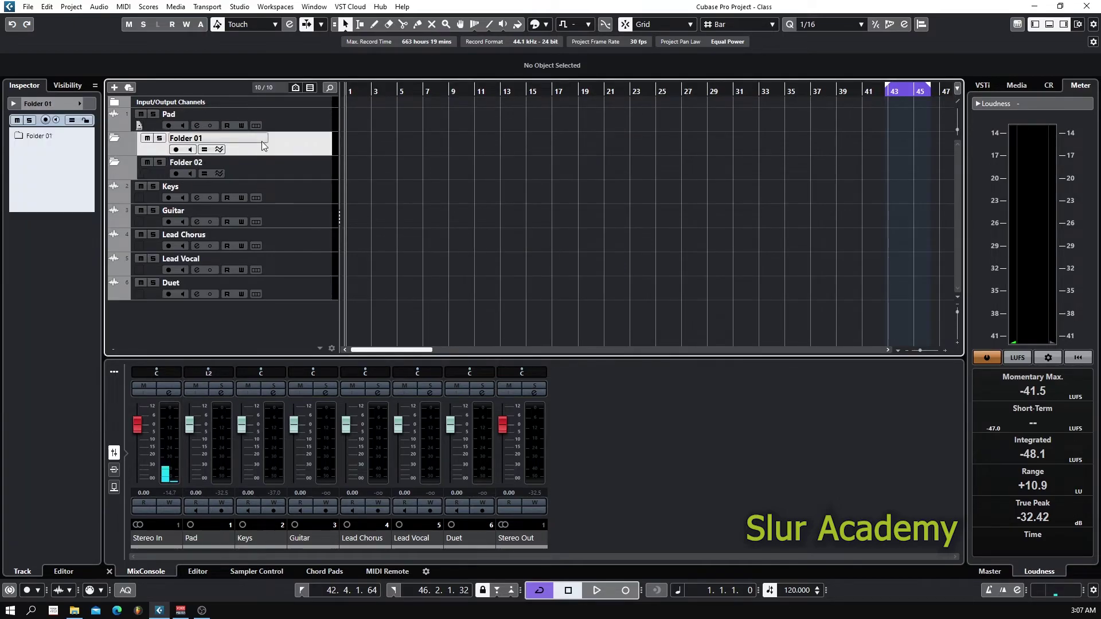
click(255, 165)
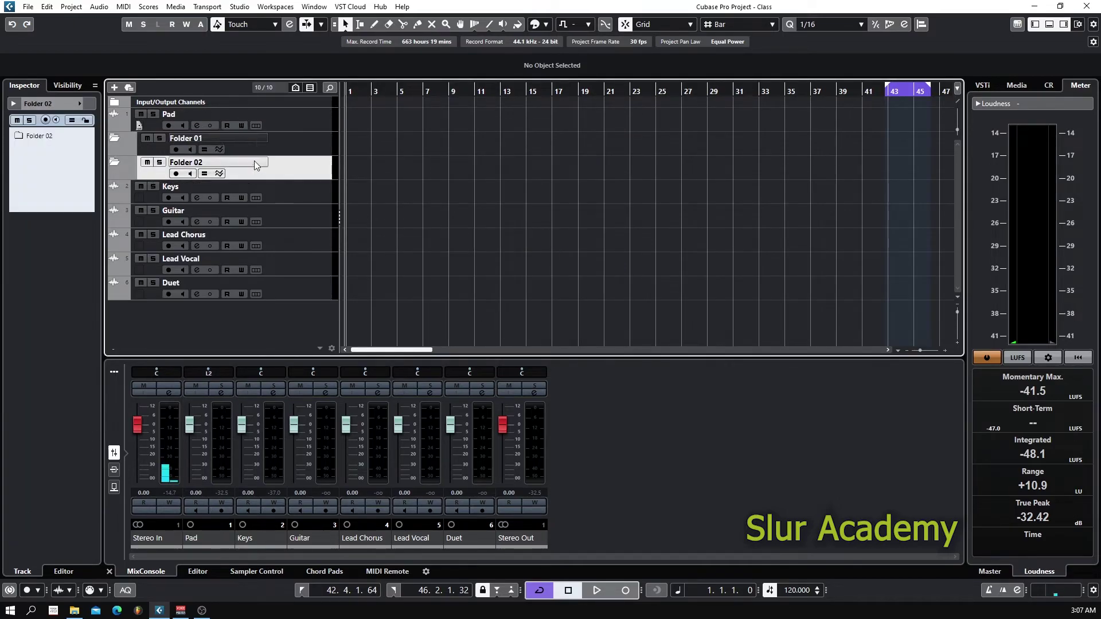
- Rename the first folder track as STRINGS in capital letters
double_click(184, 139)
text(strings)
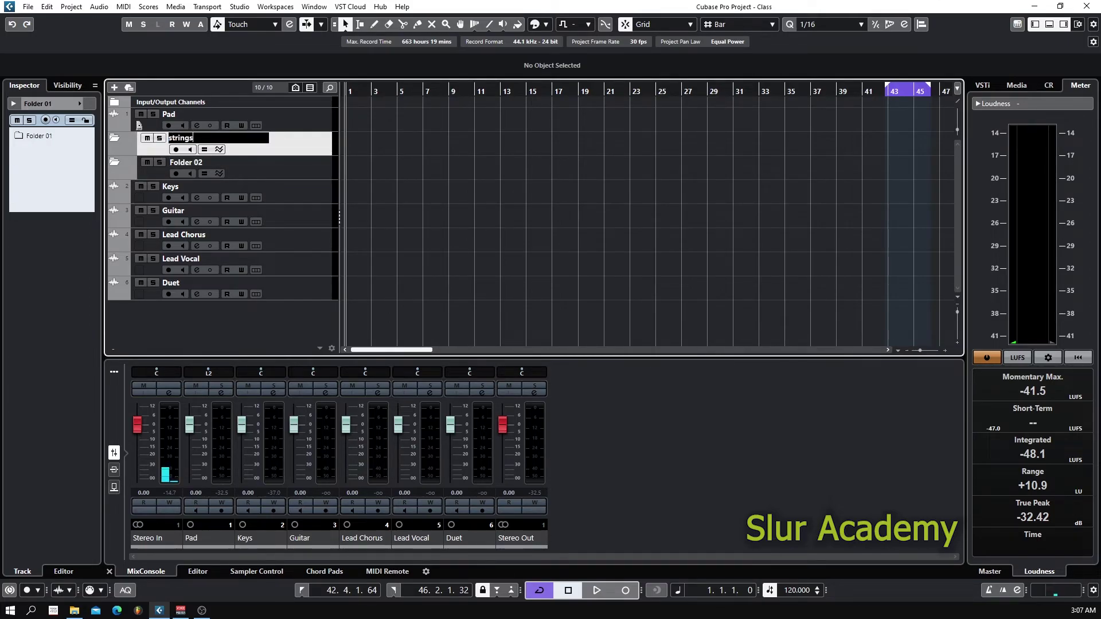
key(Return)
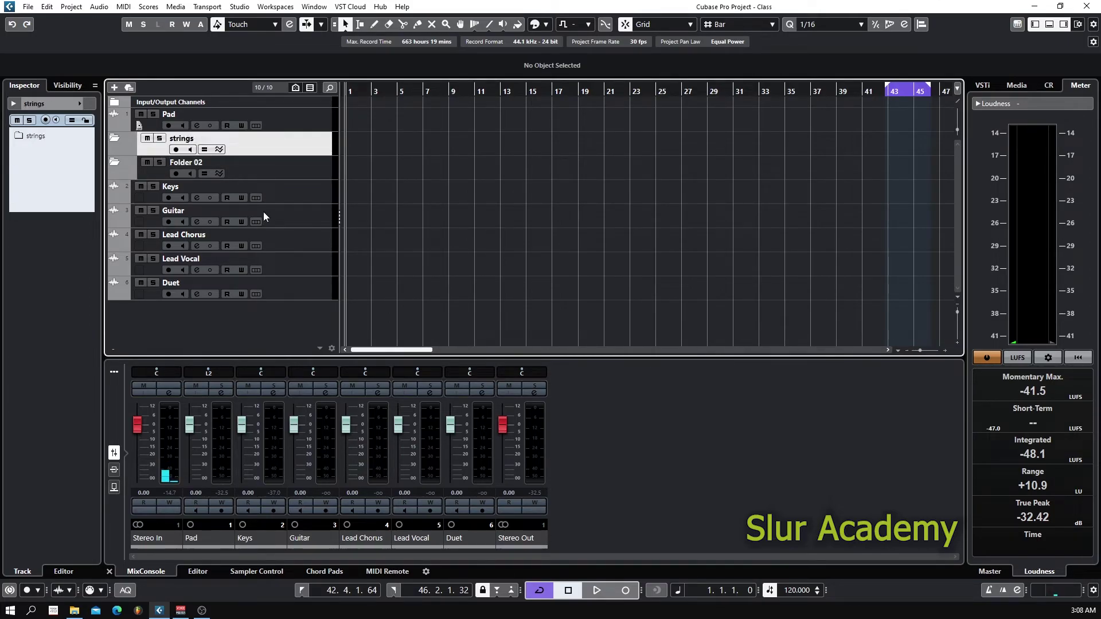
double_click(189, 138)
text(S)
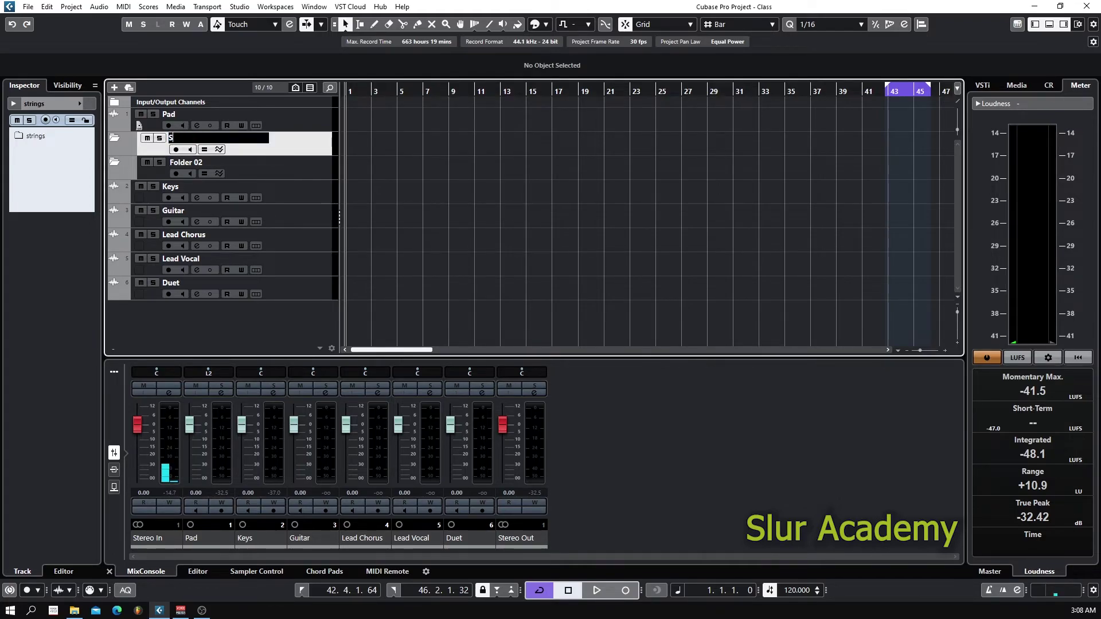
text(TRINGS)
key(Return)
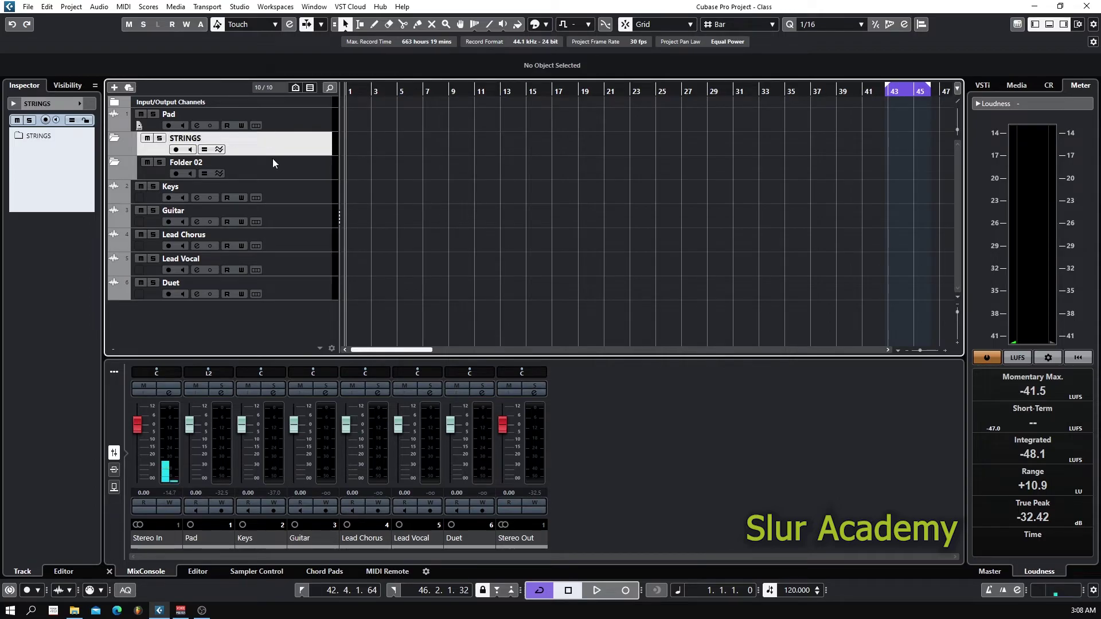
- Rename the second folder track as VOCALS
double_click(190, 164)
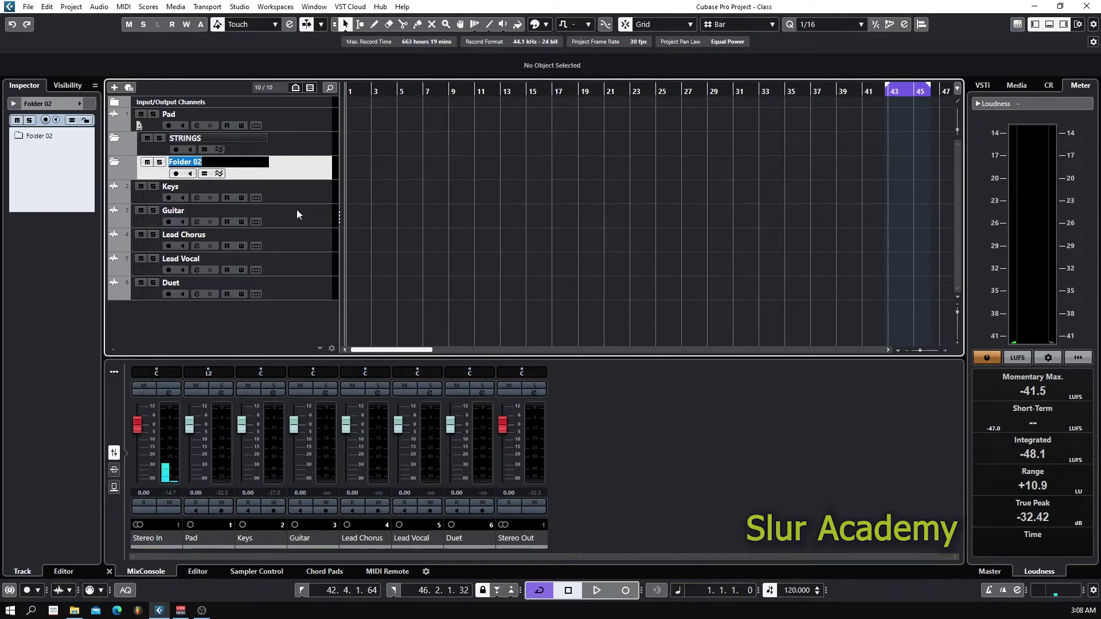
text(VOCALS)
click(300, 150)
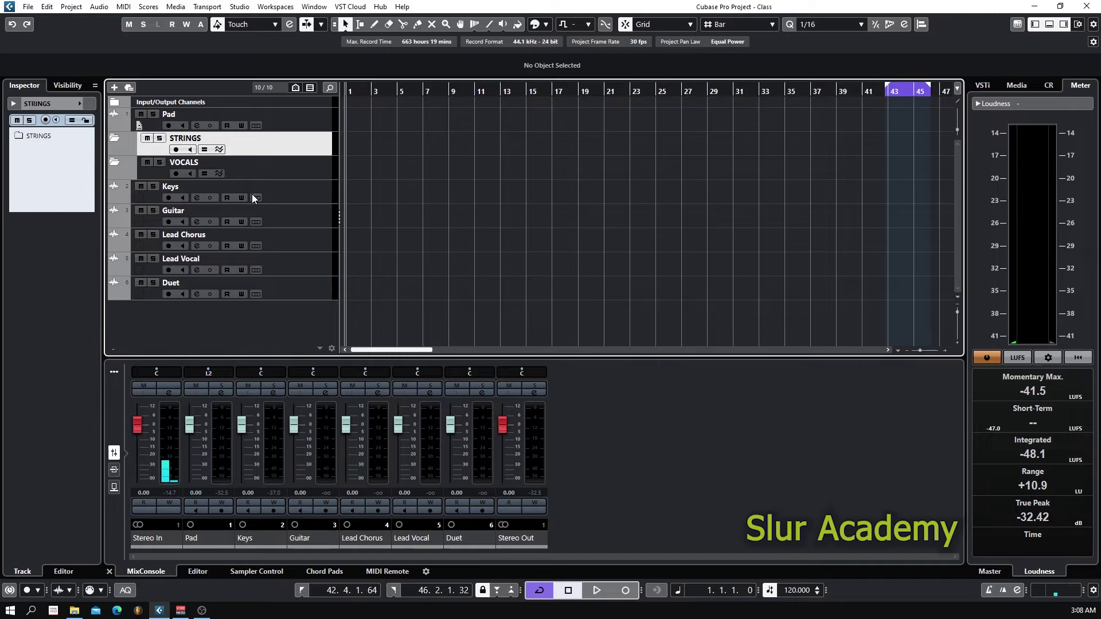
- Move the Pad track below both folders, and put Pad, Keys and Guitar together into the STRINGS folder
drag(290, 115, 290, 177)
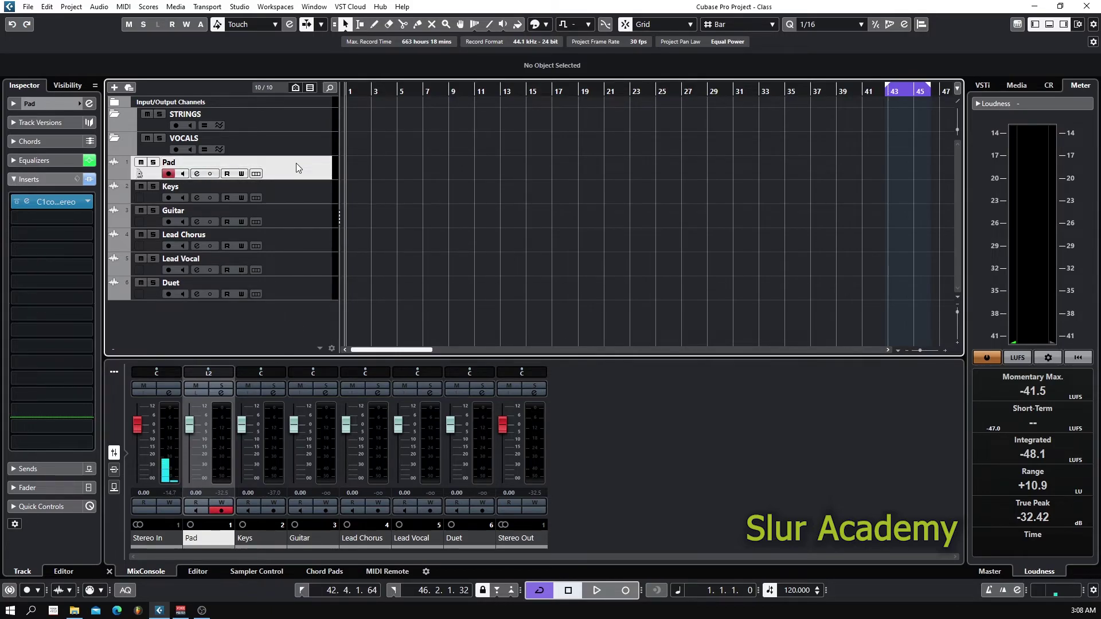
ctrl+click(286, 195)
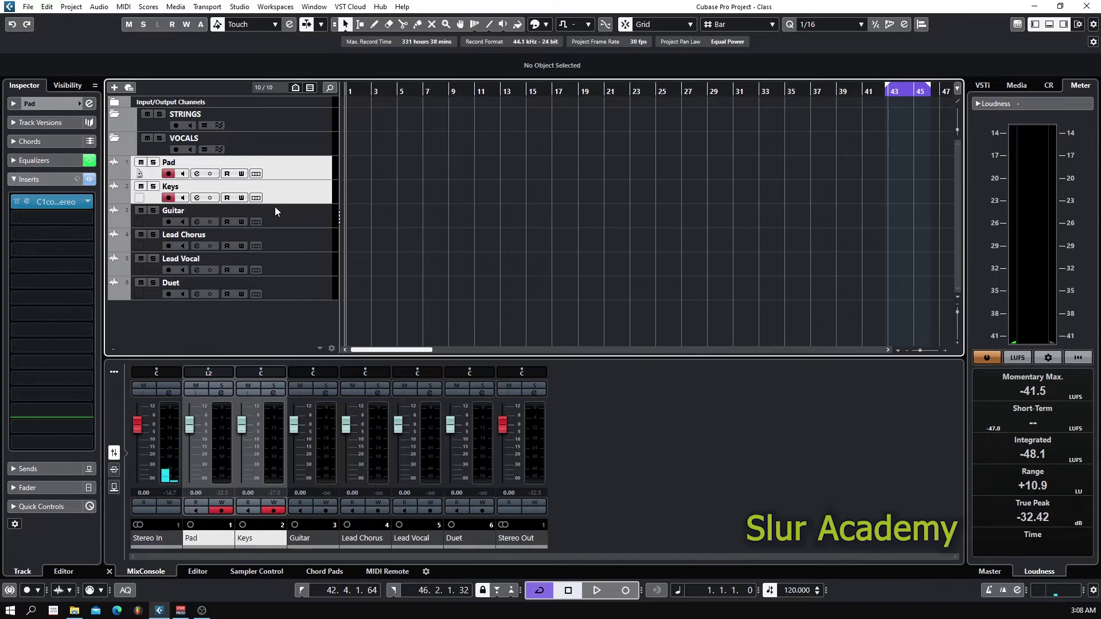
ctrl+click(289, 218)
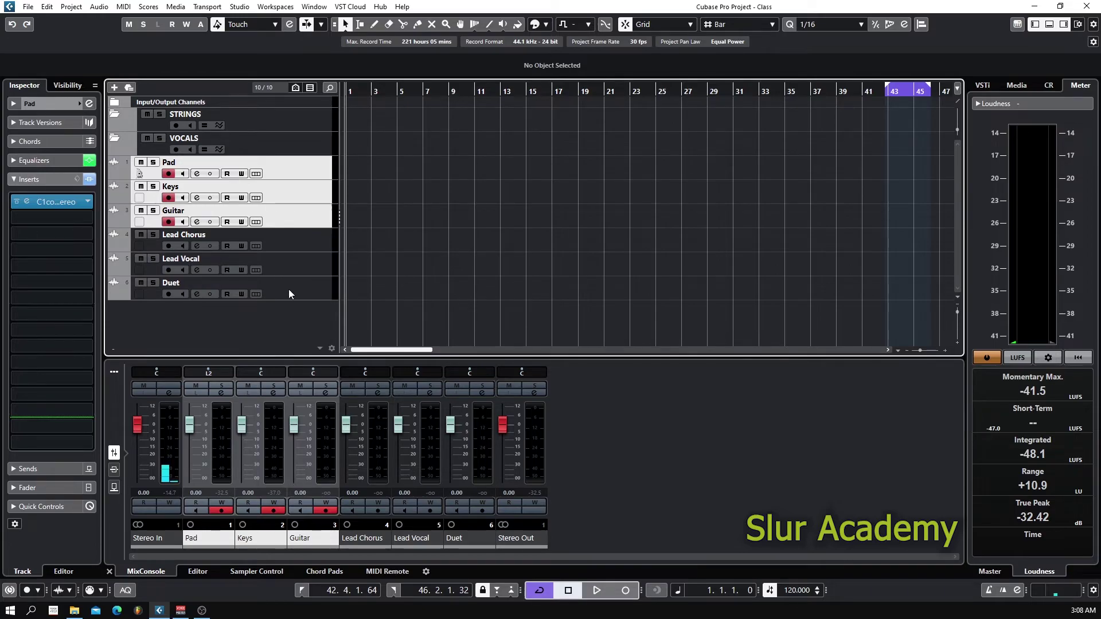
ctrl+click(270, 206)
ctrl+click(297, 192)
ctrl+click(303, 176)
ctrl+click(305, 178)
ctrl+click(303, 193)
ctrl+click(299, 218)
drag(306, 169, 305, 128)
drag(298, 125, 221, 111)
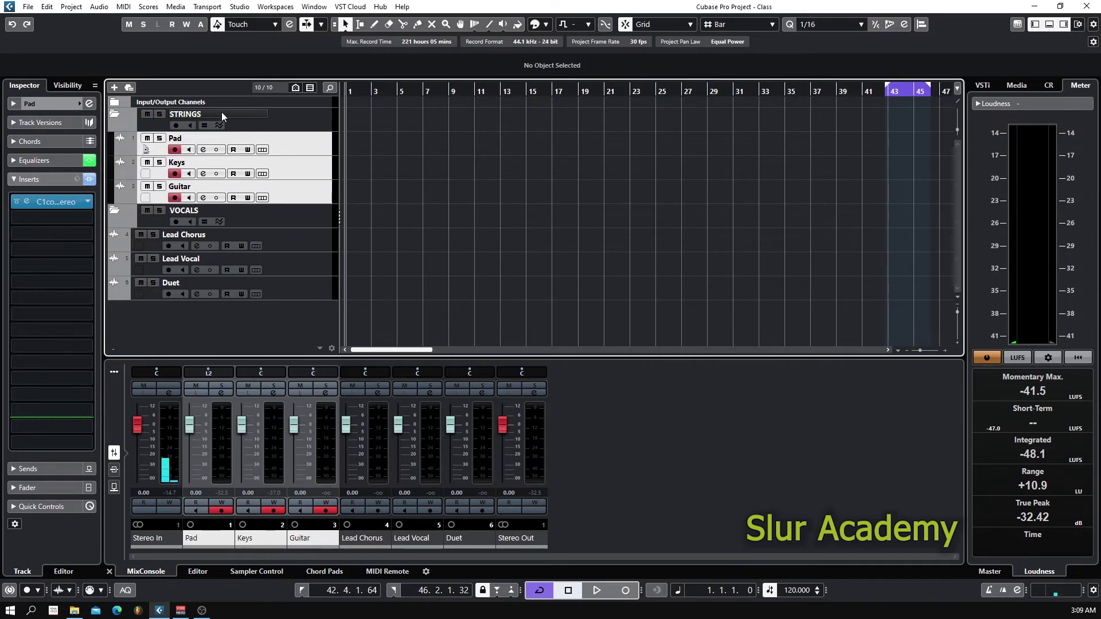
- Collapse the STRINGS folder, expand it to show its tracks, and collapse it again
click(115, 114)
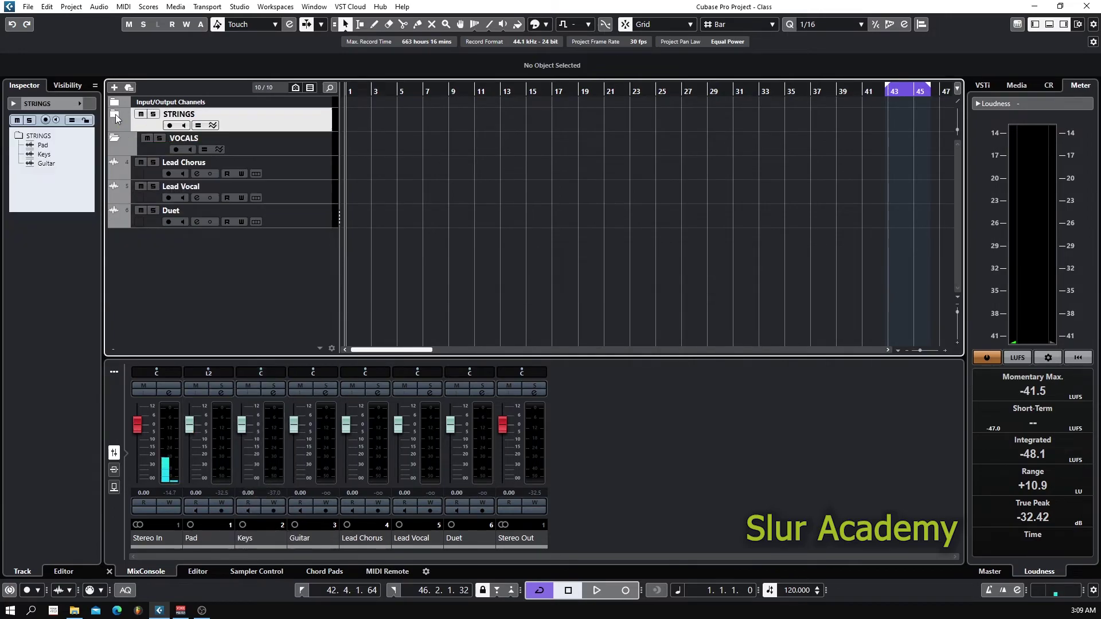
click(115, 115)
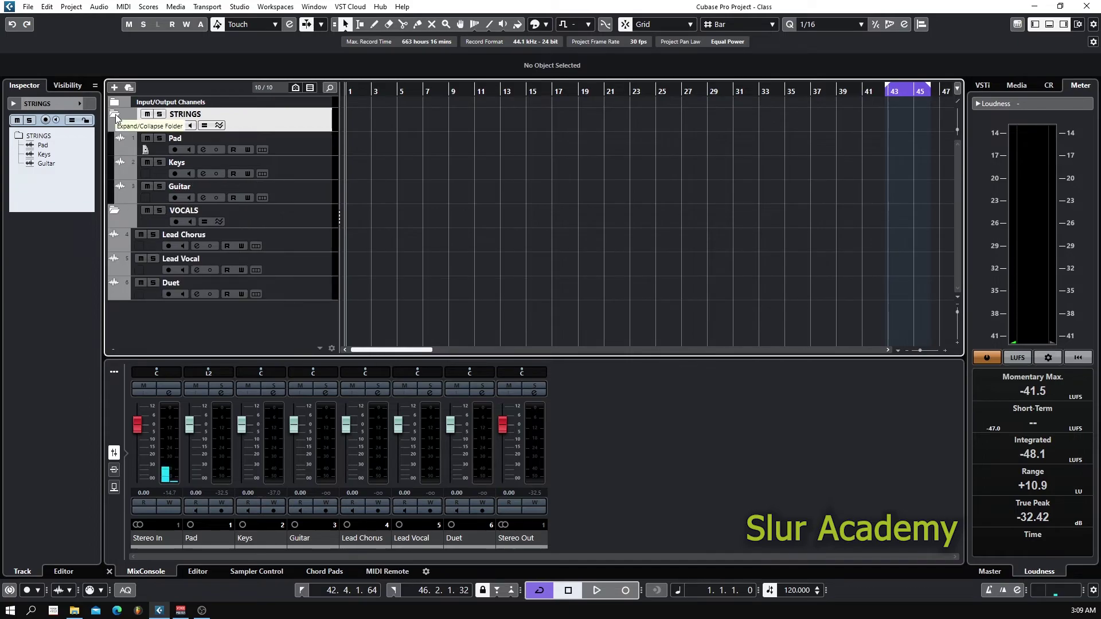
click(115, 116)
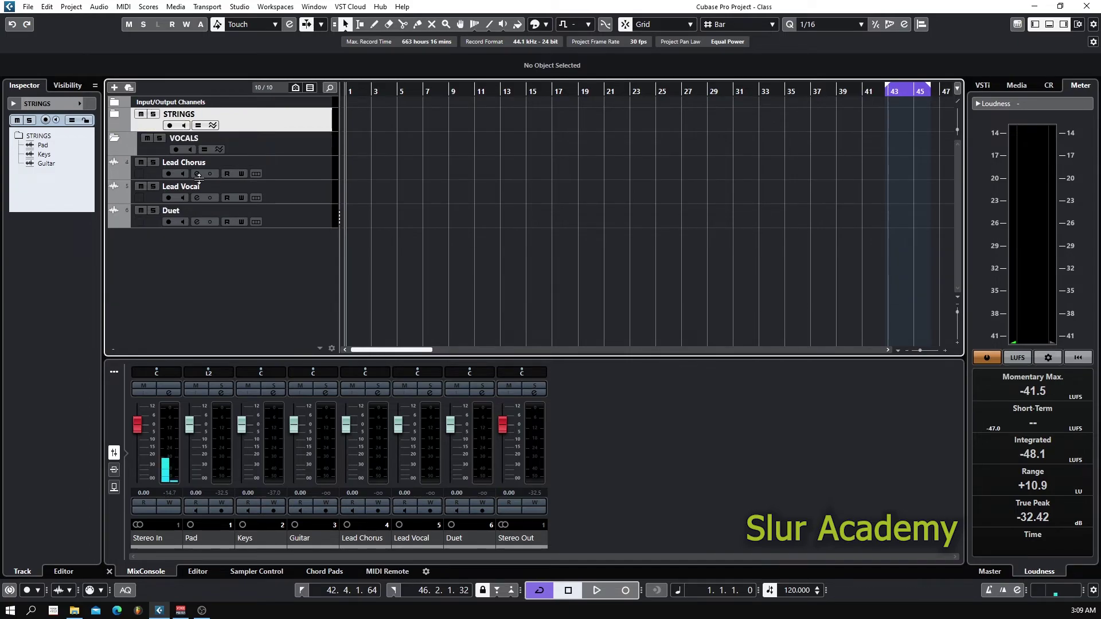
- Move the Lead Chorus, Lead Vocal and Duet tracks together into the VOCALS folder
click(308, 164)
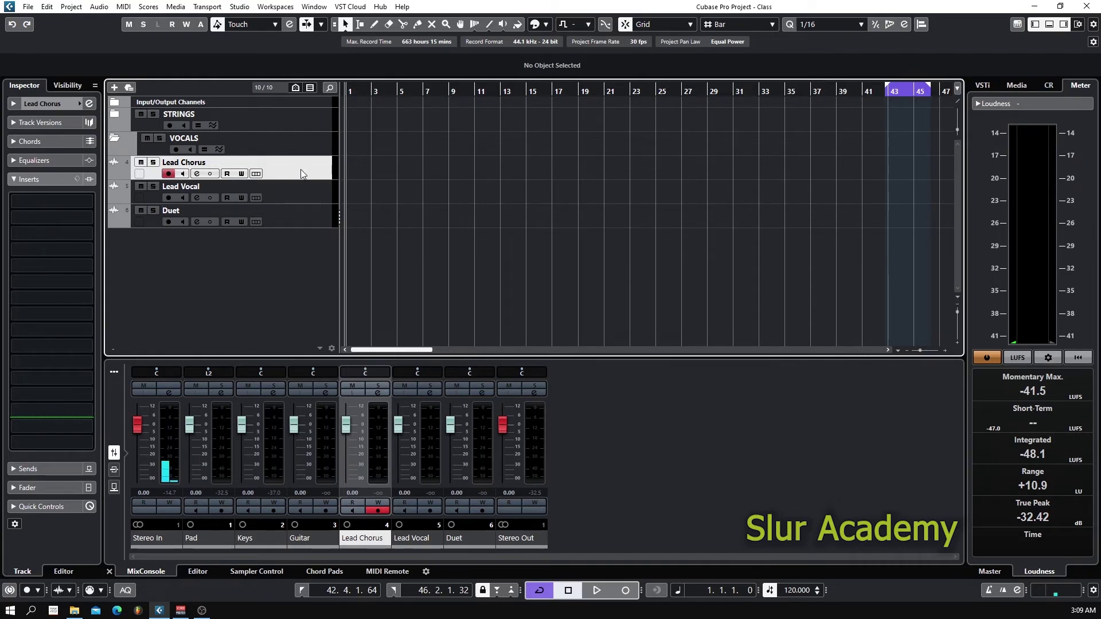
shift+click(297, 221)
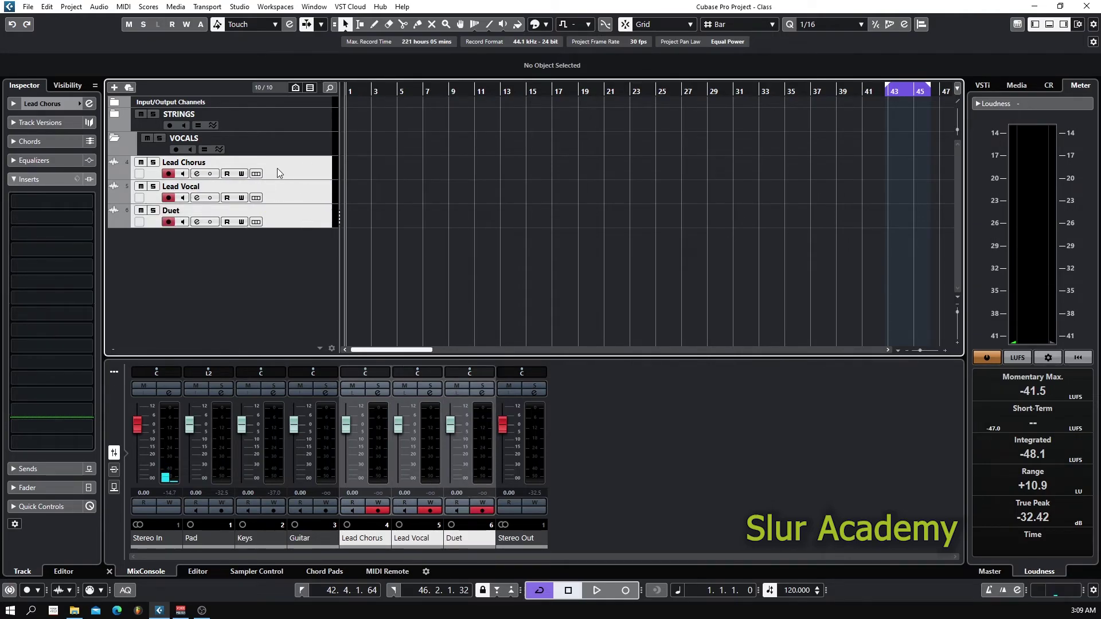
drag(298, 166, 303, 154)
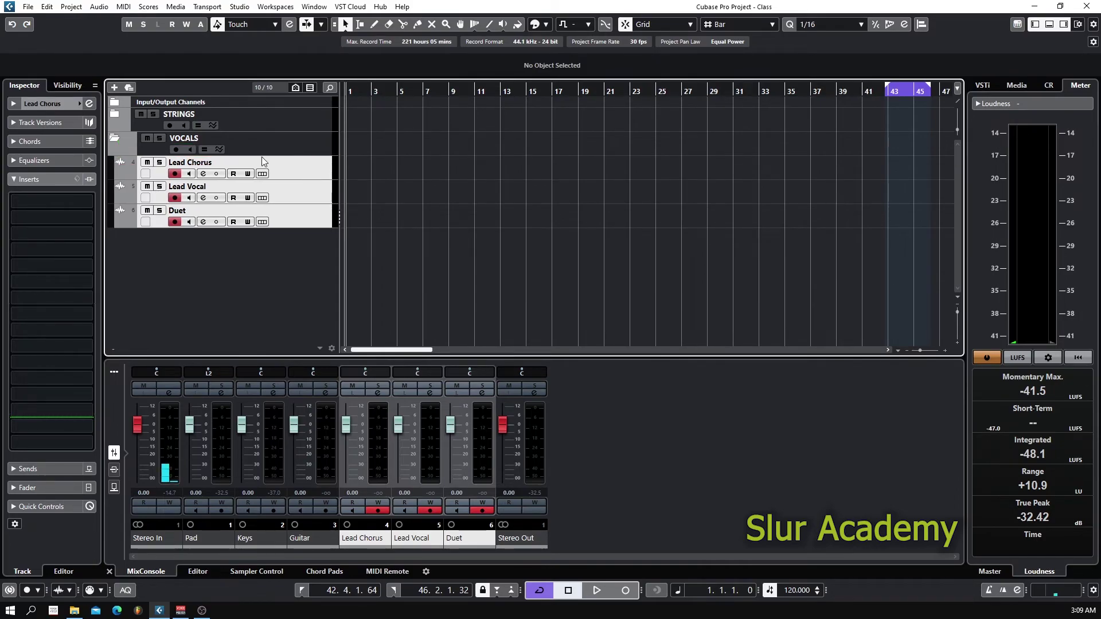
- Expand and collapse the VOCALS and STRINGS folders several times, leaving both collapsed
click(115, 139)
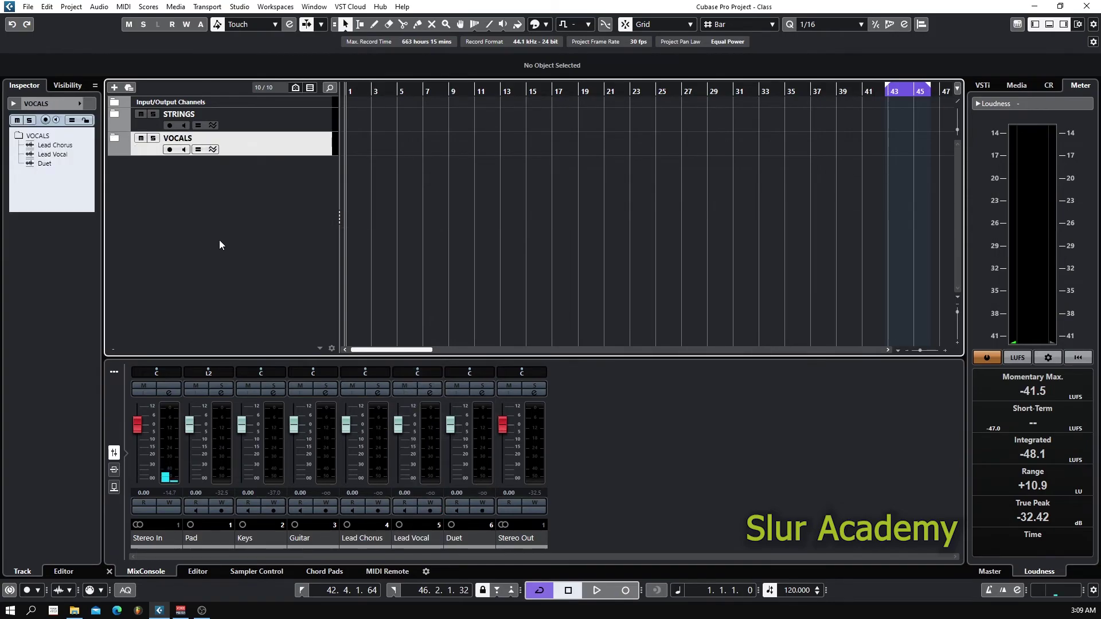
click(113, 139)
click(113, 138)
click(116, 119)
click(115, 118)
click(114, 138)
click(116, 114)
click(116, 114)
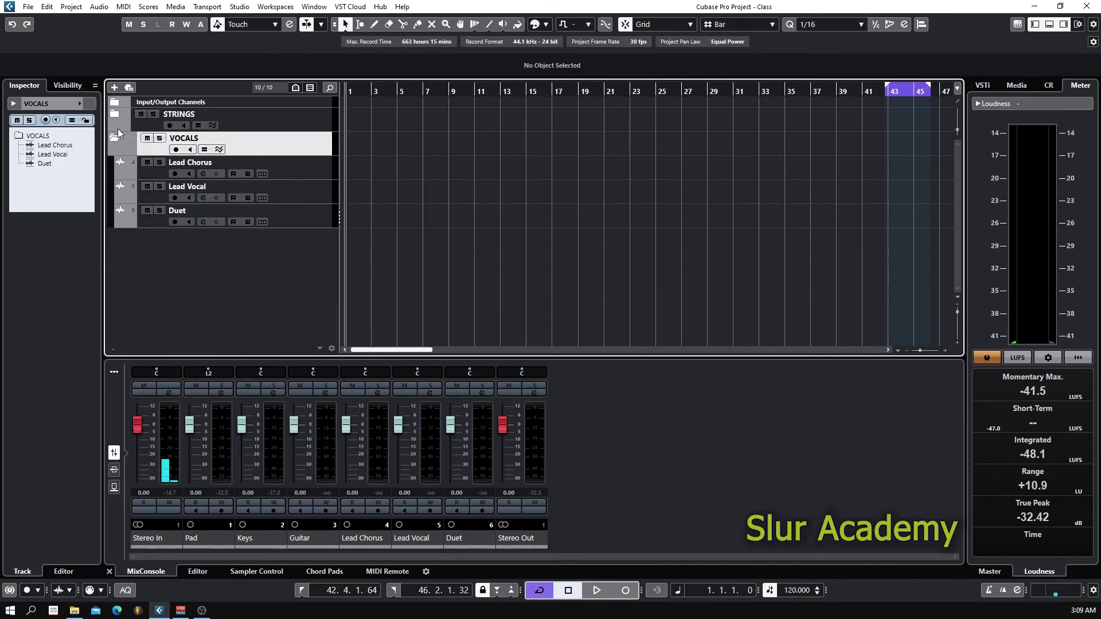
click(115, 139)
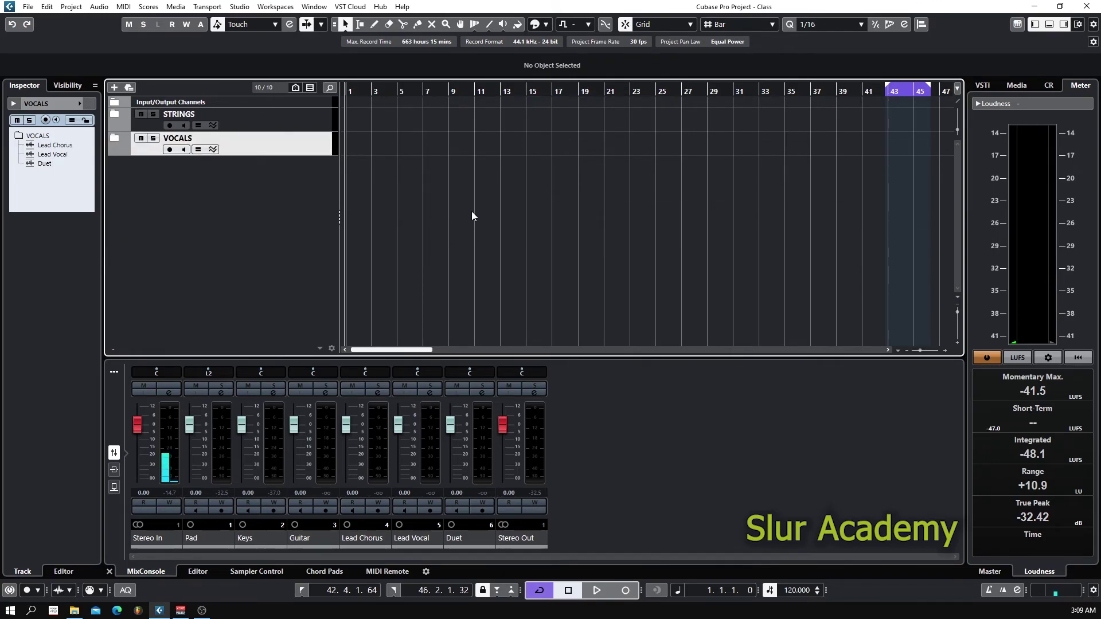
- Narrow the track list slightly and view the available track types without adding one
drag(339, 206, 312, 209)
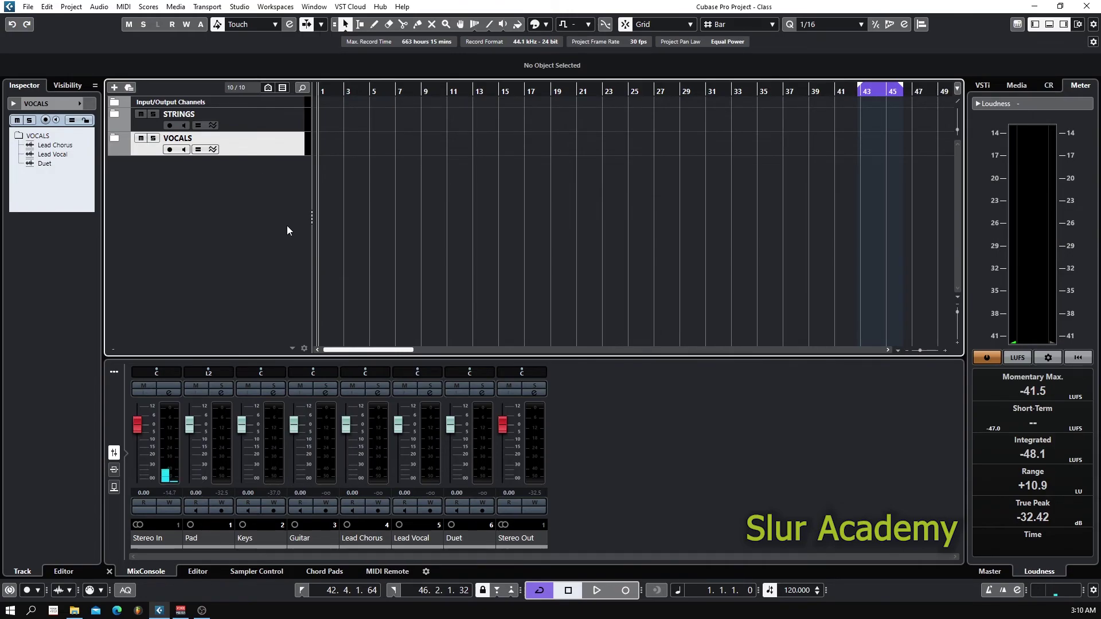
right_click(213, 194)
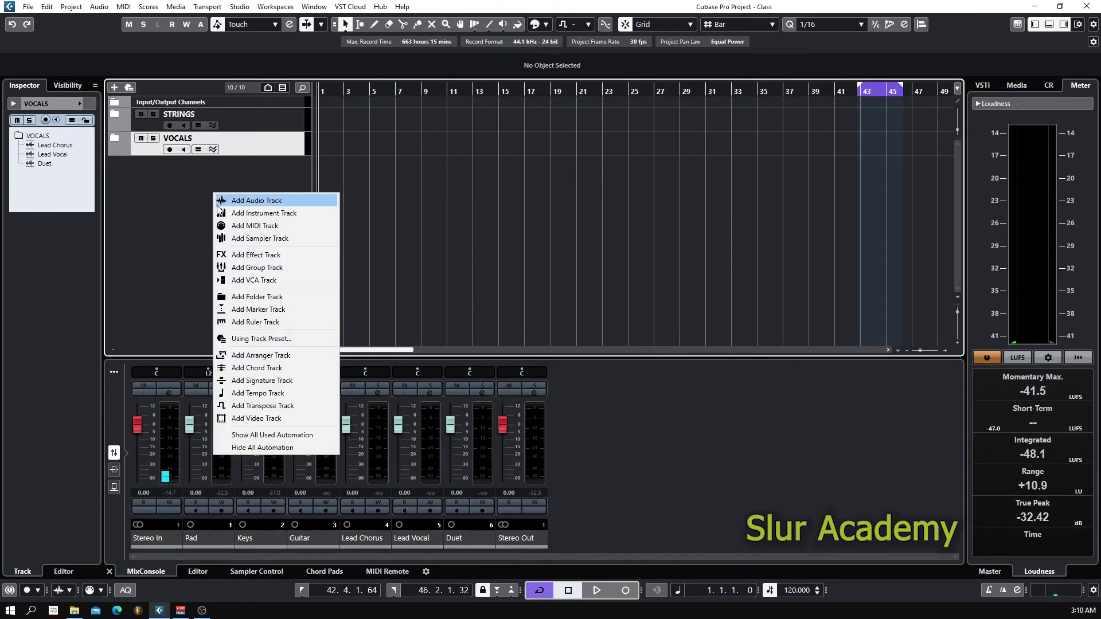
click(176, 286)
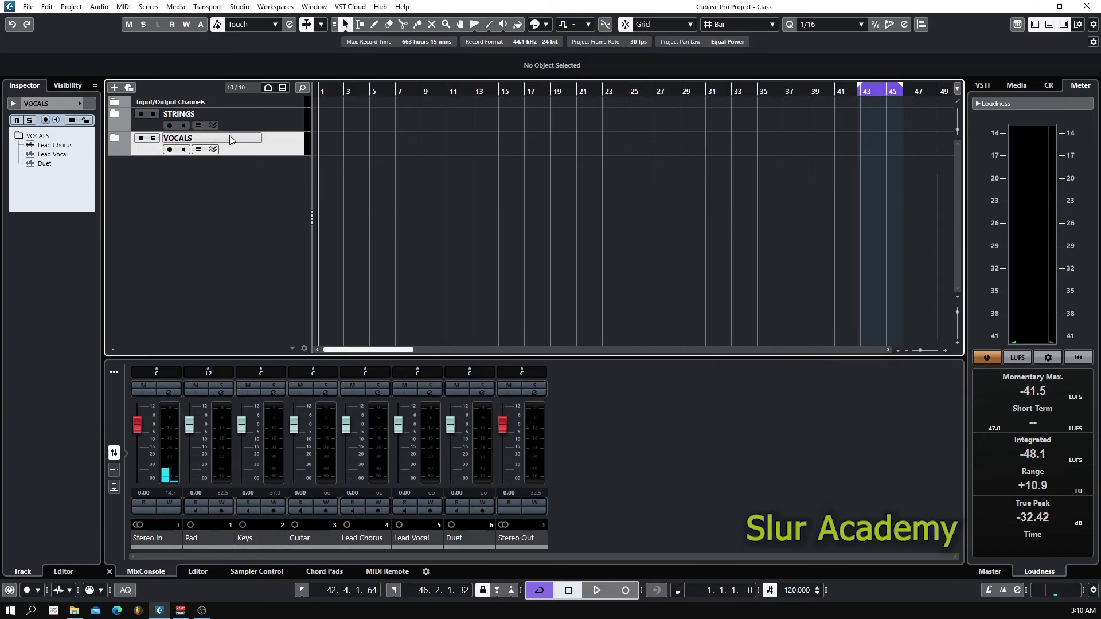
- Expand and collapse the VOCALS folder and the STRINGS folder to view the tracks inside each
click(116, 139)
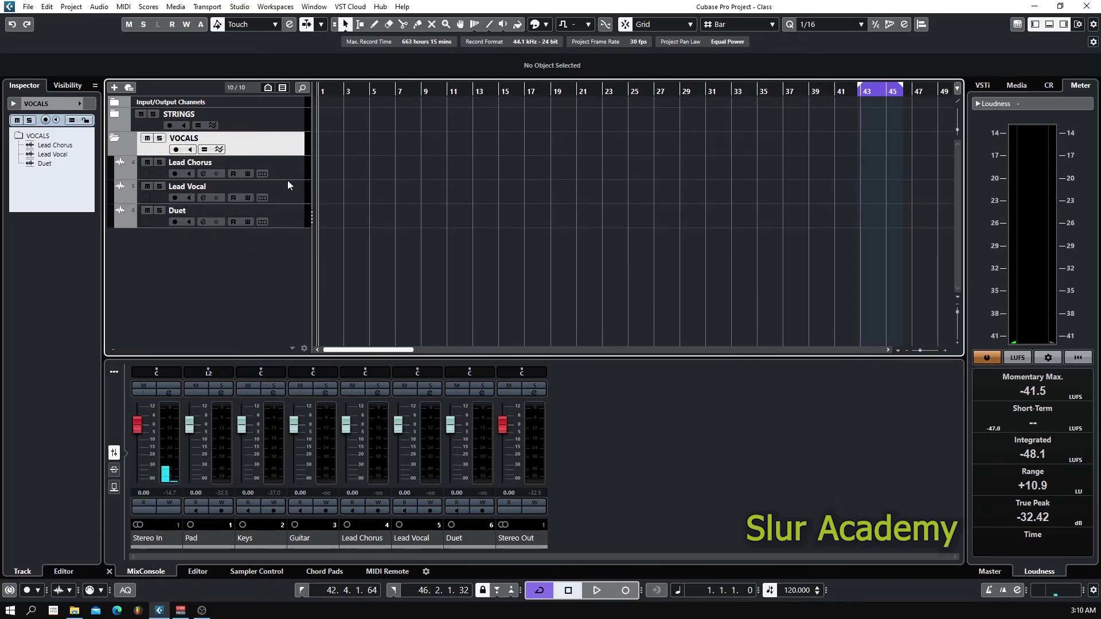
click(114, 136)
click(114, 117)
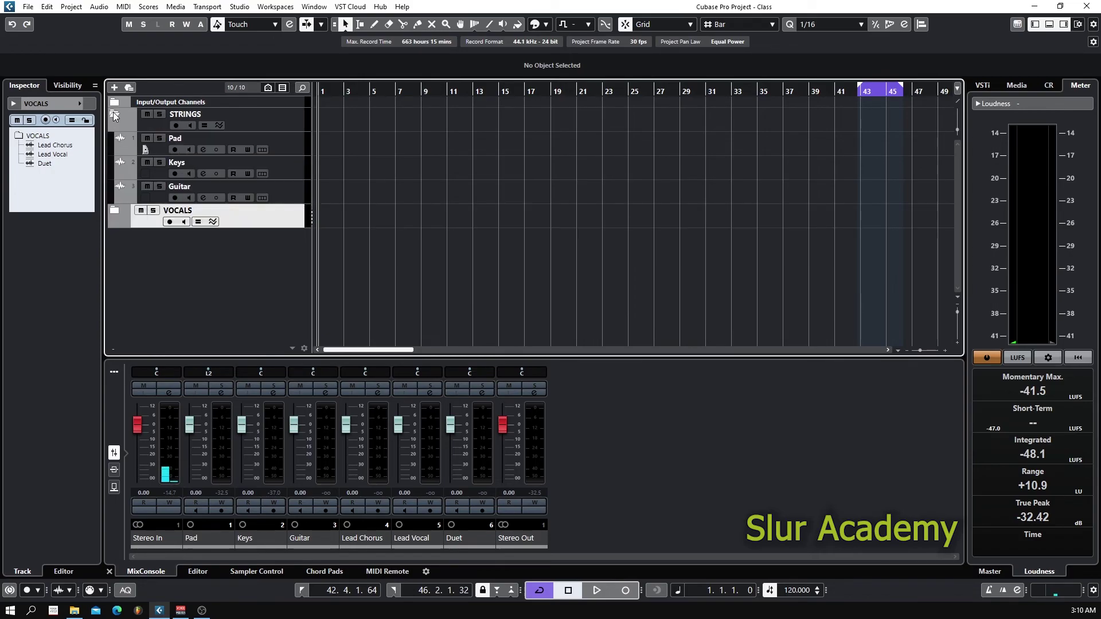
click(114, 115)
click(114, 113)
- Select the STRINGS and VOCALS folder tracks alternately, ending on VOCALS
click(271, 115)
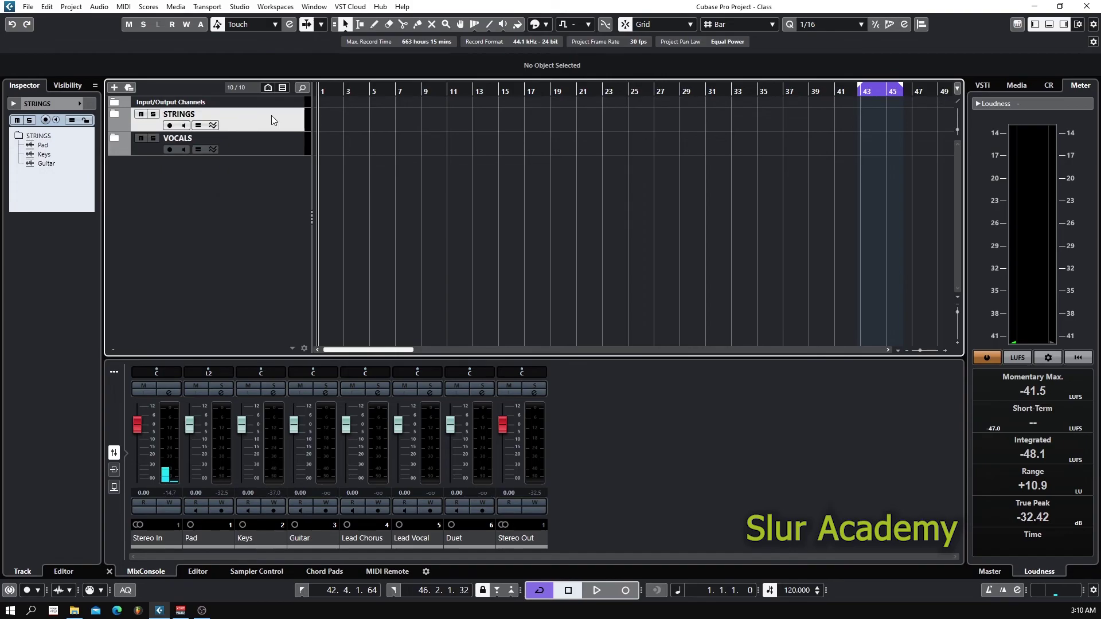
click(274, 147)
click(283, 123)
click(285, 145)
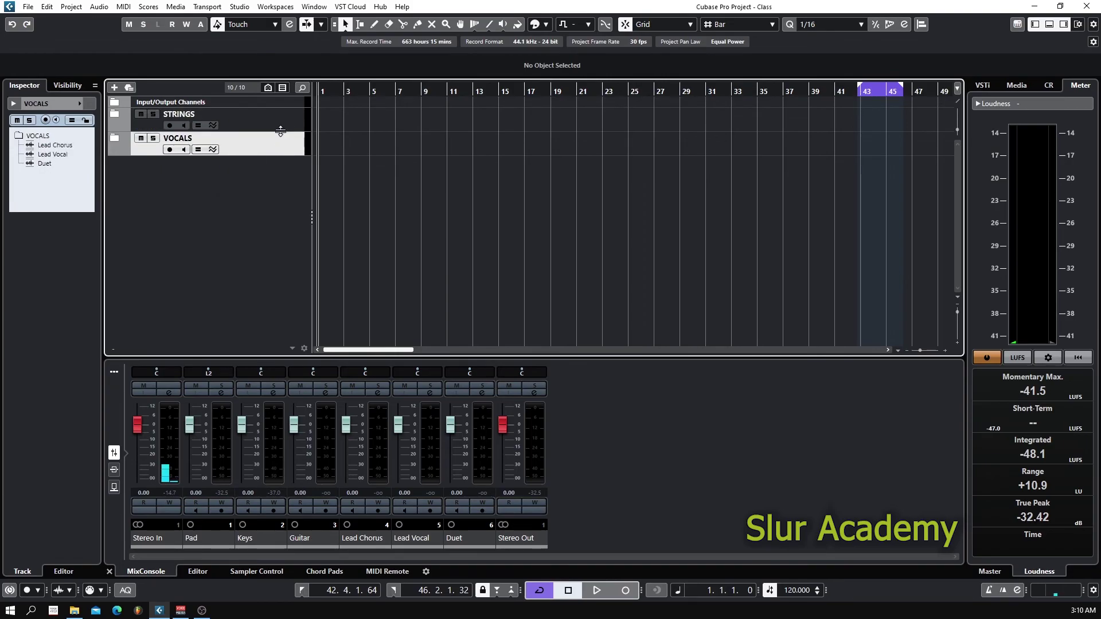